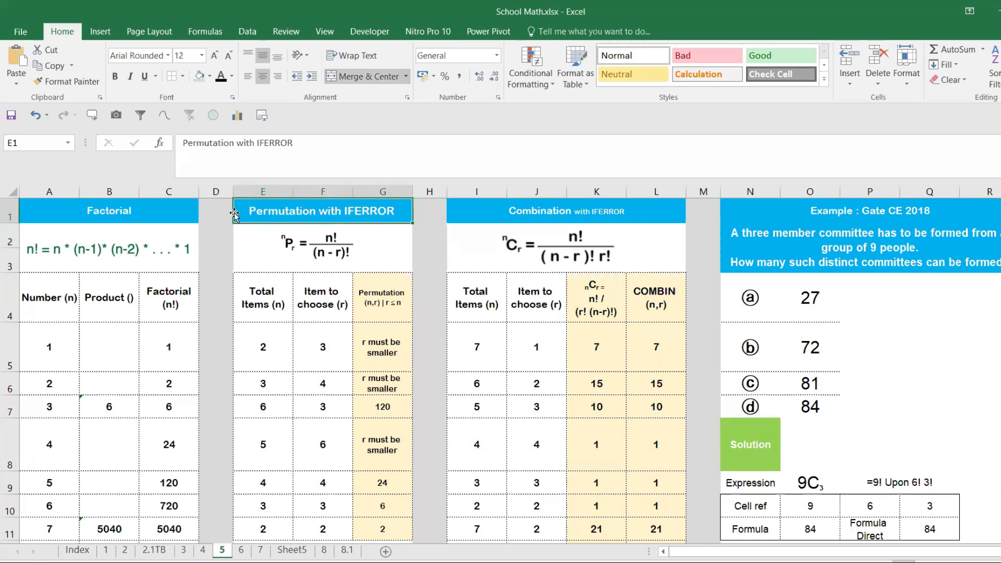
- Examine the Factorial table, the committee example in N2, and the FACT formulas in the Factorial (n!) column
left_click(176, 208)
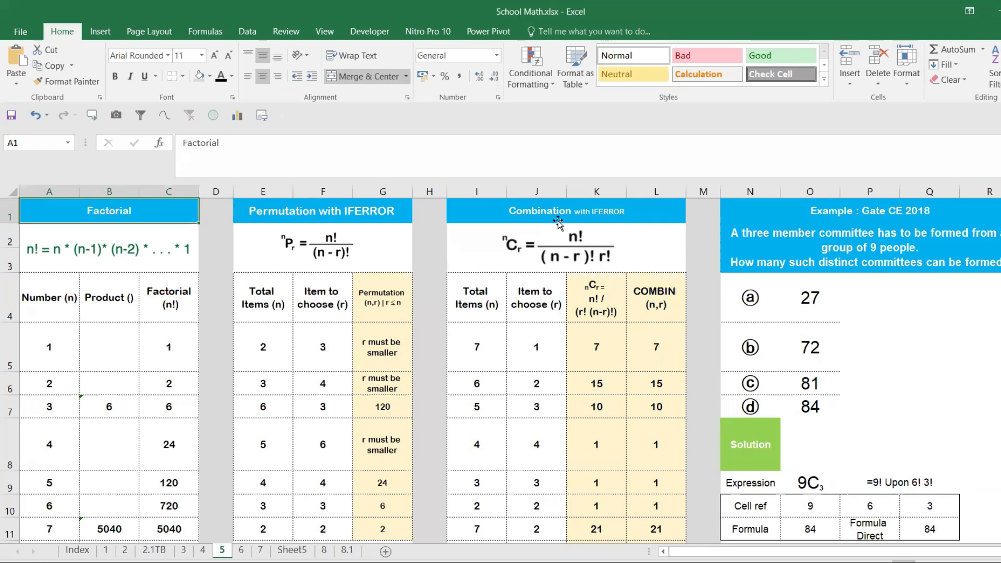
left_click(806, 238)
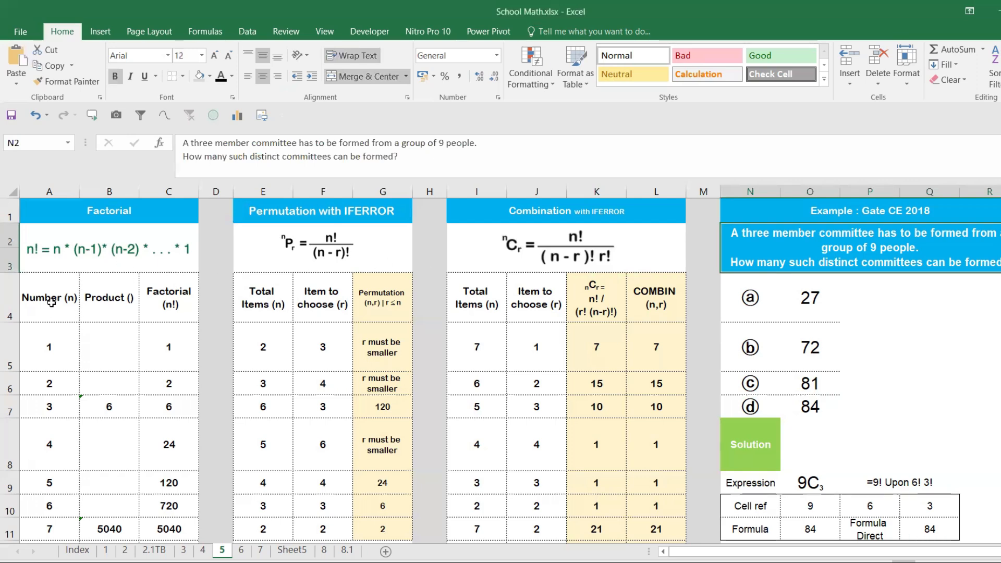
left_click(32, 255)
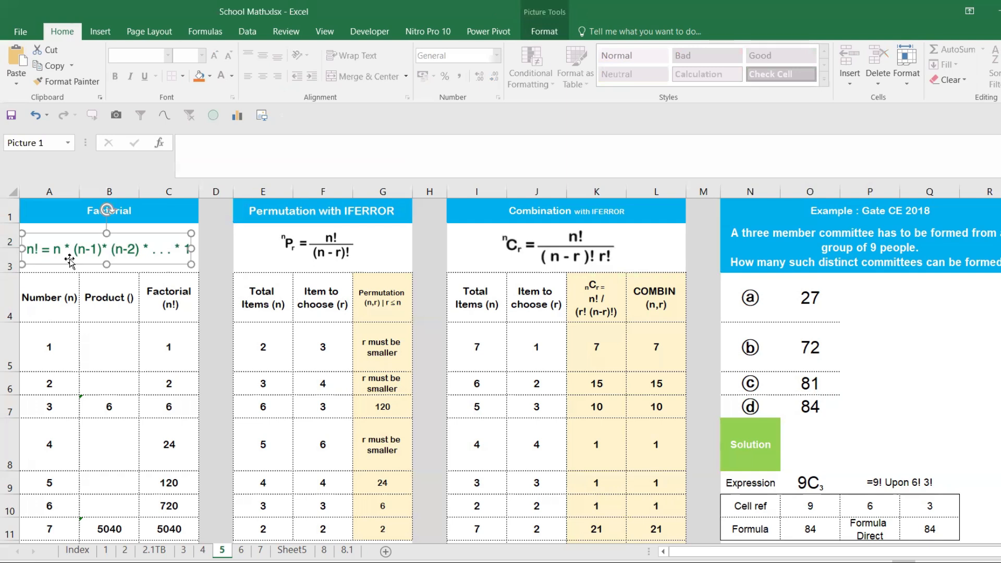
left_click(52, 387)
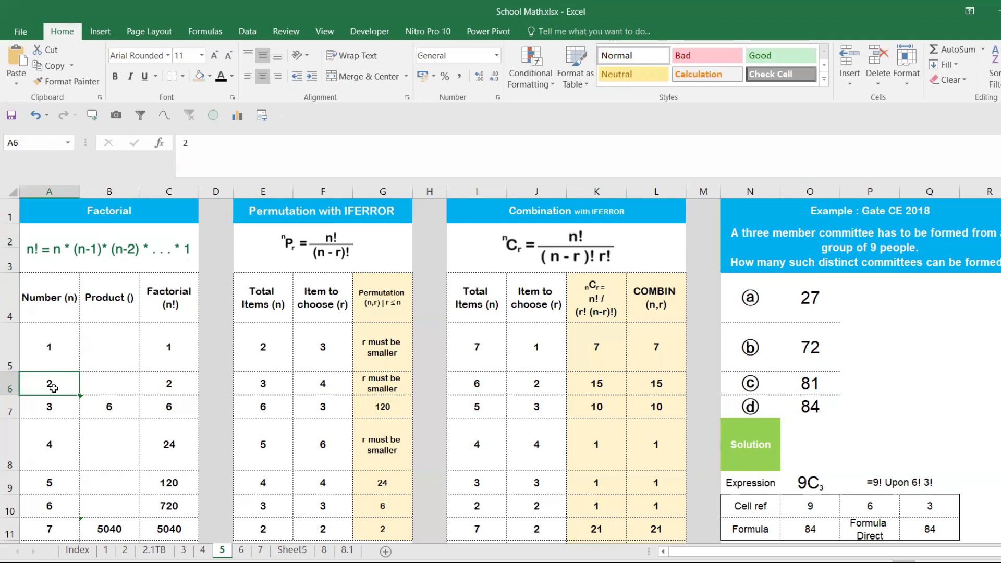
left_click_drag(118, 353, 123, 482)
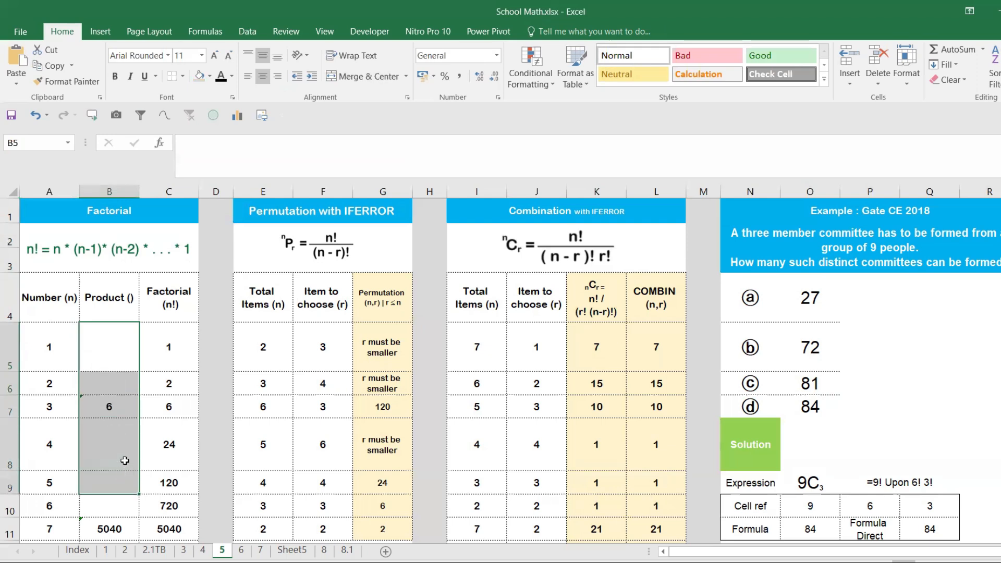
left_click(103, 346)
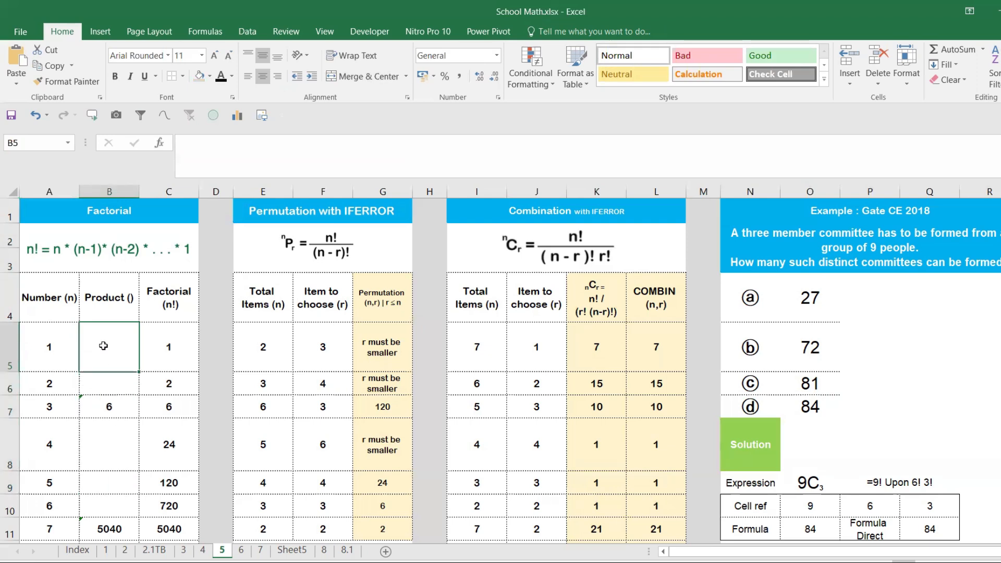
left_click(147, 335)
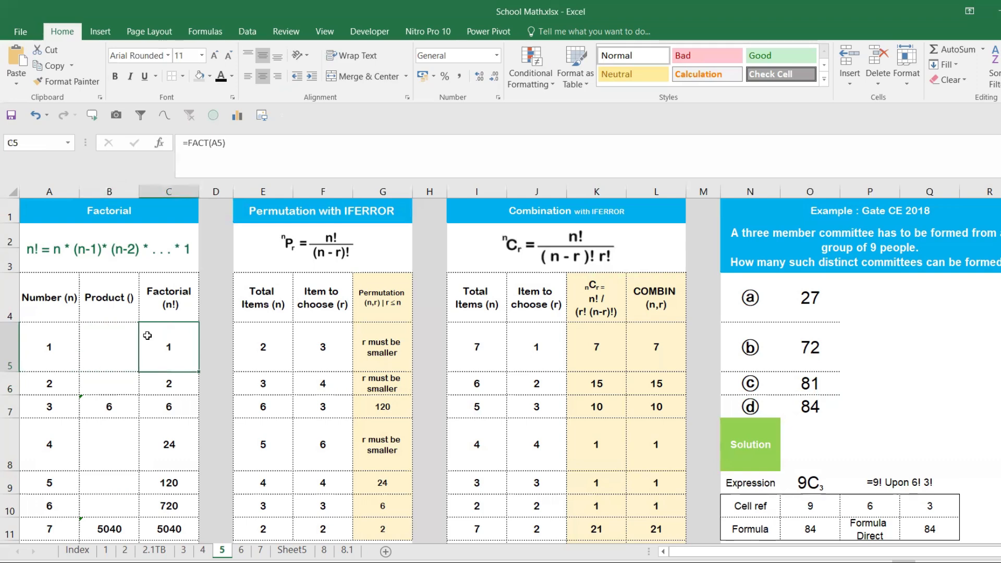
left_click_drag(147, 335, 155, 526)
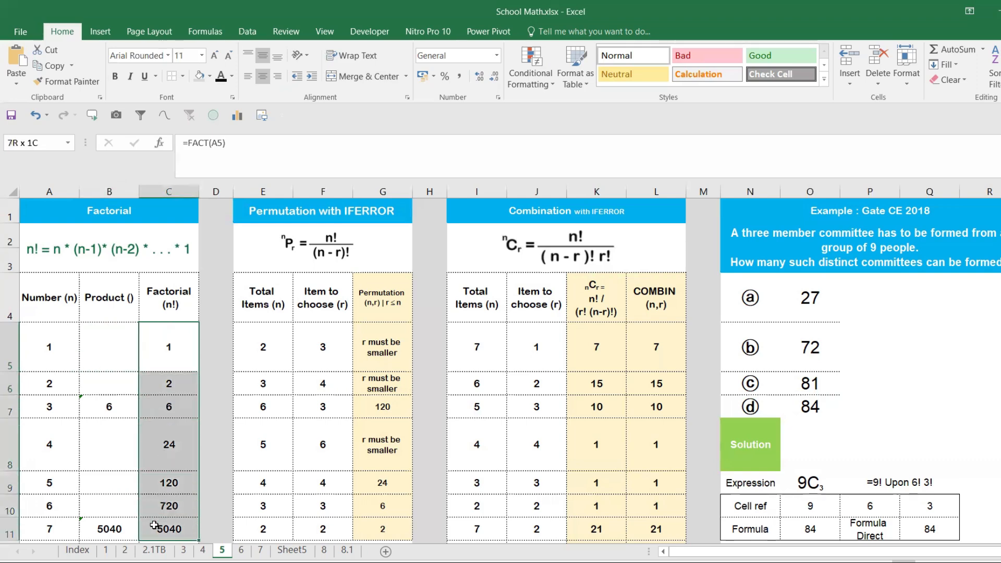
- Clear the Product and Factorial (n!) columns for the numbers 1 to 15, range B5:C19
left_click_drag(120, 359, 176, 523)
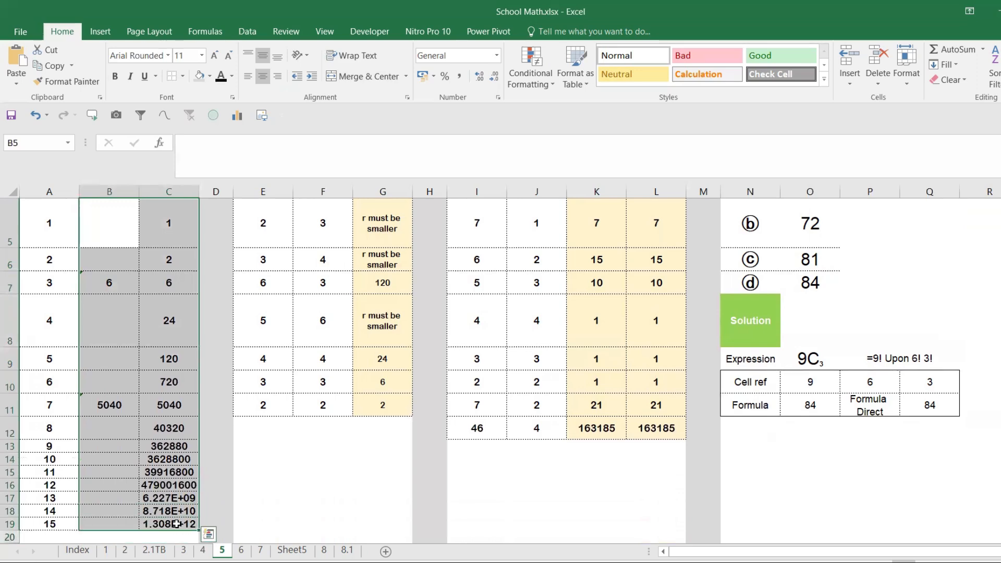
key("Delete")
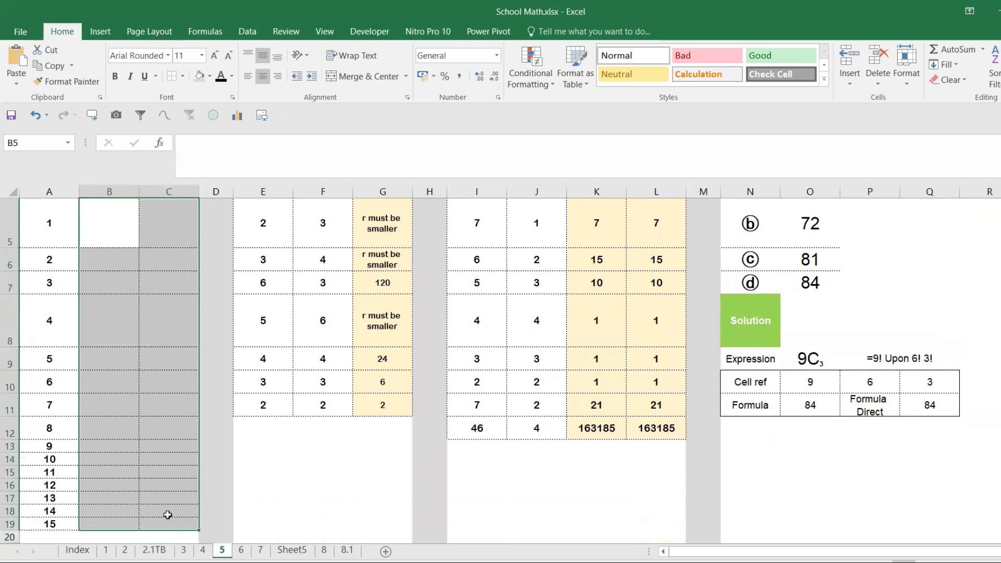
scroll(107, 378, "up", 2)
- Enter =FACT(A5) in C5 and fill the formula down the Factorial column to C19
left_click(166, 353)
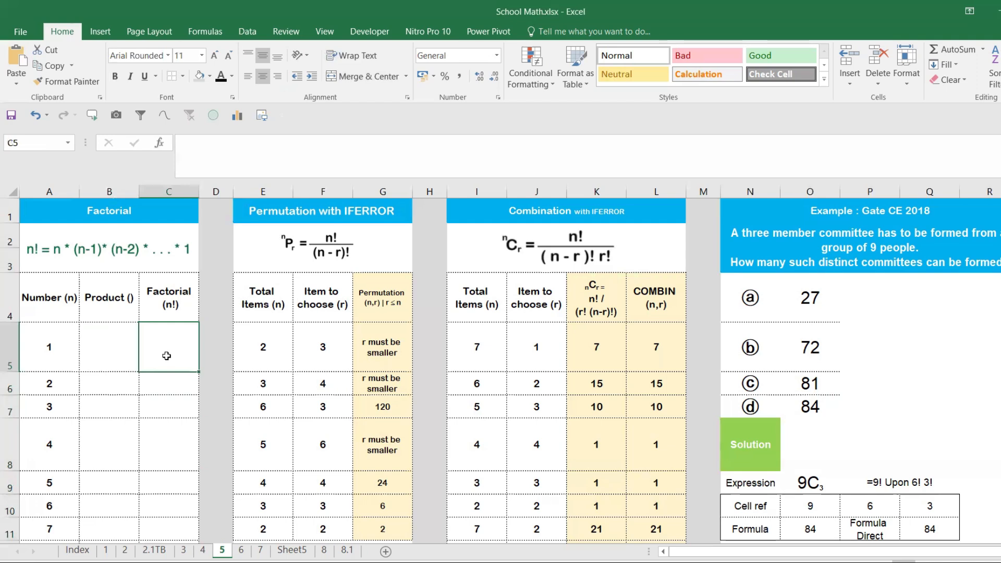
type("=FAC")
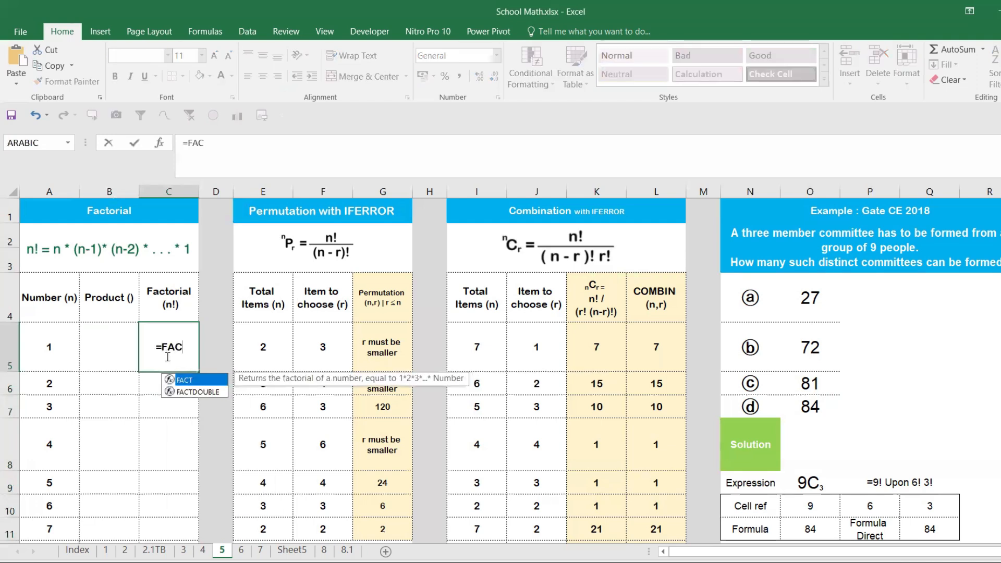
key("Tab")
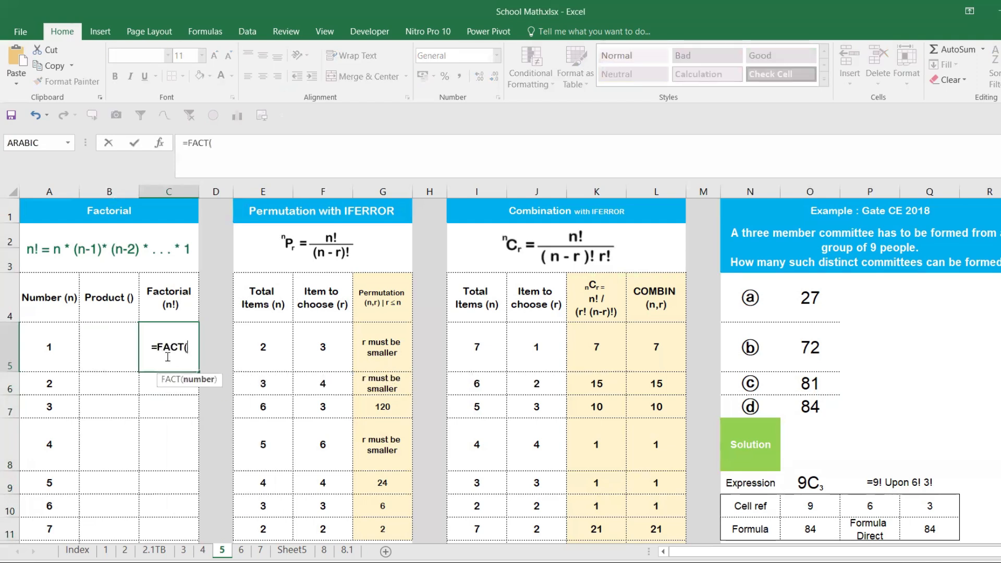
left_click(51, 349)
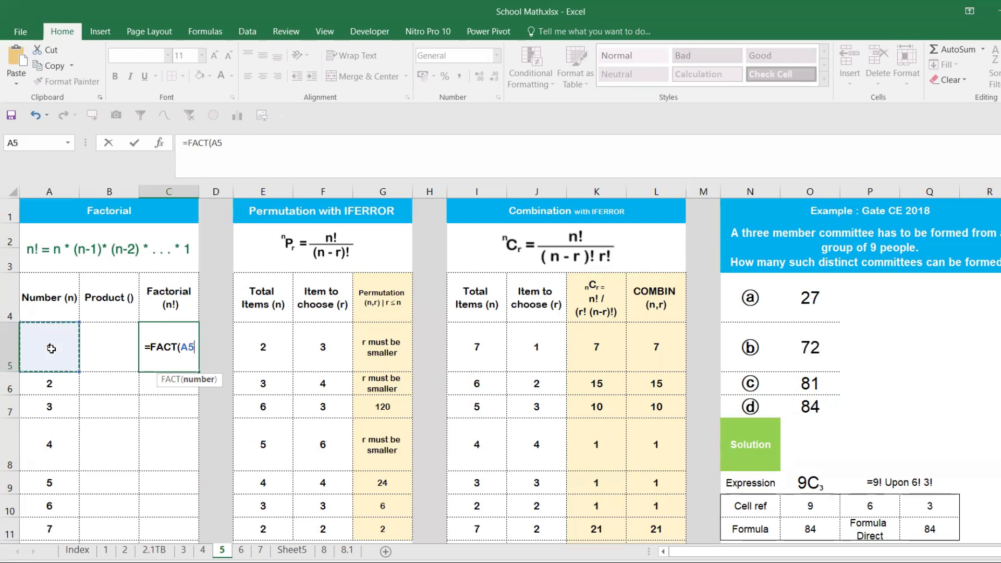
key("Return")
left_click(168, 355)
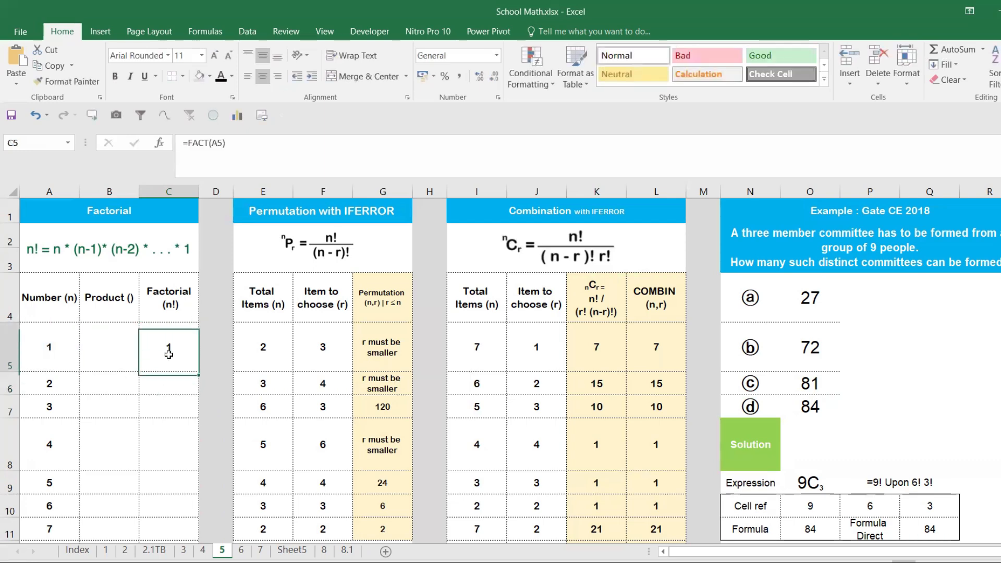
left_click_drag(198, 375, 166, 529)
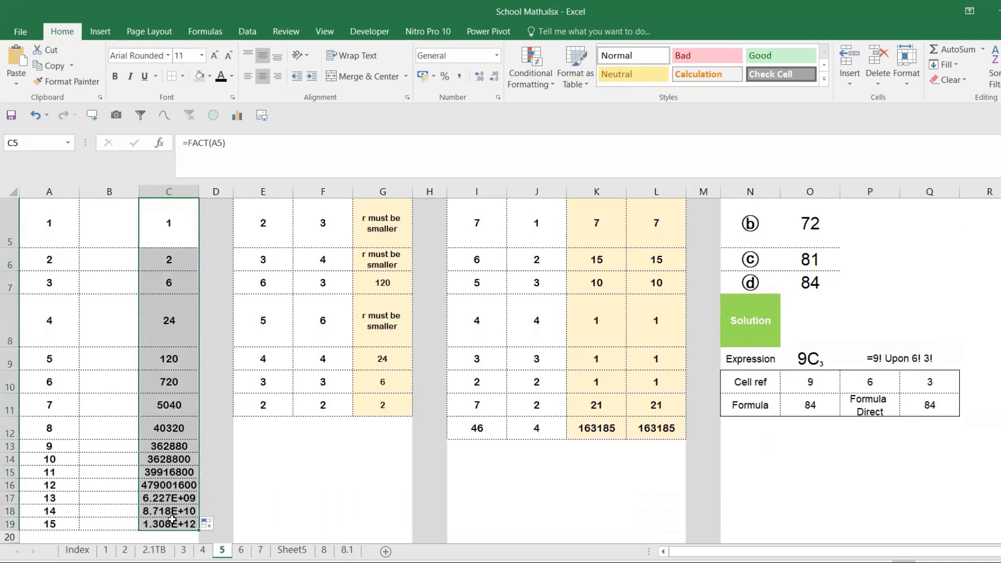
scroll(172, 516, "up", 2)
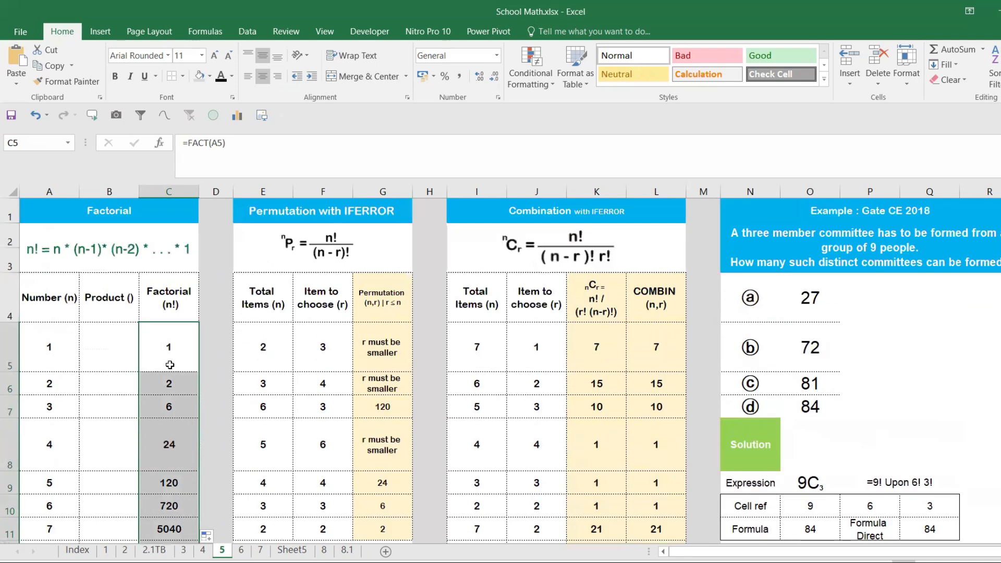
- Test the factorial formula by changing the number in A15 to 17, and undo that change
scroll(170, 365, "down", 2)
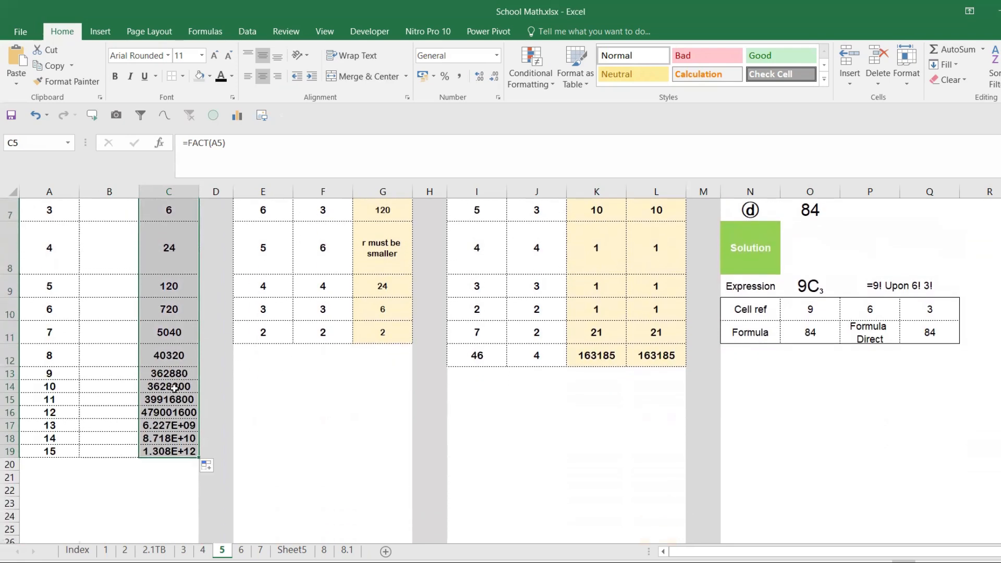
left_click_drag(175, 374, 174, 437)
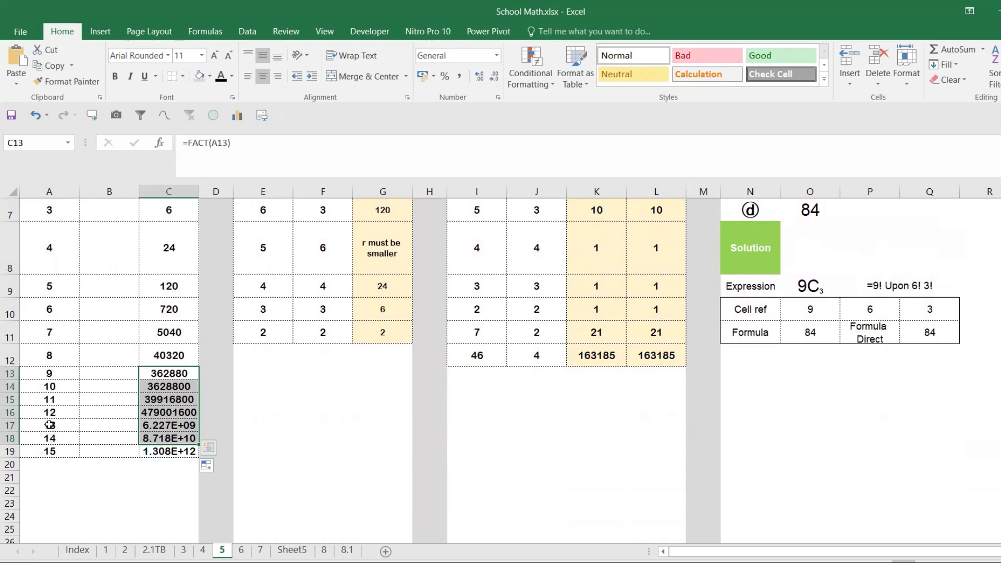
left_click(54, 399)
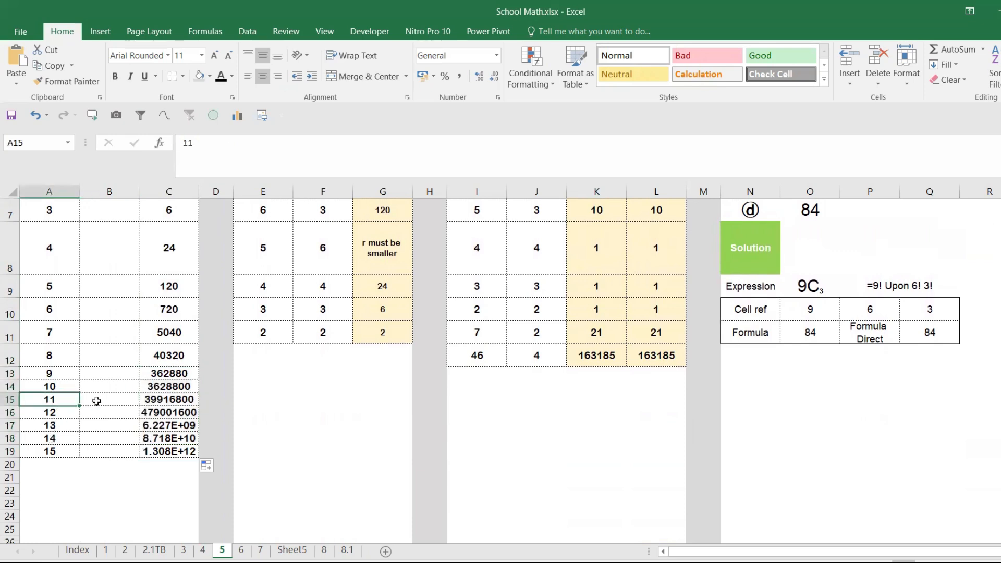
type("17")
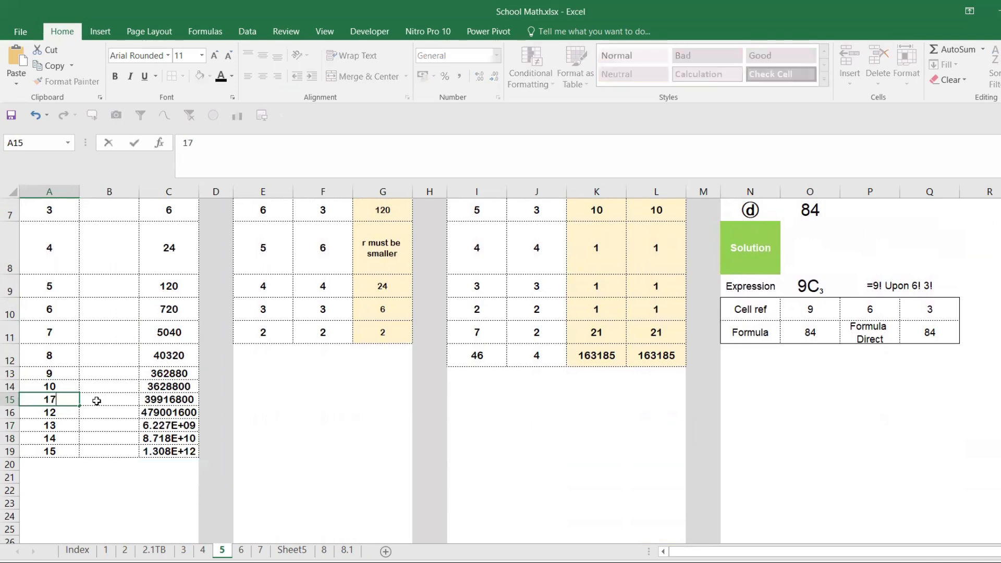
key("Return")
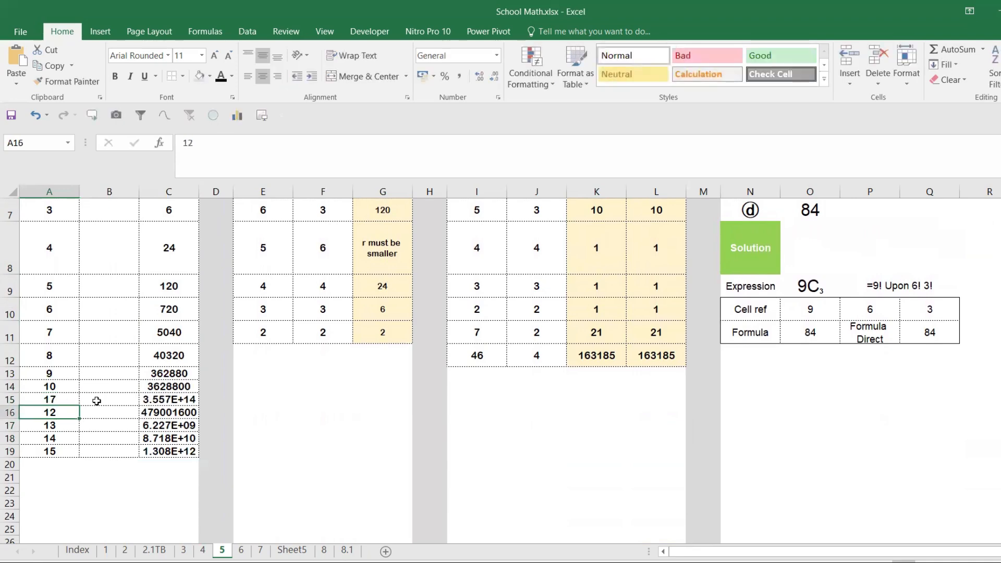
key("ctrl+z")
- Enter =PRODUCT(A5) in B5, the first cell of the Product column
scroll(109, 380, "up", 2)
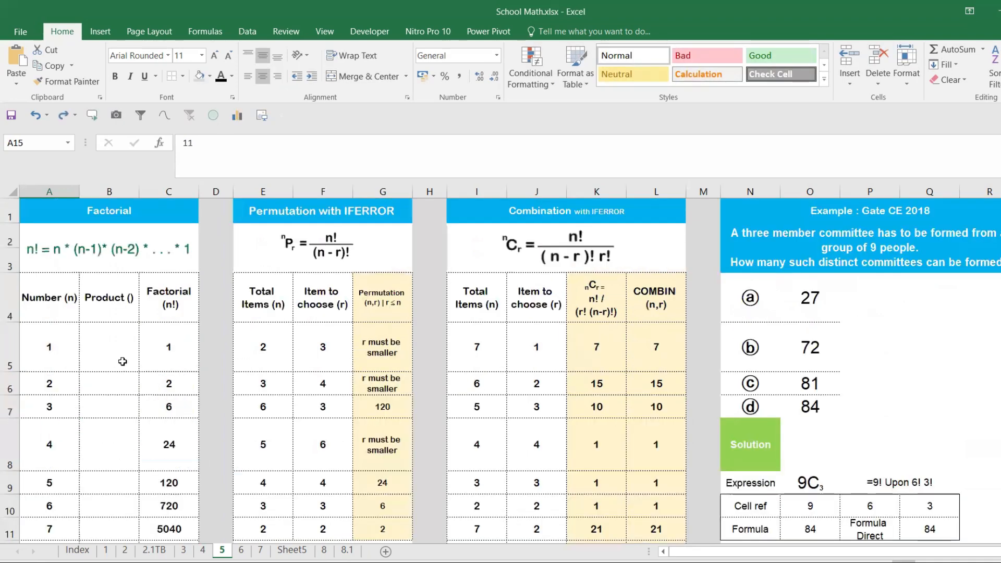
left_click(115, 344)
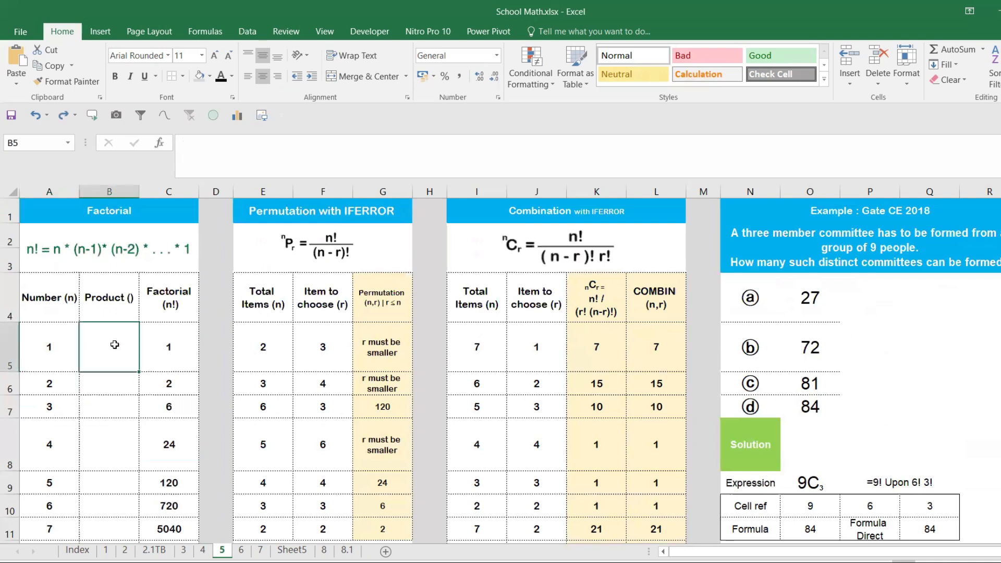
type("=PRODUCT(")
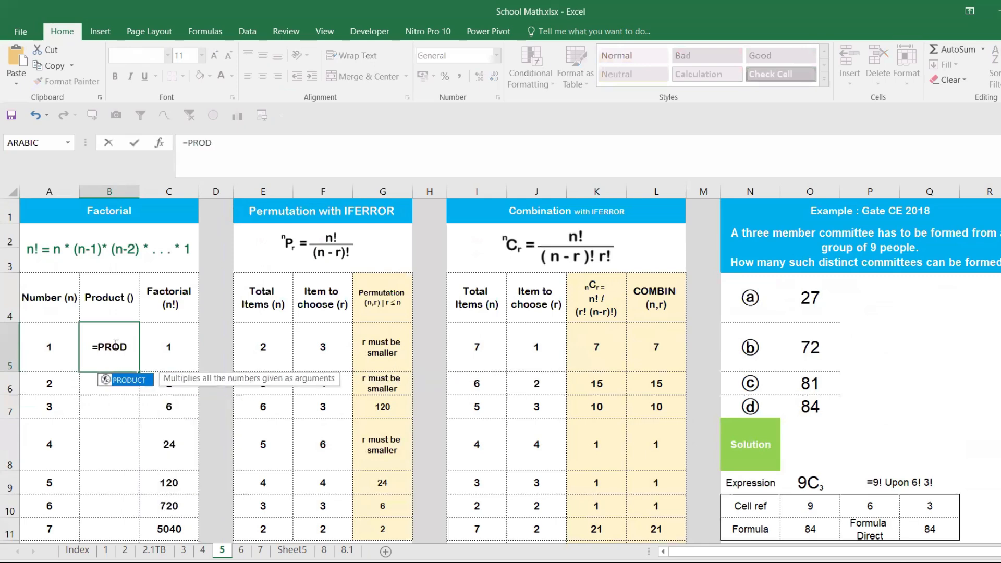
left_click(48, 384)
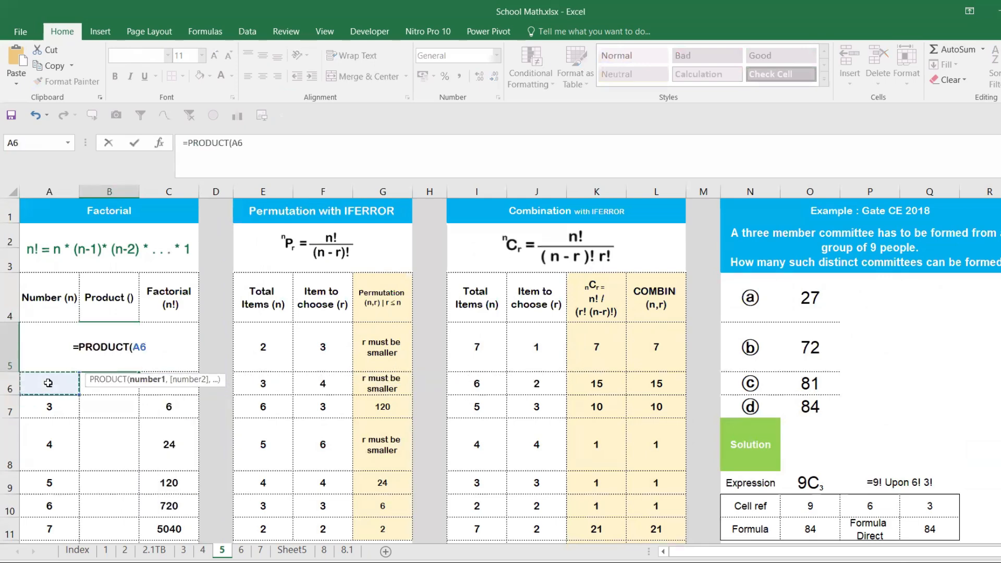
key("Up")
type(")")
key("Return")
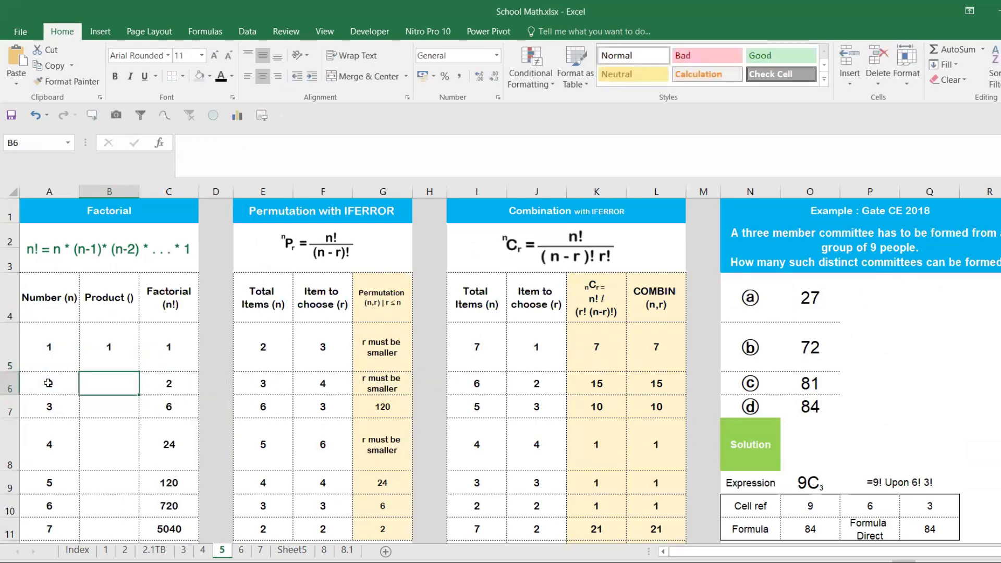
left_click(112, 365)
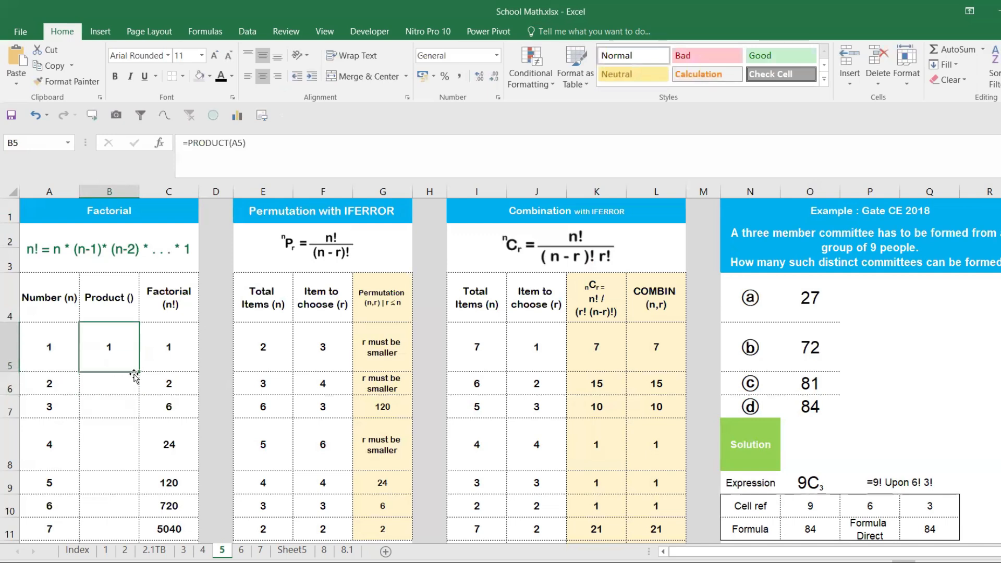
- Start a PRODUCT formula in B6 of the Product column that refers to A5
left_click(117, 387)
type("=RP")
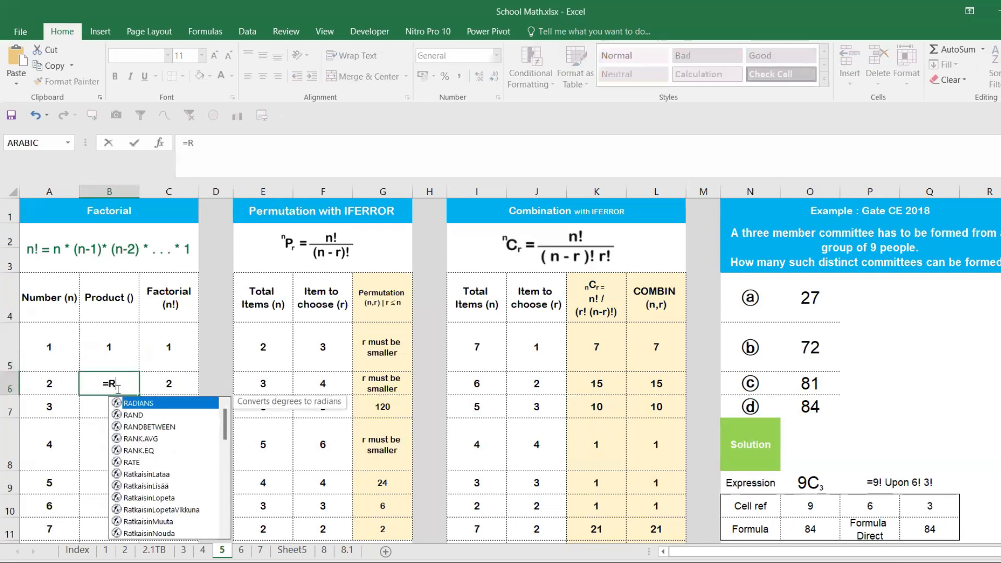
key("BackSpace")
key("BackSpace")
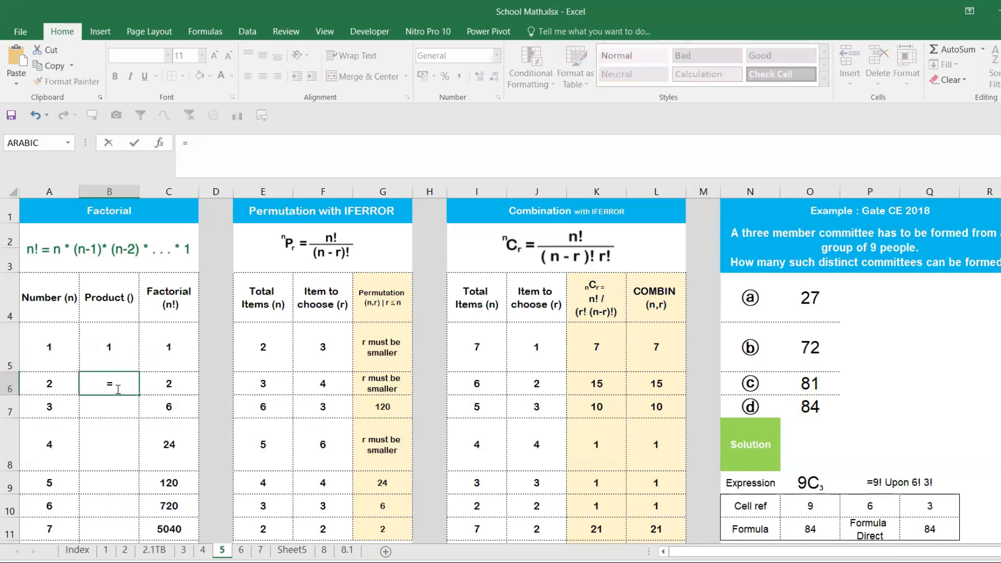
type("PRODUCT(")
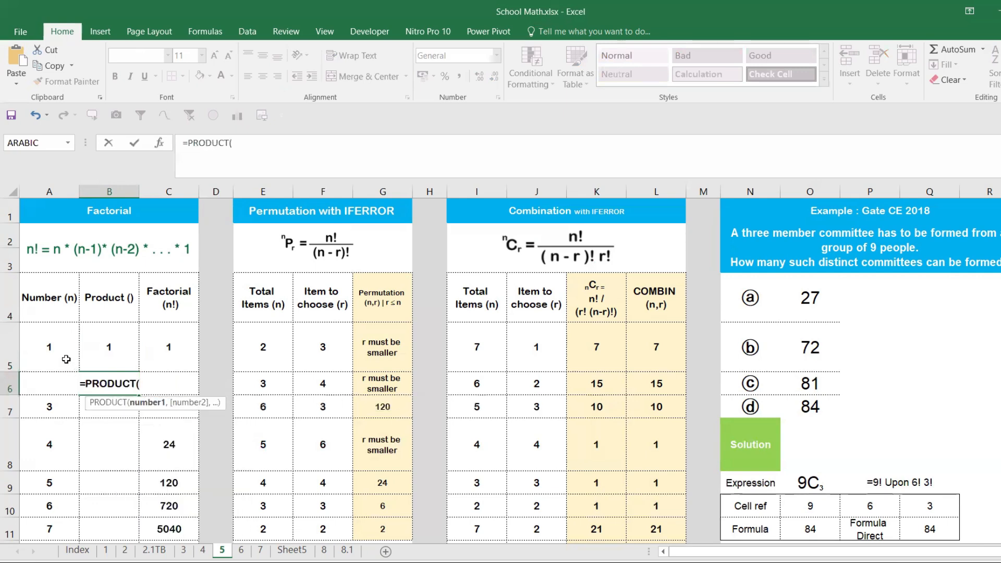
left_click(66, 359)
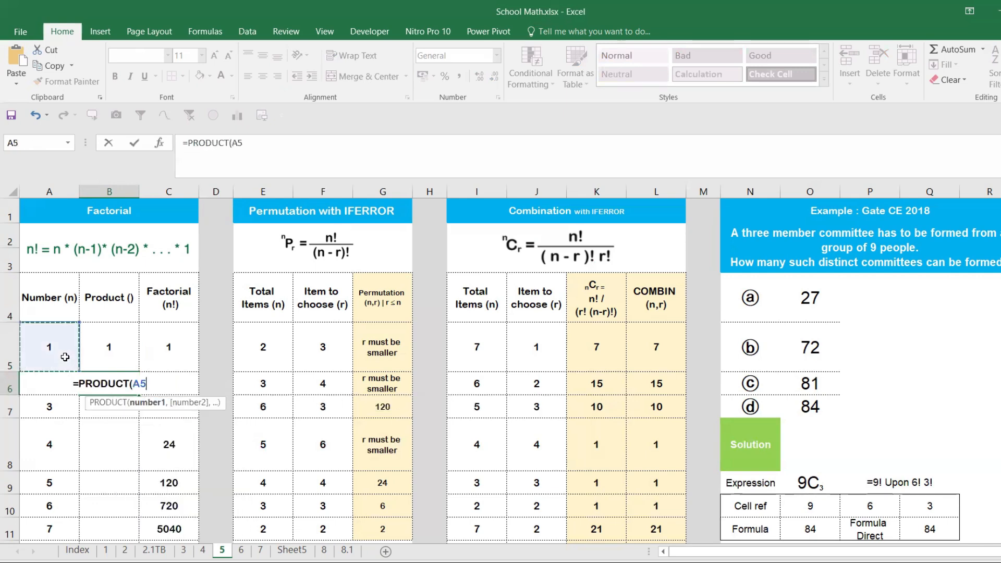
left_click(51, 388)
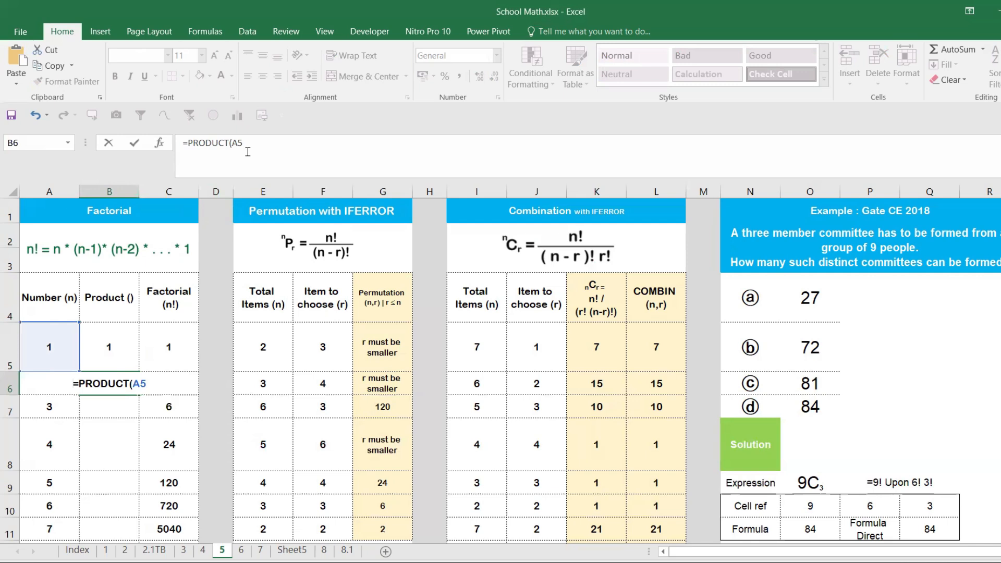
- Make the A5 reference in B6 absolute and complete the formula as =PRODUCT($A$5:A6)
left_click_drag(245, 149, 234, 147)
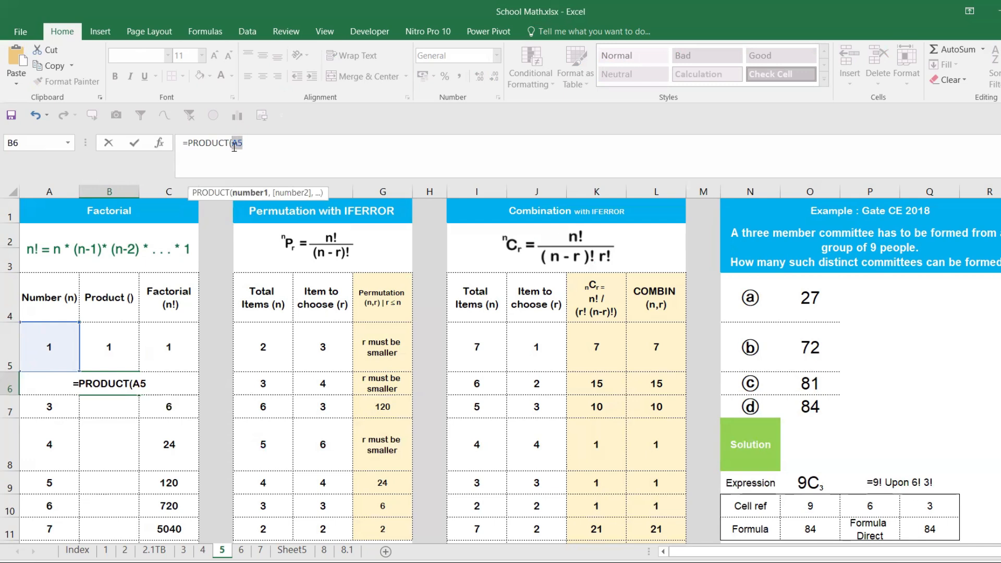
key("F4")
left_click(273, 145)
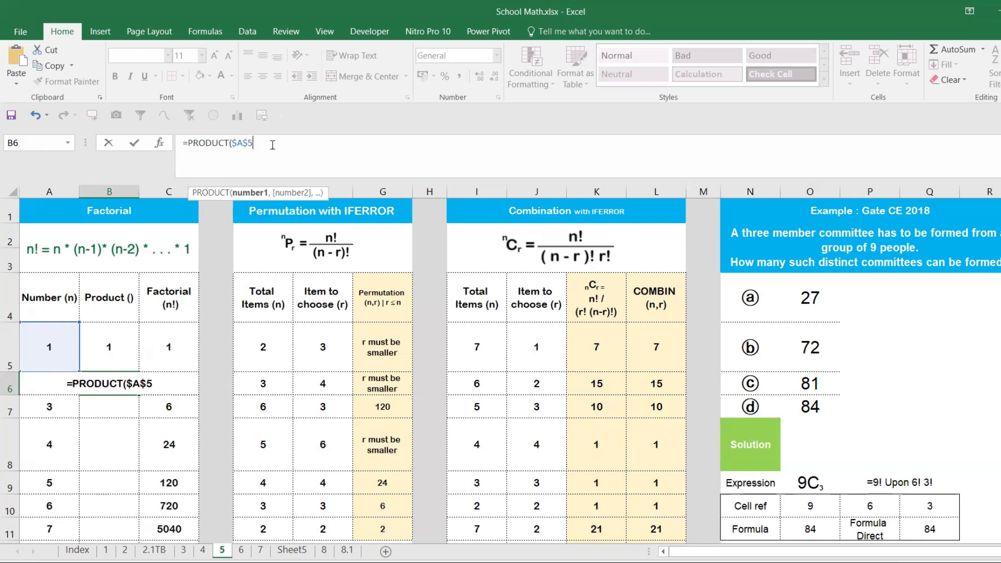
type(":")
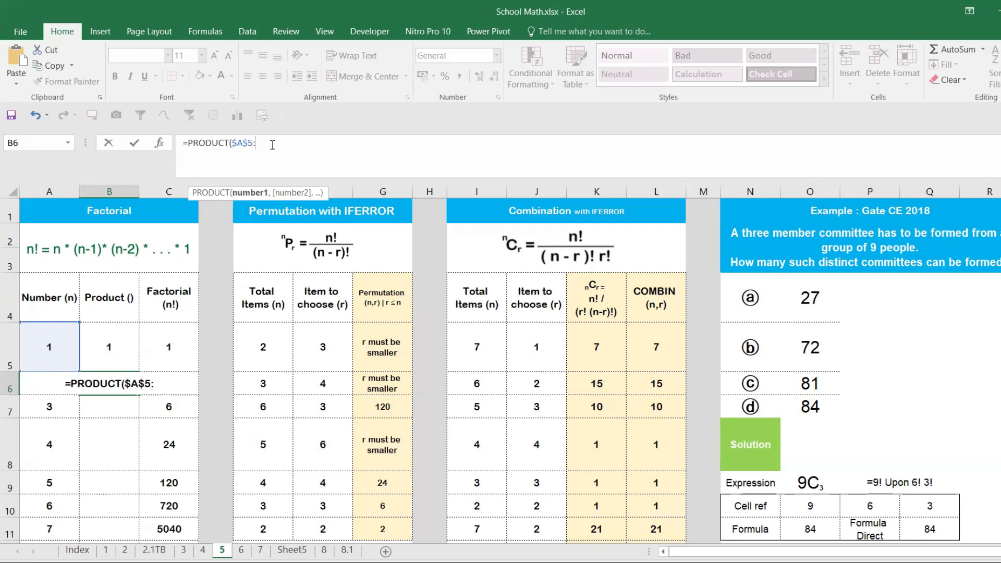
left_click(52, 402)
key("Up")
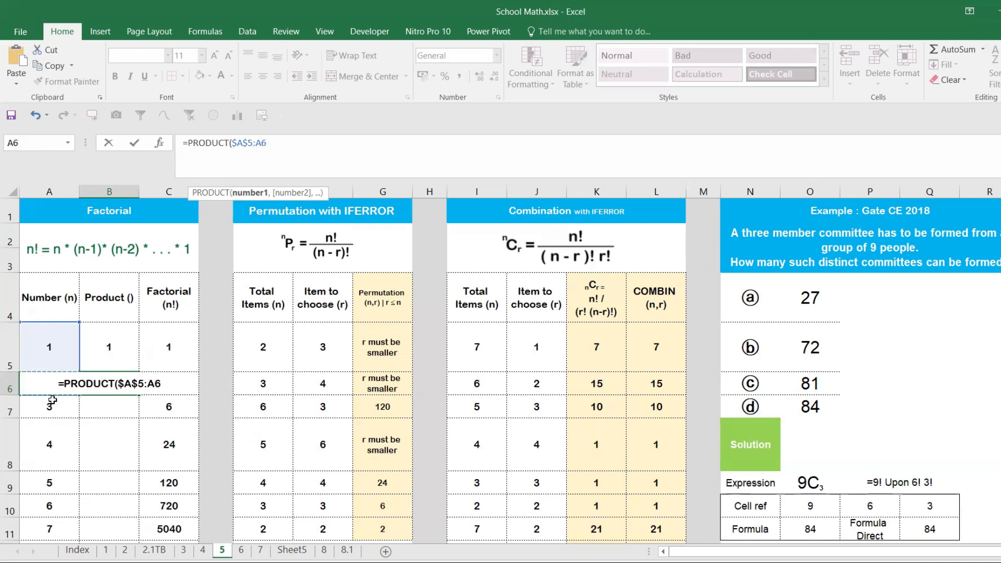
type(")")
key("ctrl+Return")
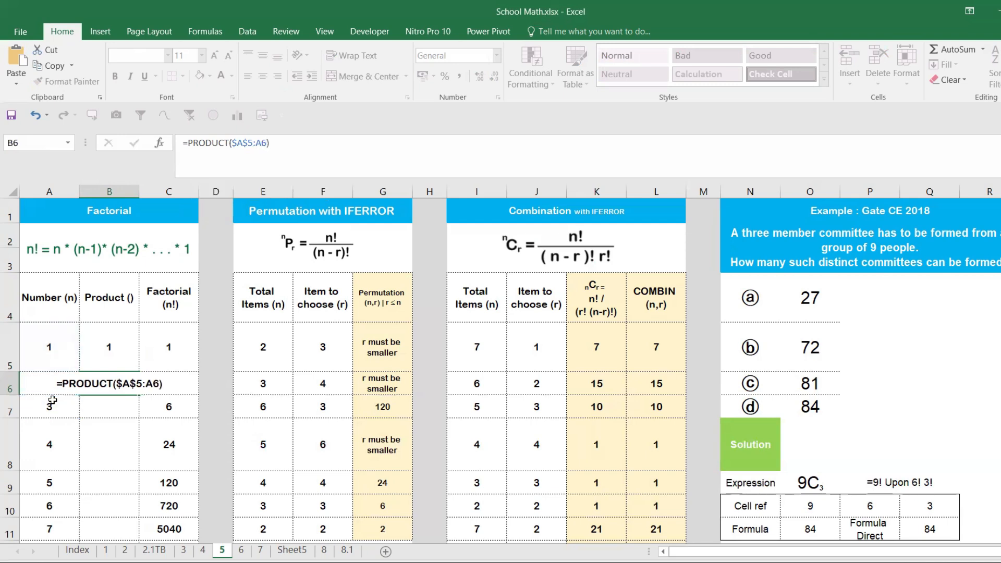
- Fill the B6 formula down the Product column to B19 and ignore the omitted adjacent cells error for B6:B19
left_click(109, 384)
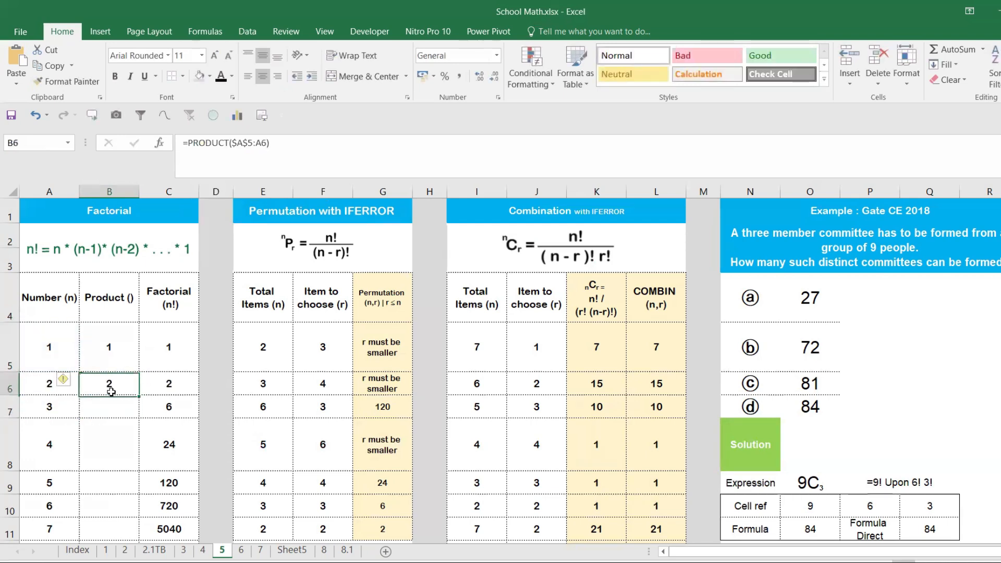
left_click_drag(135, 398, 123, 539)
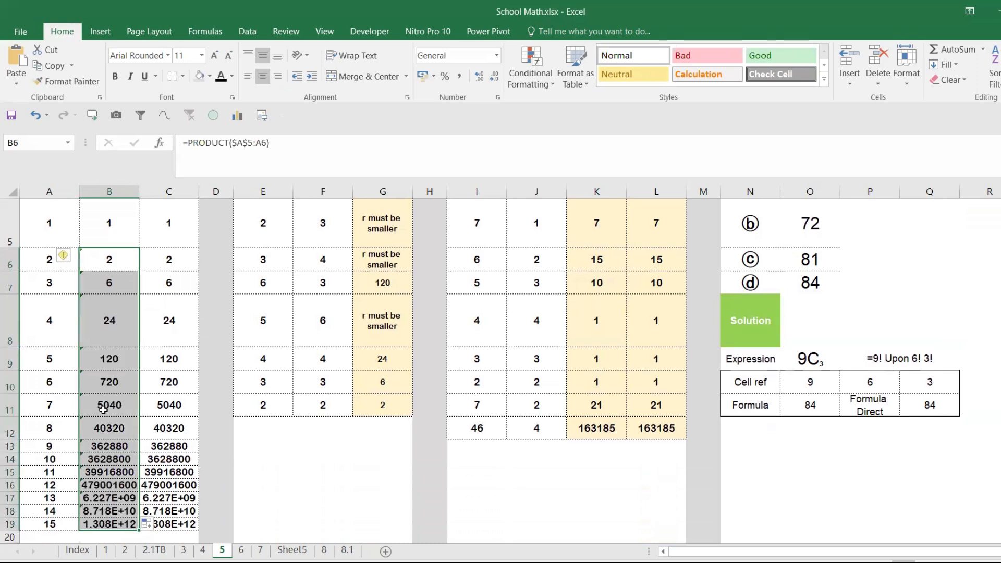
left_click_drag(98, 251, 107, 524)
left_click(65, 256)
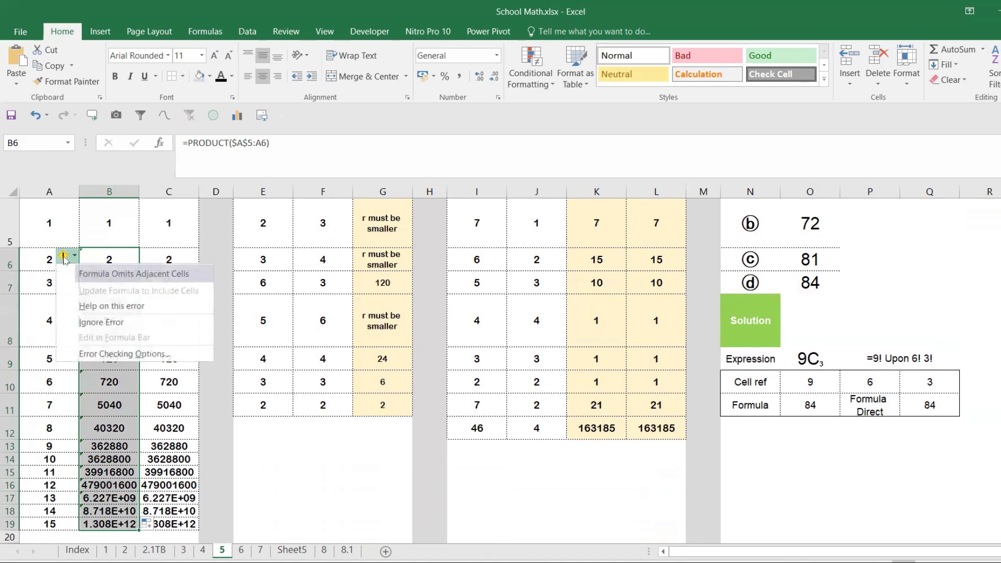
left_click(98, 315)
left_click(106, 283)
scroll(102, 347, "up", 2)
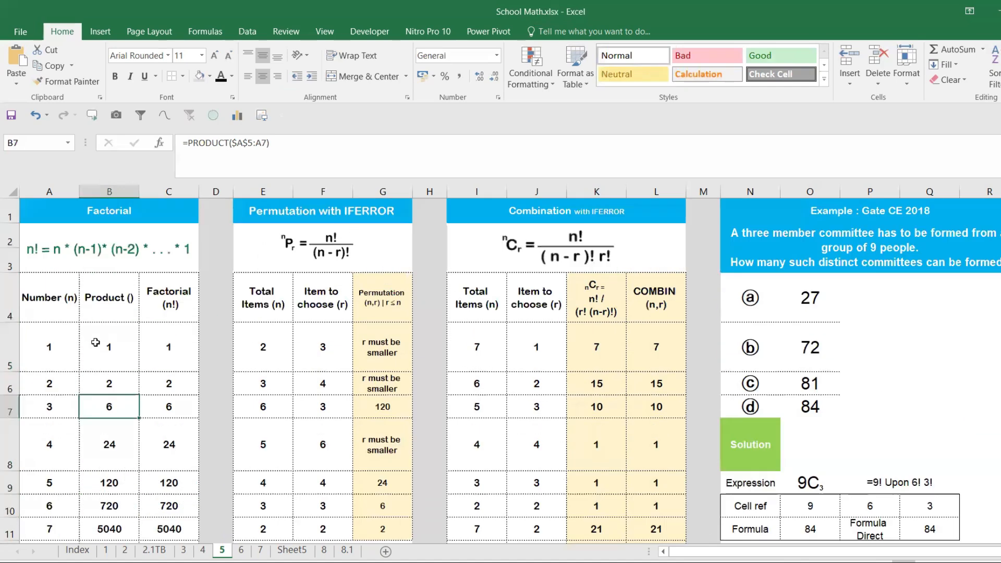
- Compare the PRODUCT formulas in B5 and B6 with the n! definition above the Factorial table
left_click(165, 307)
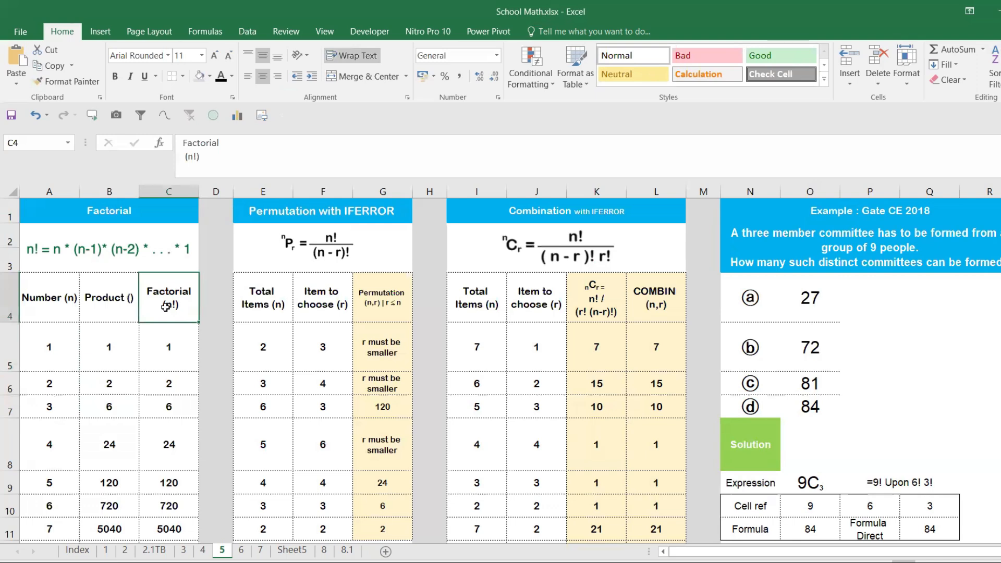
left_click(110, 330)
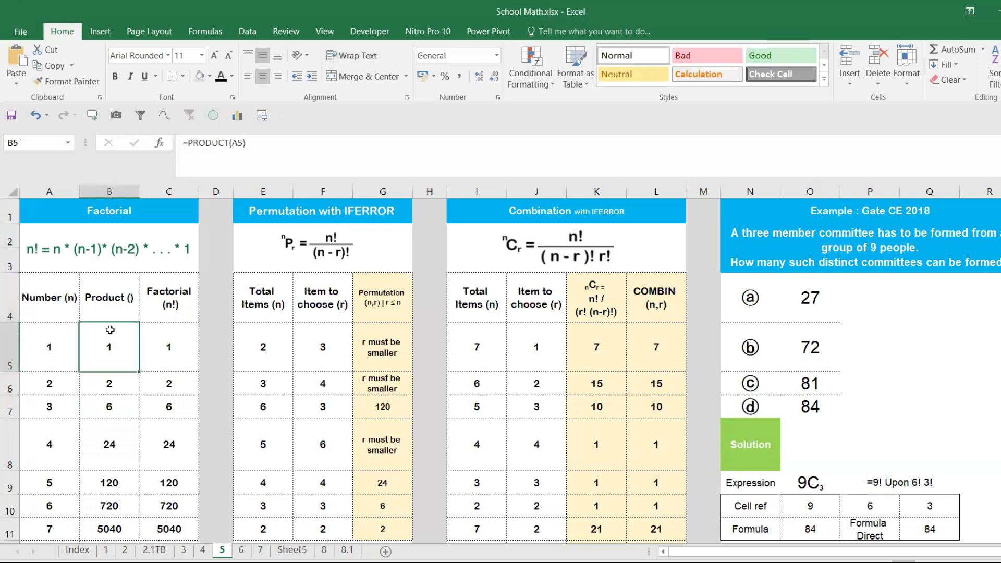
left_click_drag(108, 356, 108, 405)
left_click(113, 352)
left_click(68, 348)
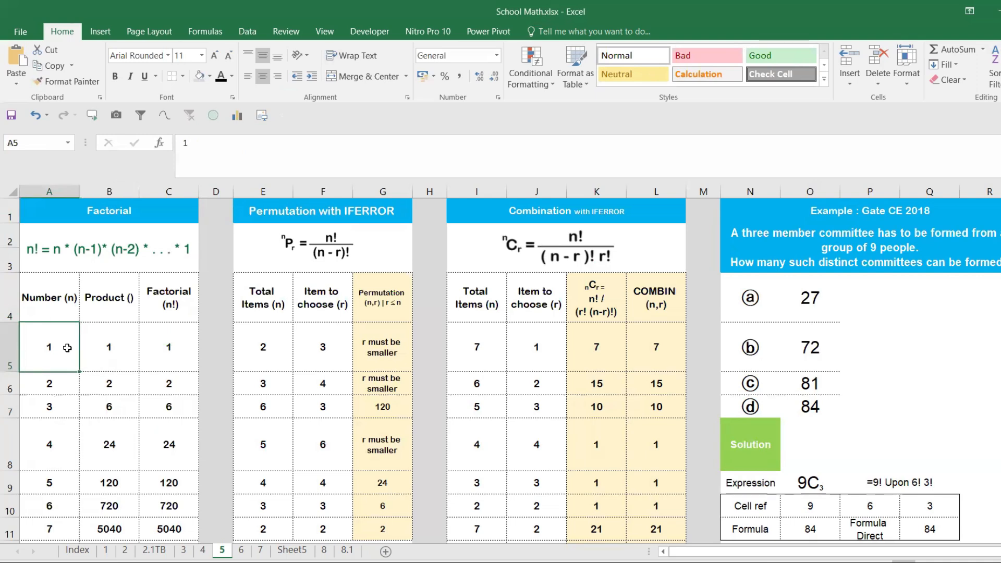
left_click(175, 251)
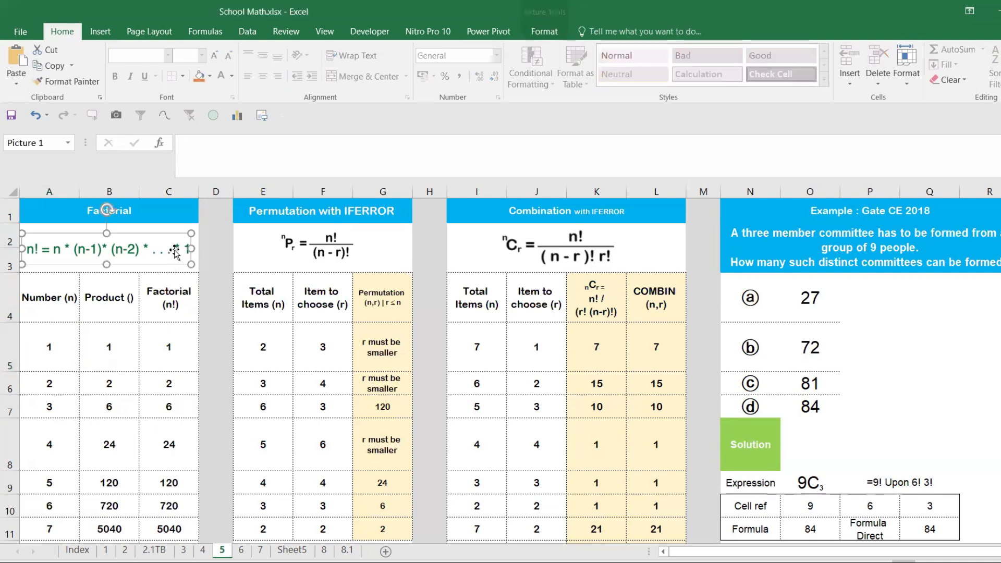
left_click(121, 338)
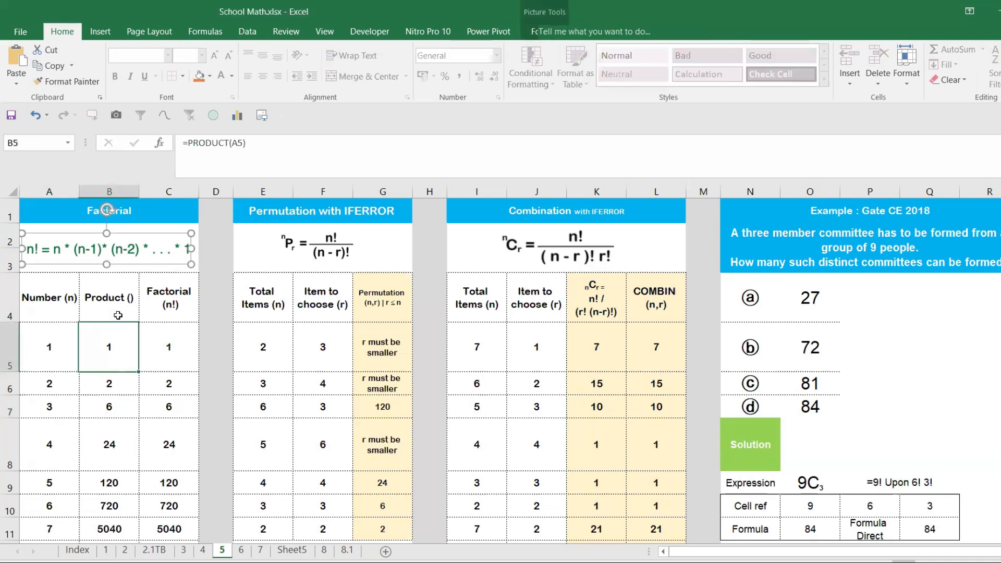
left_click(93, 378)
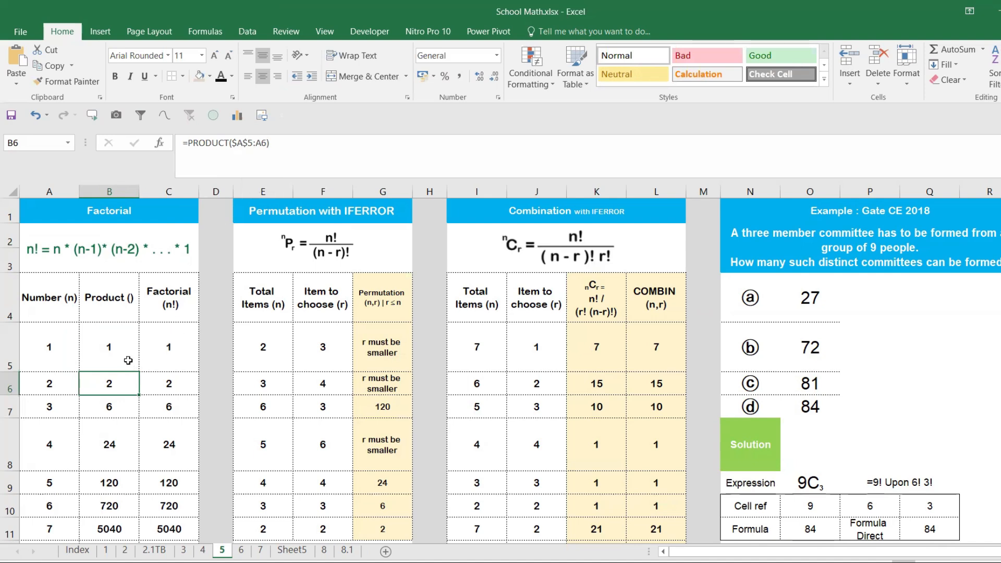
- Inspect the cell ranges that the PRODUCT formulas in B9 and B14 refer to, leaving both formulas as they are
double_click(102, 483)
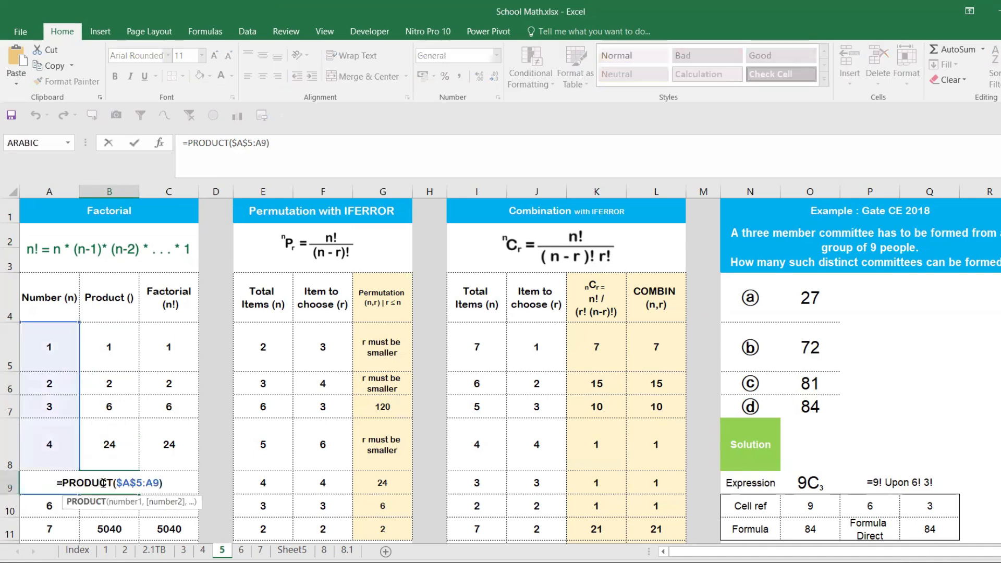
key("Escape")
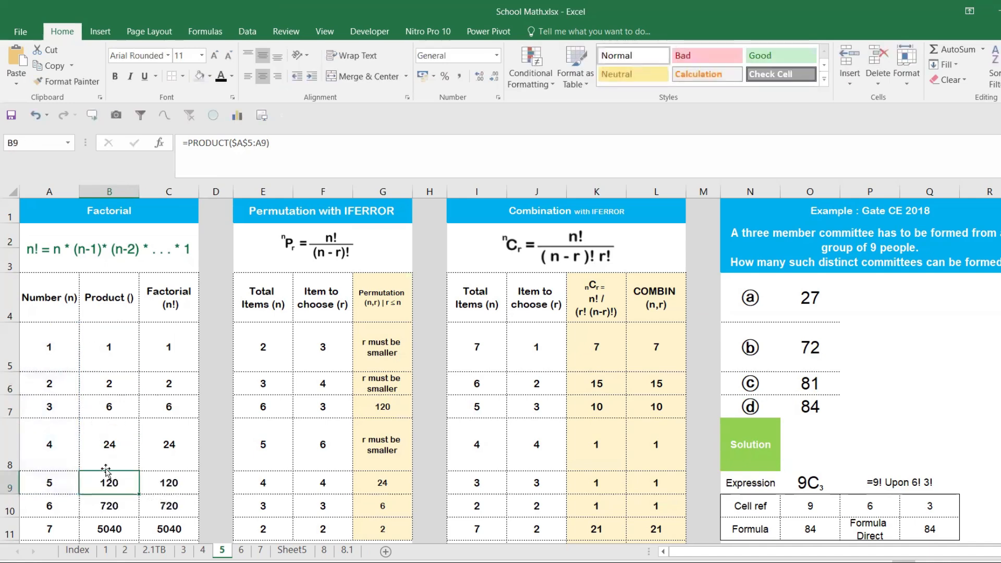
scroll(106, 472, "down", 2)
double_click(104, 385)
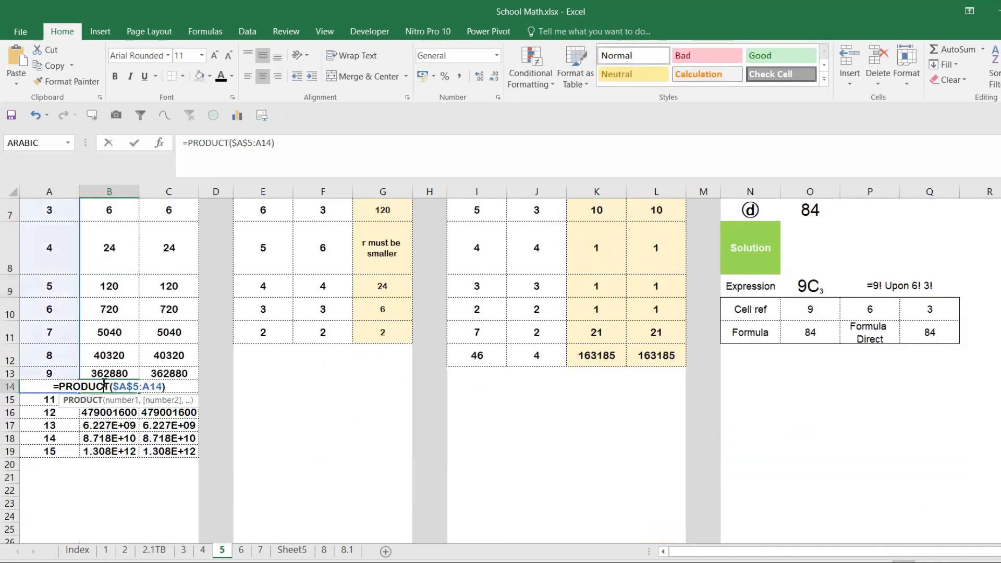
key("Escape")
scroll(132, 296, "up", 2)
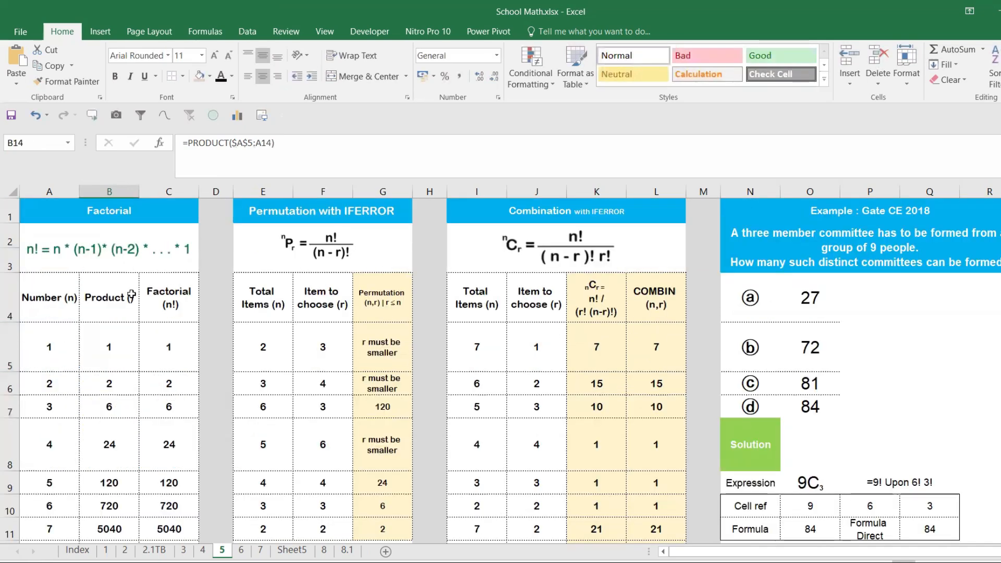
- Review the Product and Factorial headings, the Permutation with IFERROR title, its nPr formula picture and the Permutation (n,r) heading
left_click(157, 296)
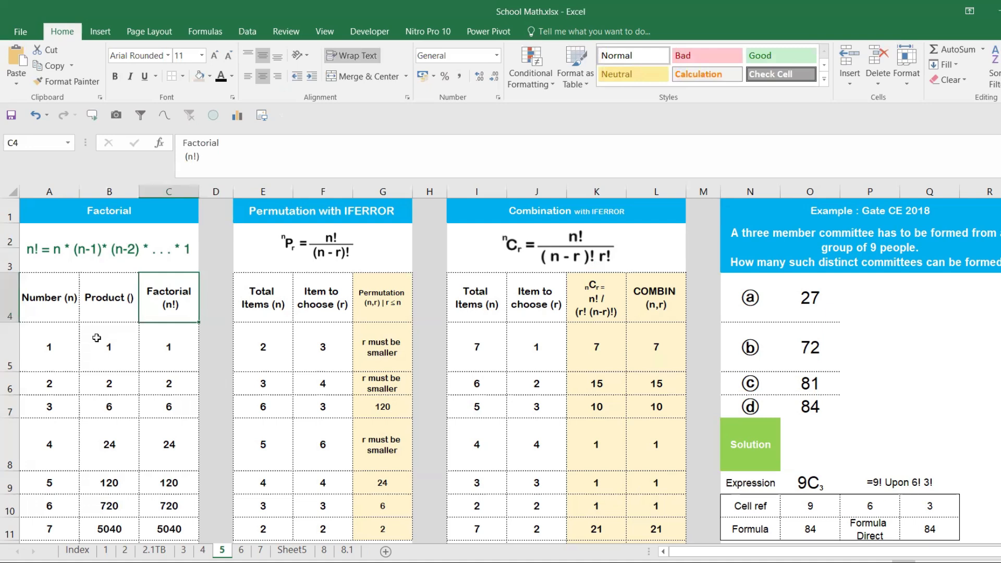
left_click(119, 310)
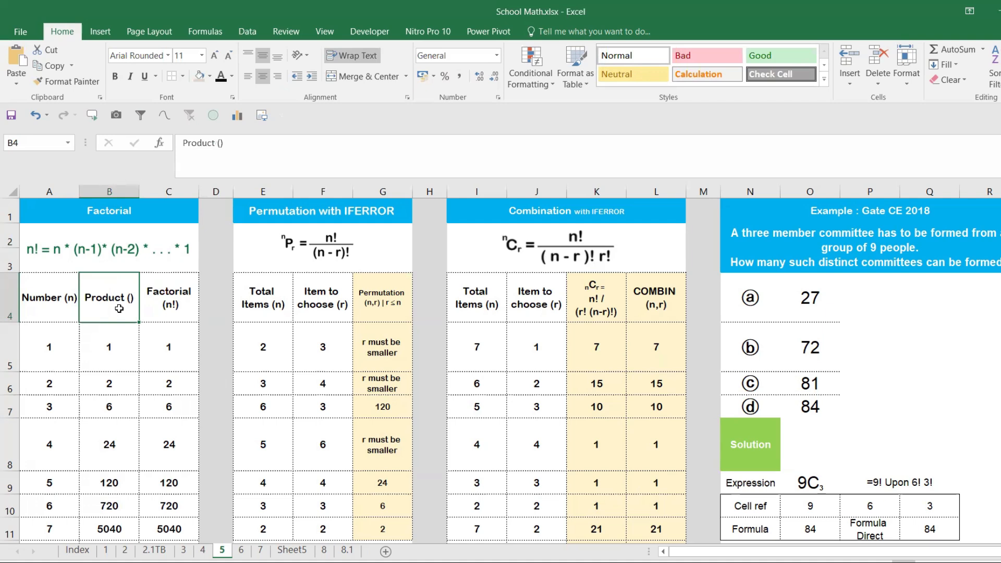
left_click(153, 302)
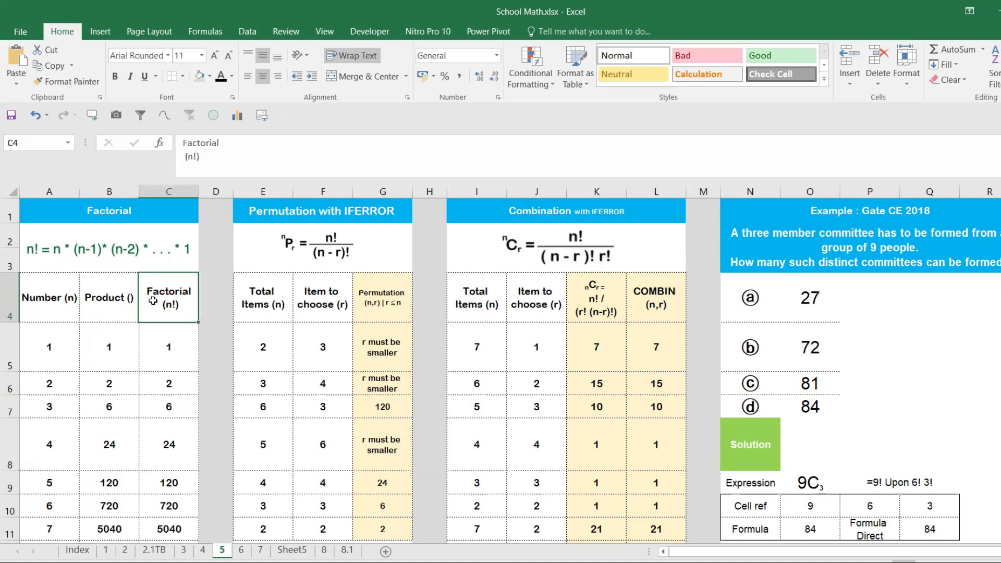
left_click(124, 219)
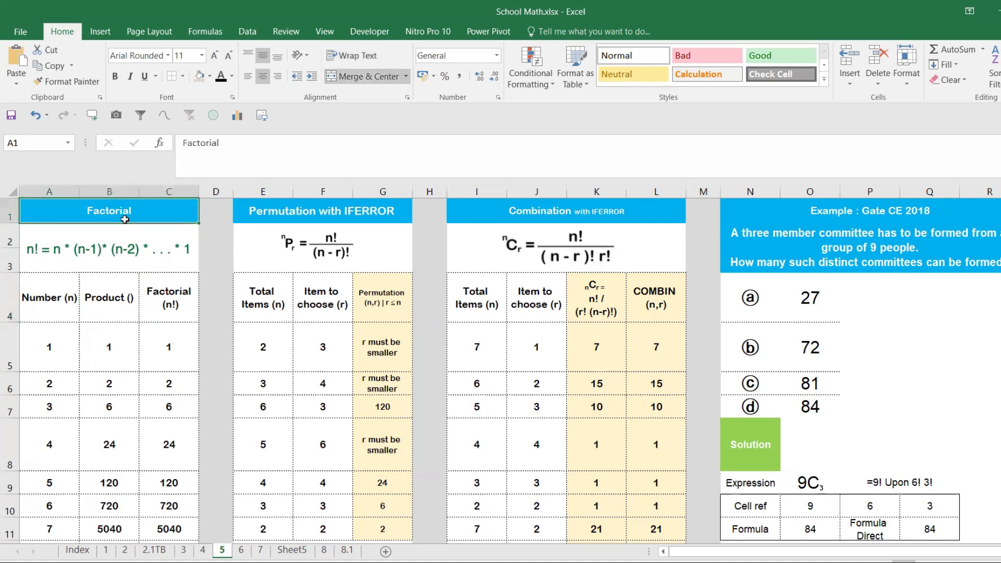
left_click(327, 214)
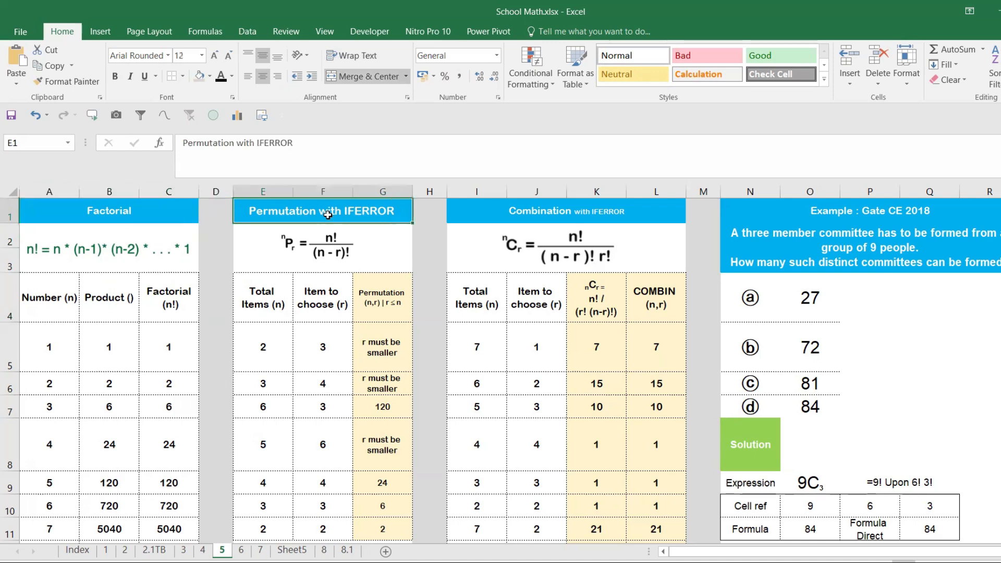
left_click(307, 265)
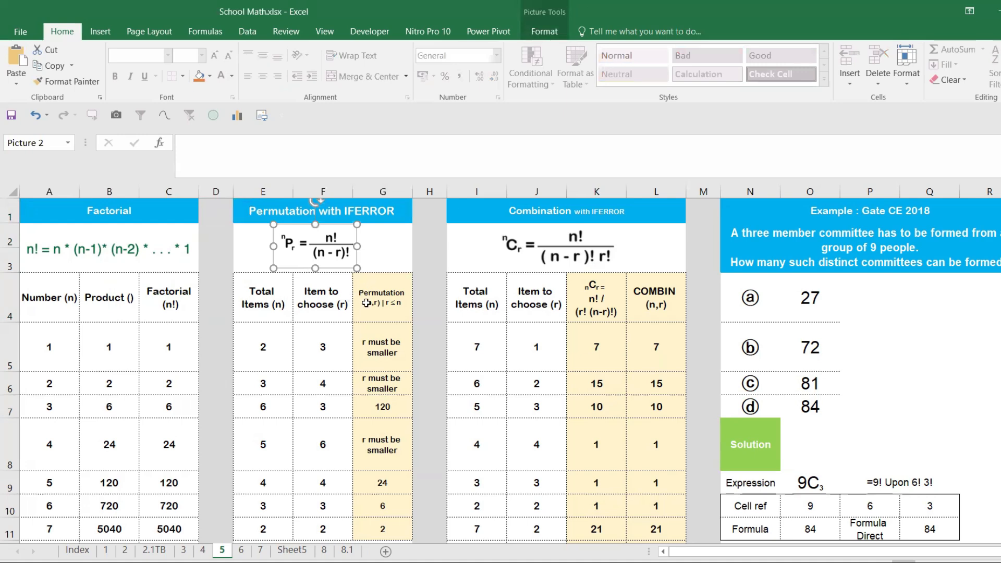
left_click(376, 316)
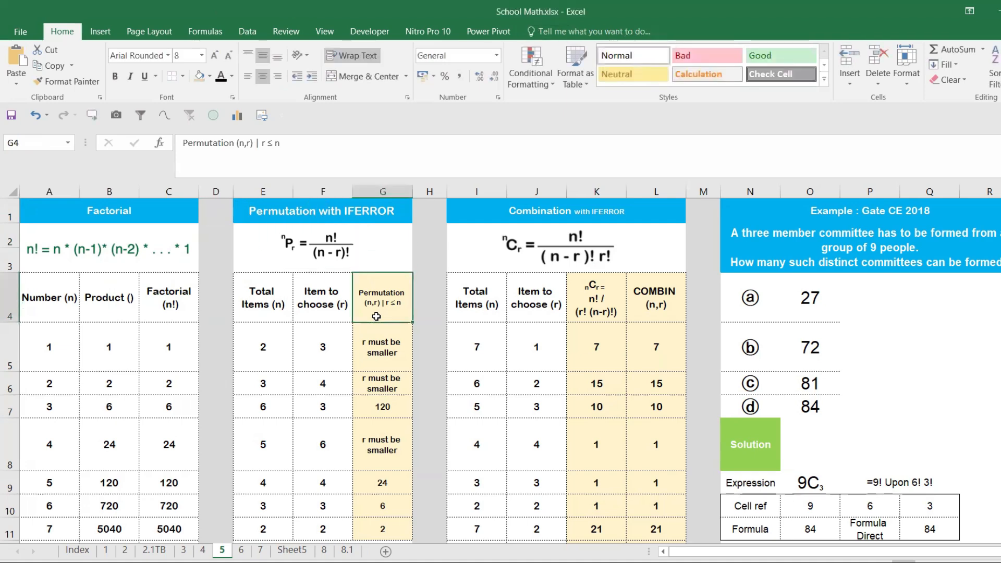
- Insert a blank column before the Permutation (n,r) column and enter the heading Formula Subst in G4
right_click(379, 194)
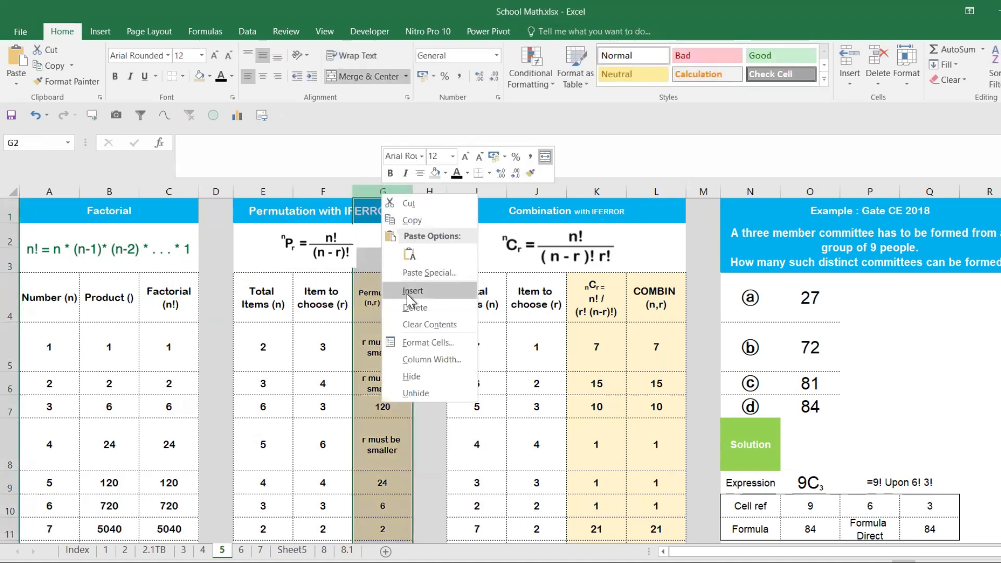
left_click(407, 293)
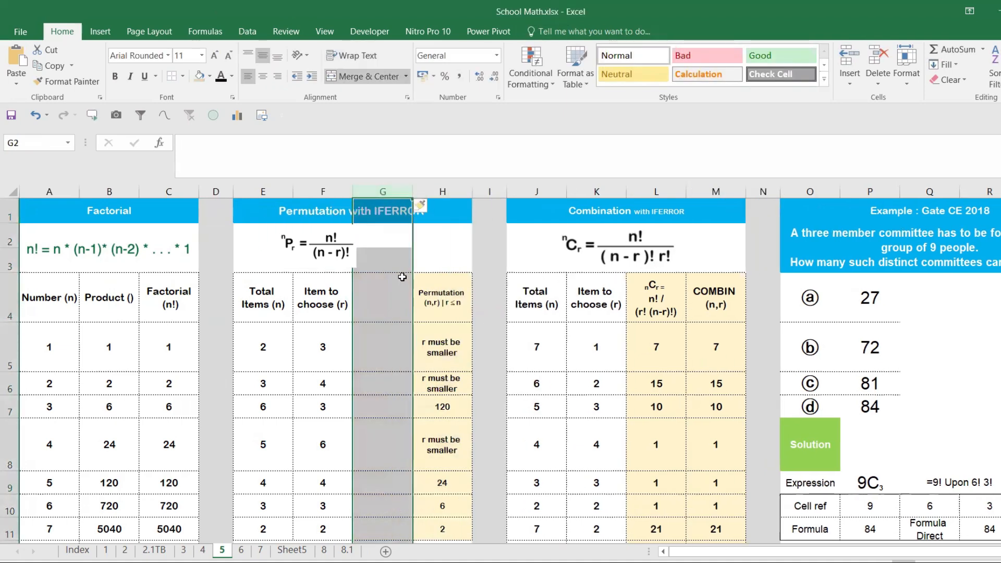
left_click(379, 288)
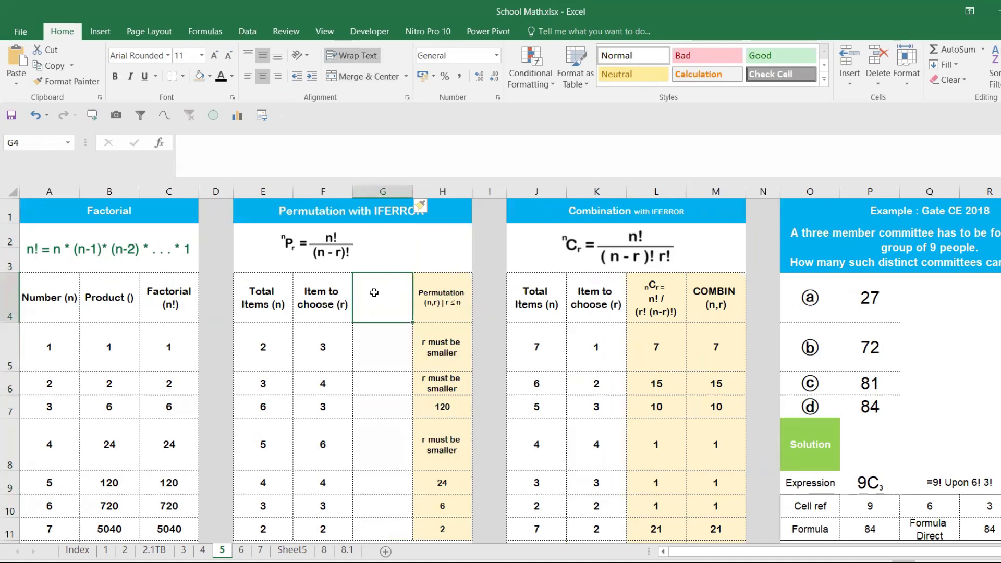
type("Formula")
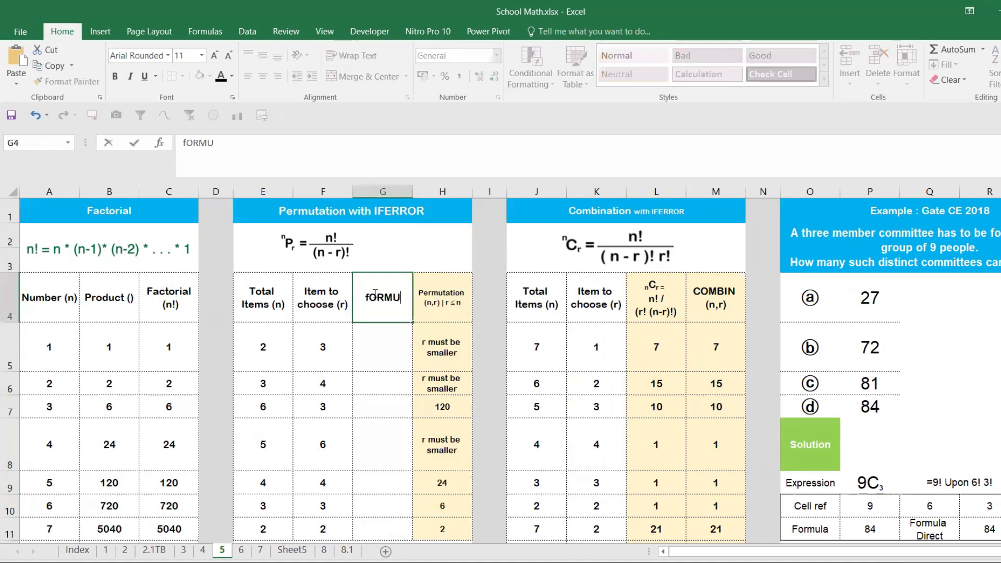
type(" Sub")
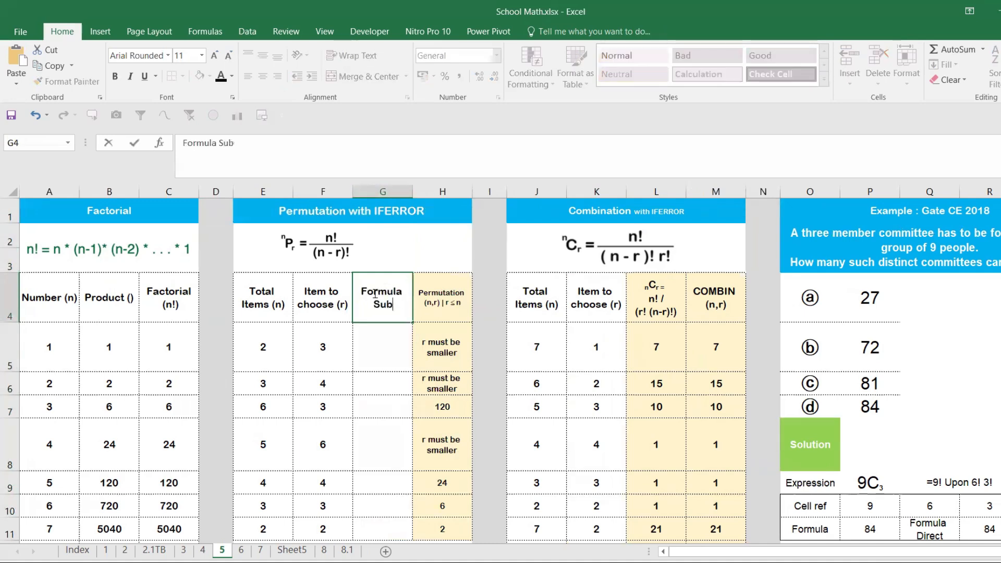
type("stitu")
key("BackSpace")
key("BackSpace")
key("BackSpace")
key("Return")
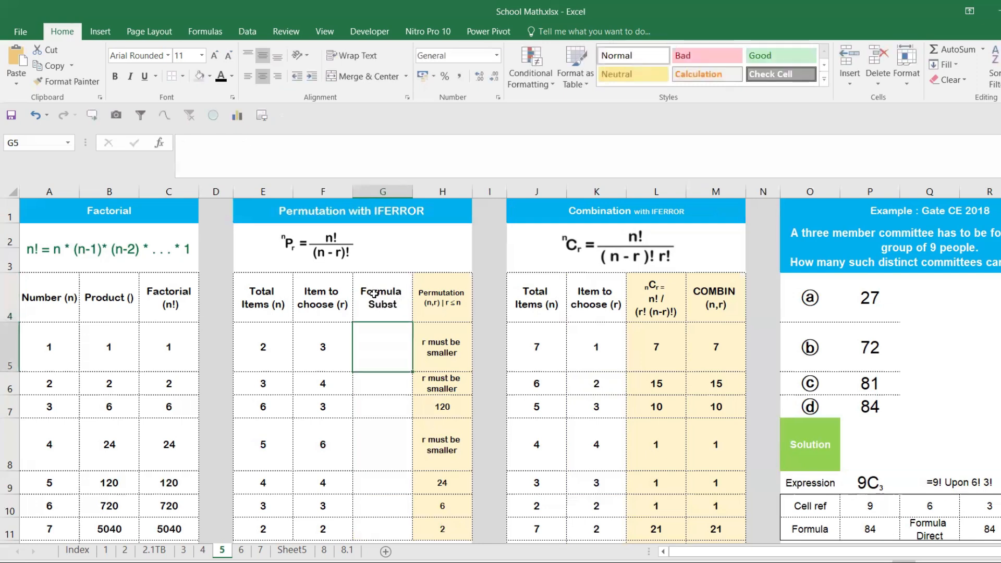
- Examine the Total Items (n) and Item to choose (r) values alongside the nPr formula picture
left_click_drag(264, 346, 317, 485)
left_click_drag(274, 347, 266, 450)
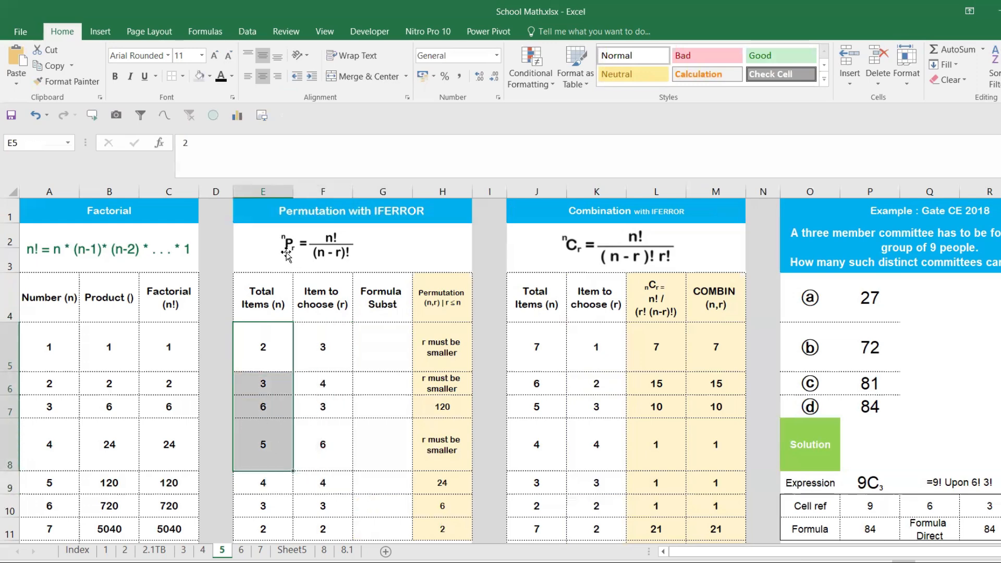
left_click(270, 295)
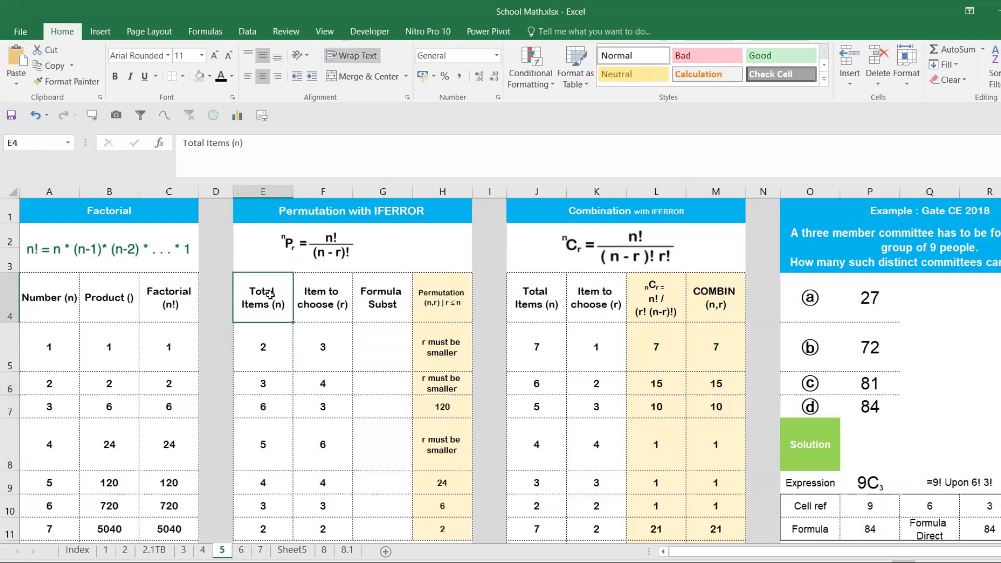
left_click(296, 258)
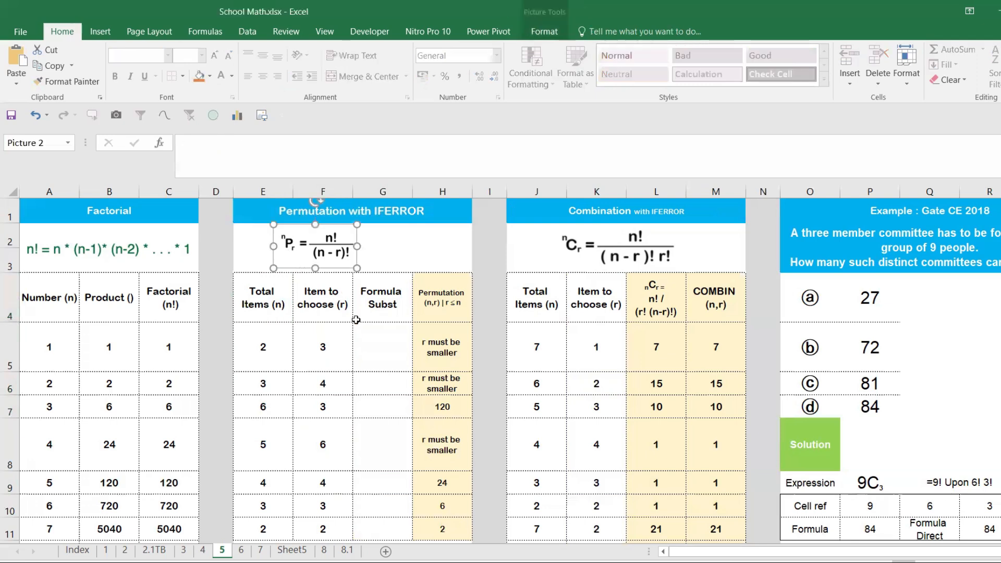
left_click(359, 334)
left_click(336, 258)
left_click(396, 260)
- Enter the text nPr in cell H2, beside the permutation formula picture
left_click(429, 241)
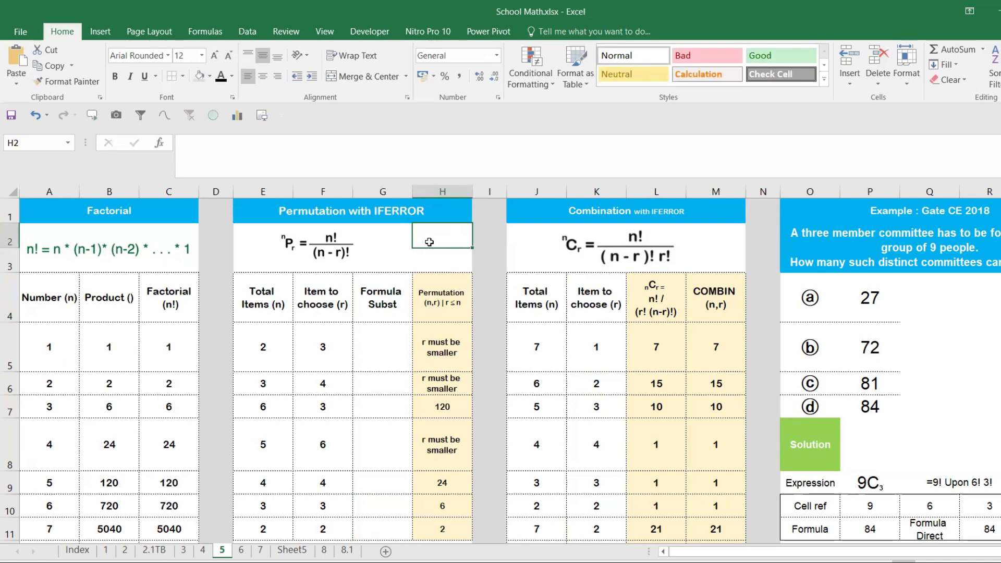
type("np")
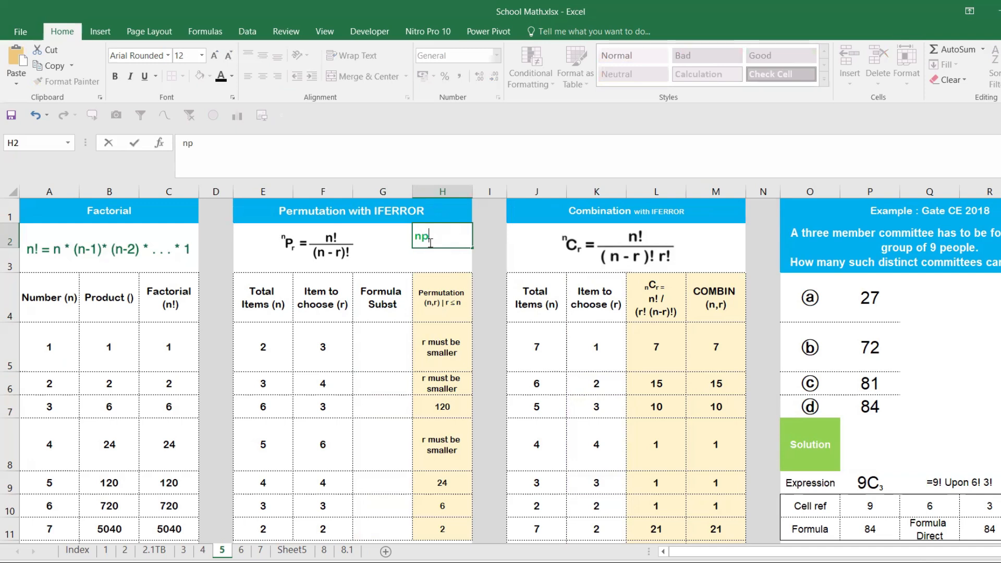
key("BackSpace")
type("Pr")
key("Return")
- Format the letter n of the nPr text in H2 as superscript
double_click(429, 242)
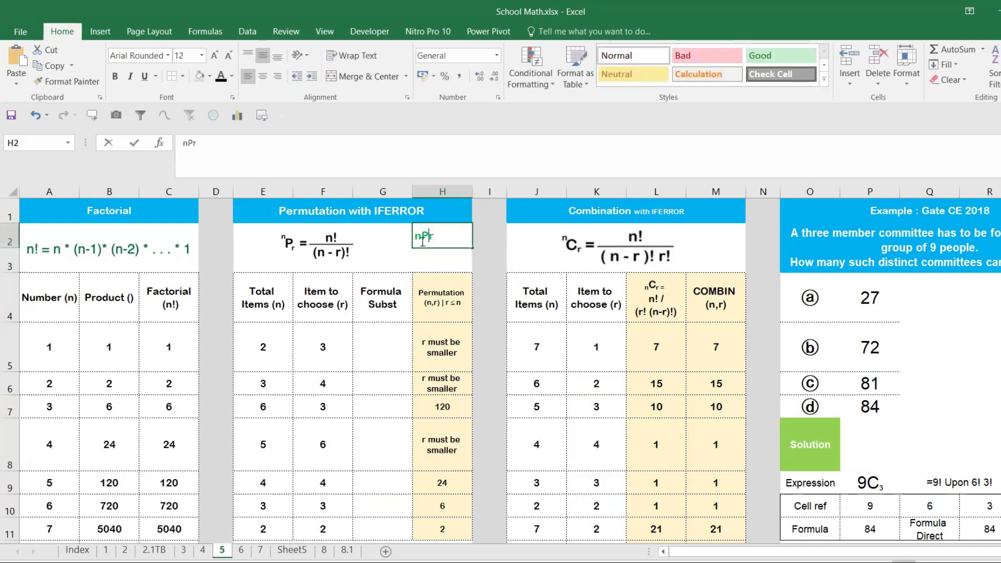
left_click_drag(421, 238, 410, 240)
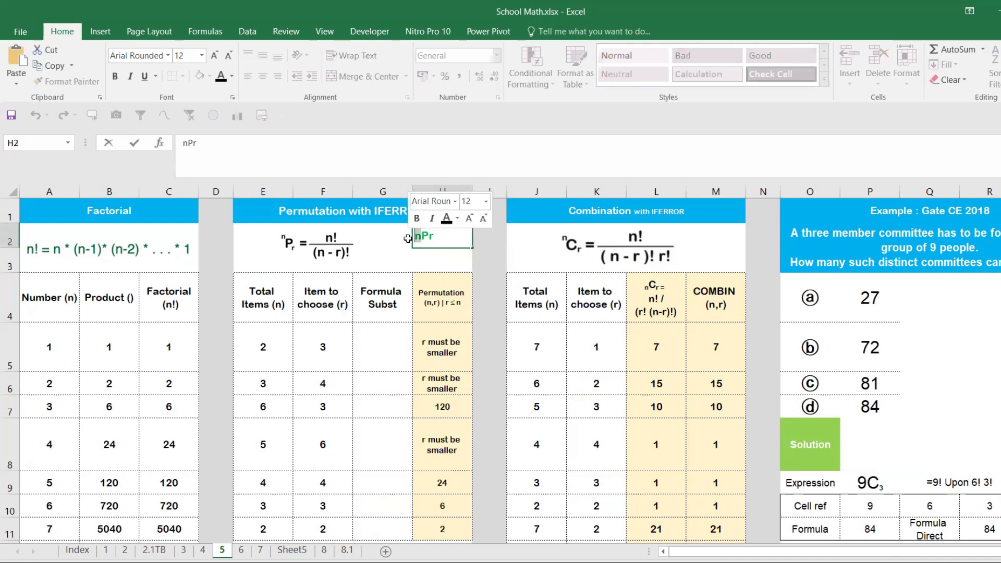
key("ctrl+1")
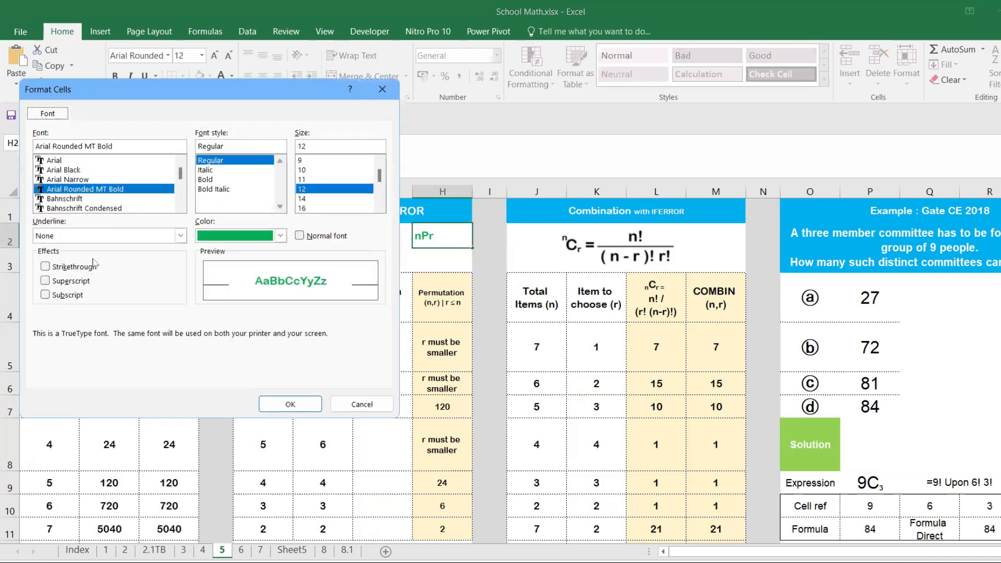
left_click(73, 280)
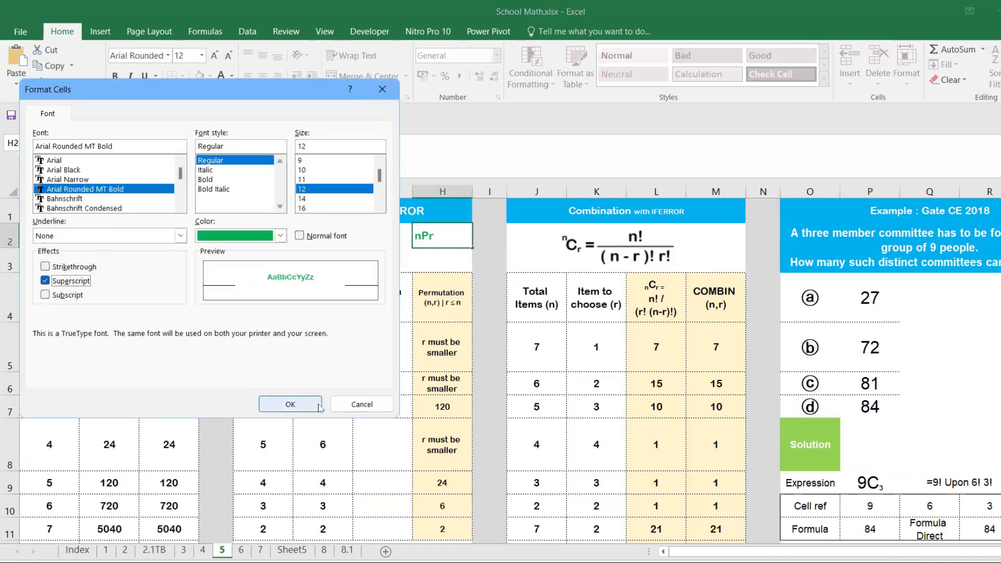
left_click(290, 404)
left_click(442, 265)
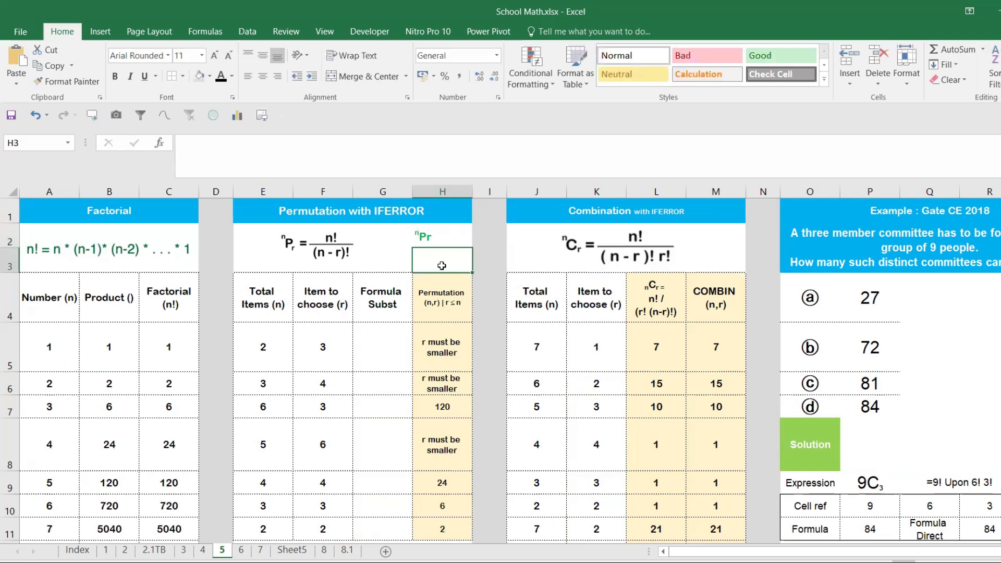
- Format the letter r of the nPr text in H2 as subscript
double_click(442, 240)
left_click_drag(435, 239, 427, 240)
key("ctrl+1")
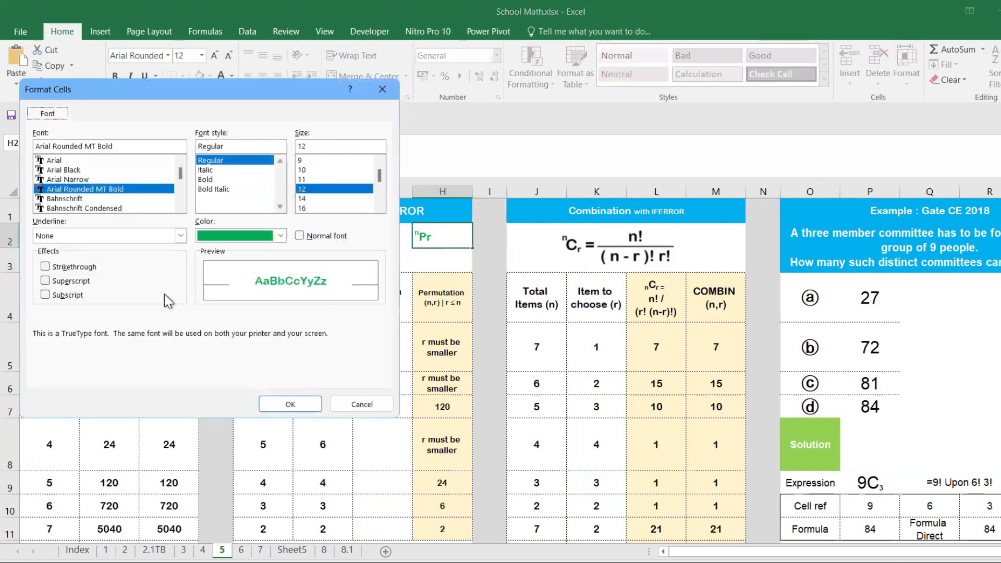
left_click(65, 295)
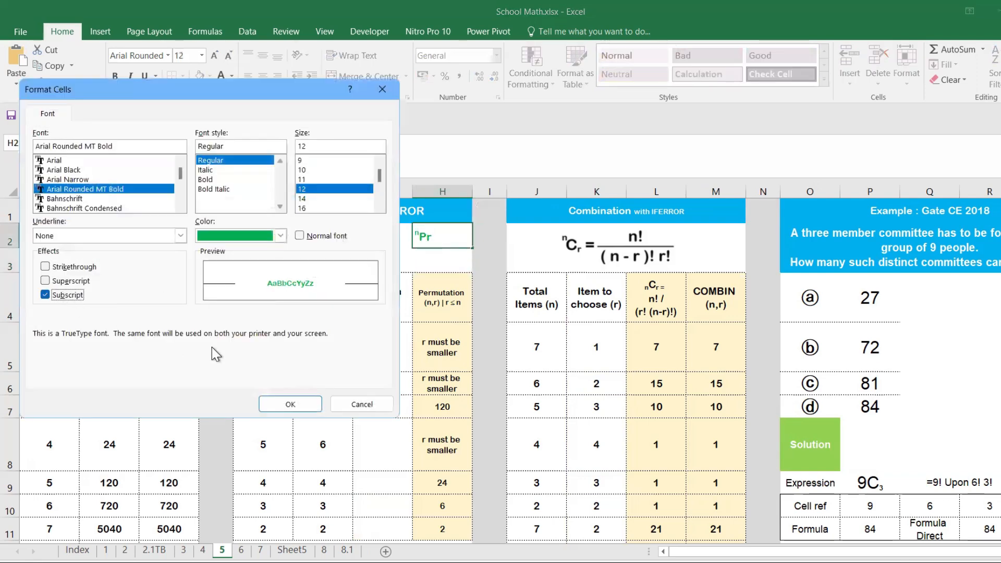
left_click(290, 404)
left_click(421, 336)
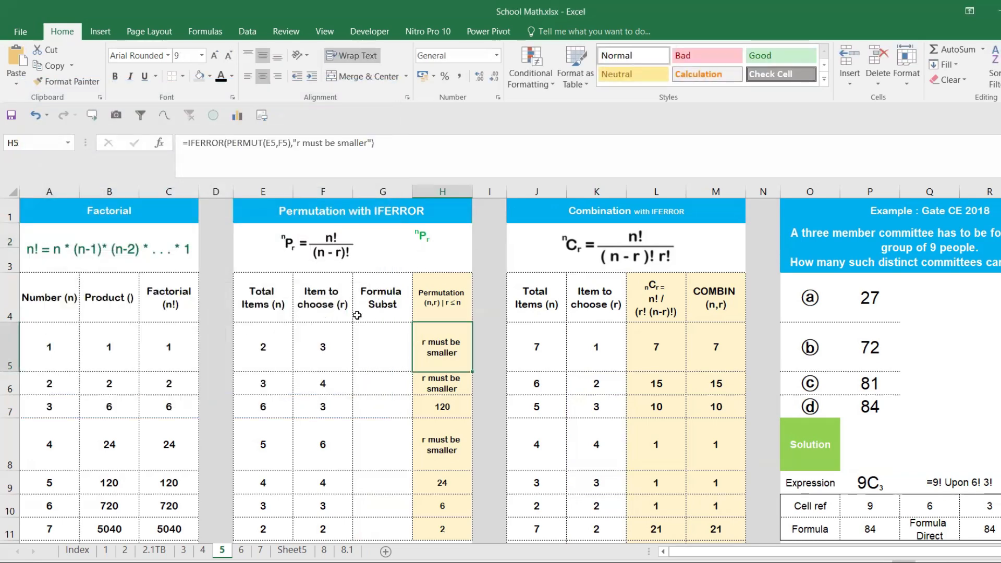
left_click(379, 351)
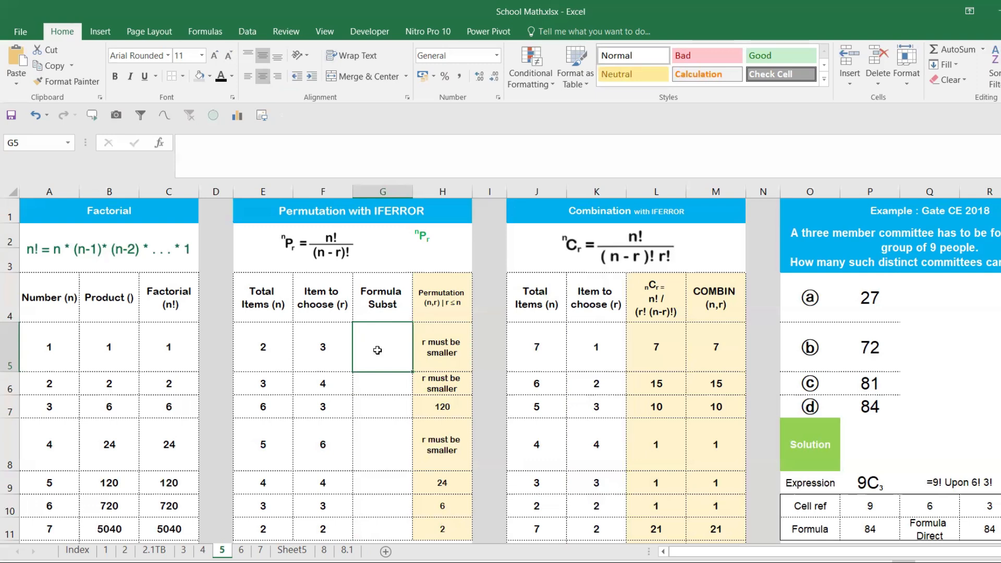
type("=")
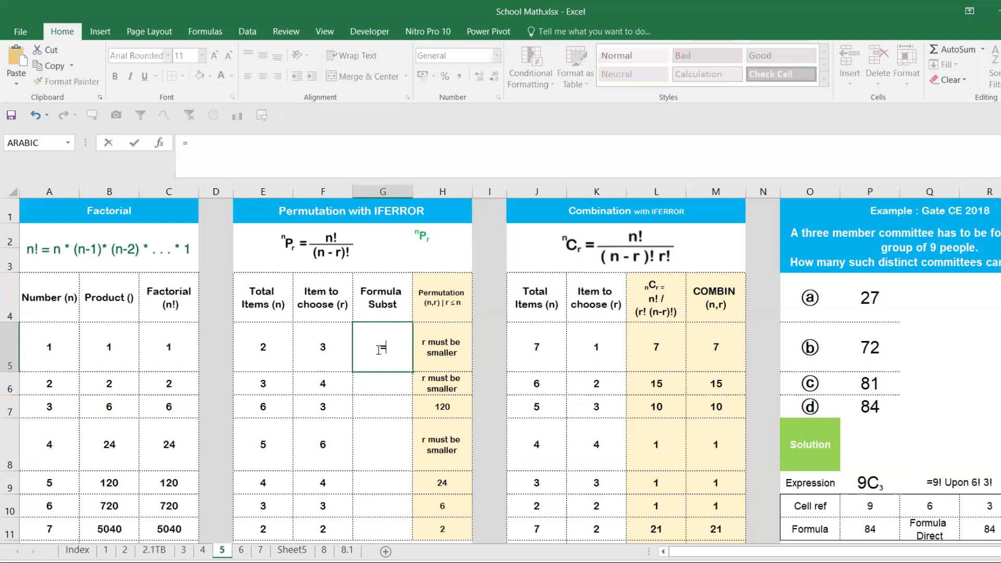
type("fa")
key("Tab")
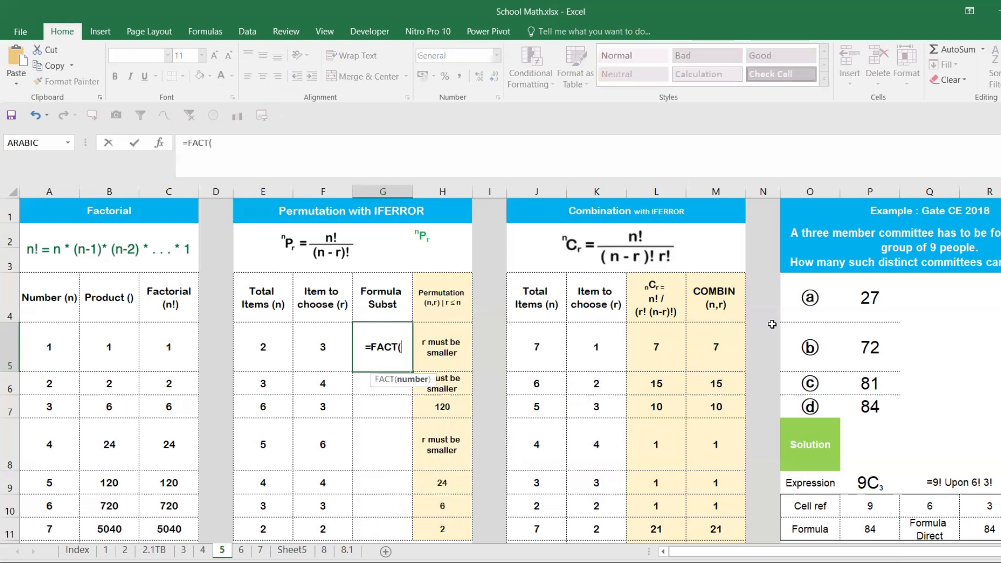
left_click(298, 352)
left_click(266, 350)
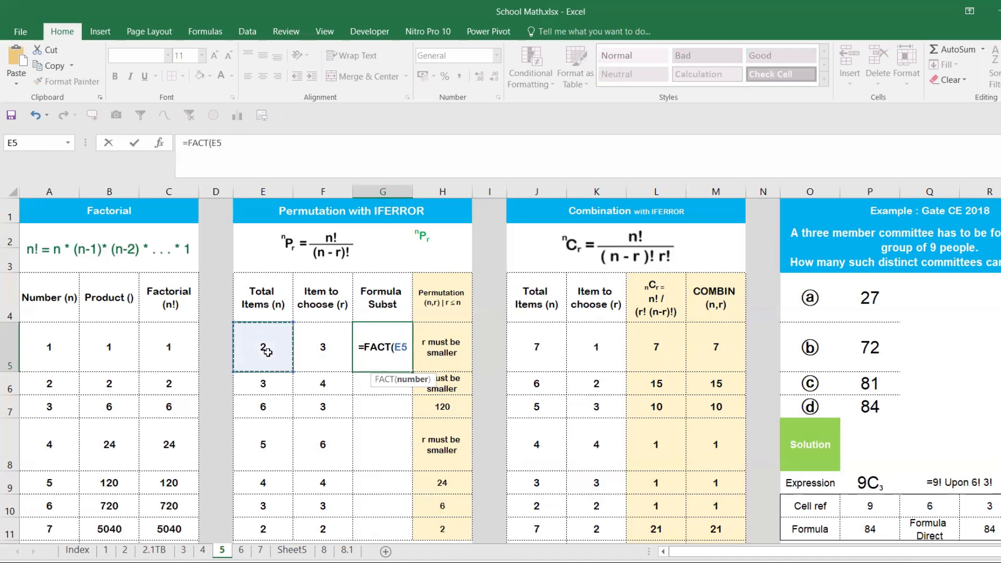
key("Escape")
- Set the Total Items (n) value to 4 in E5 and to 5 in E6
left_click(302, 353)
left_click(240, 346)
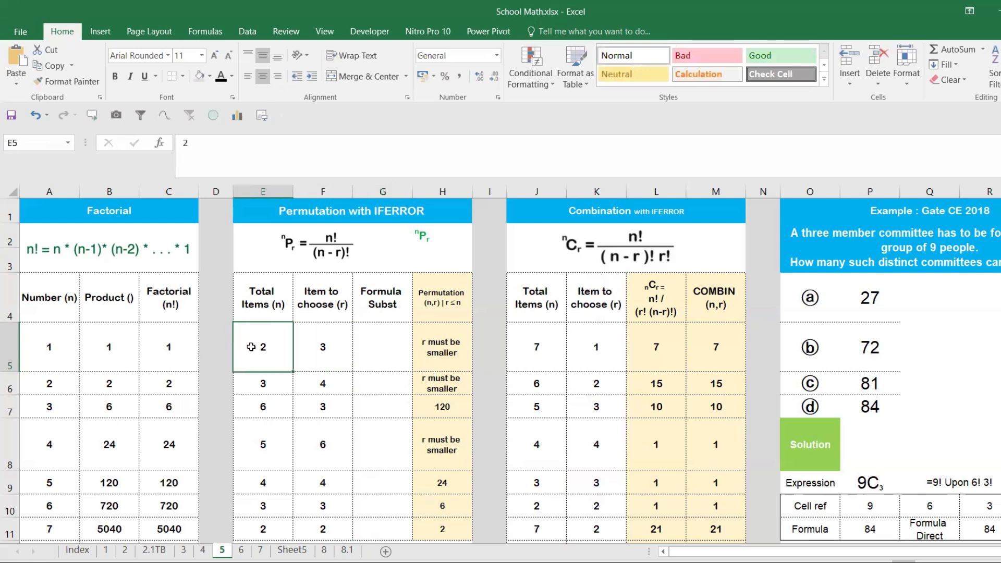
type("4")
left_click(322, 348)
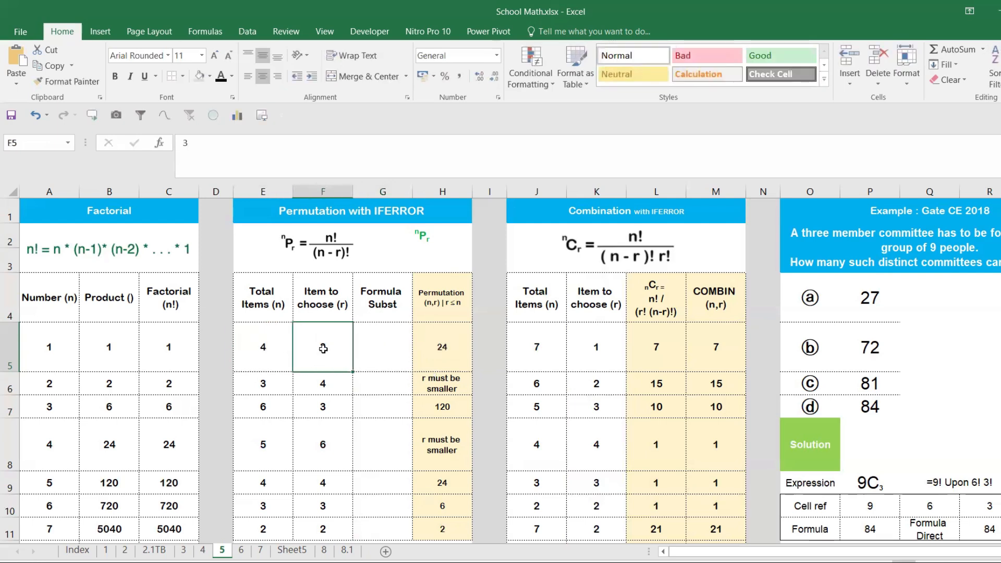
double_click(324, 349)
key("Return")
left_click(261, 382)
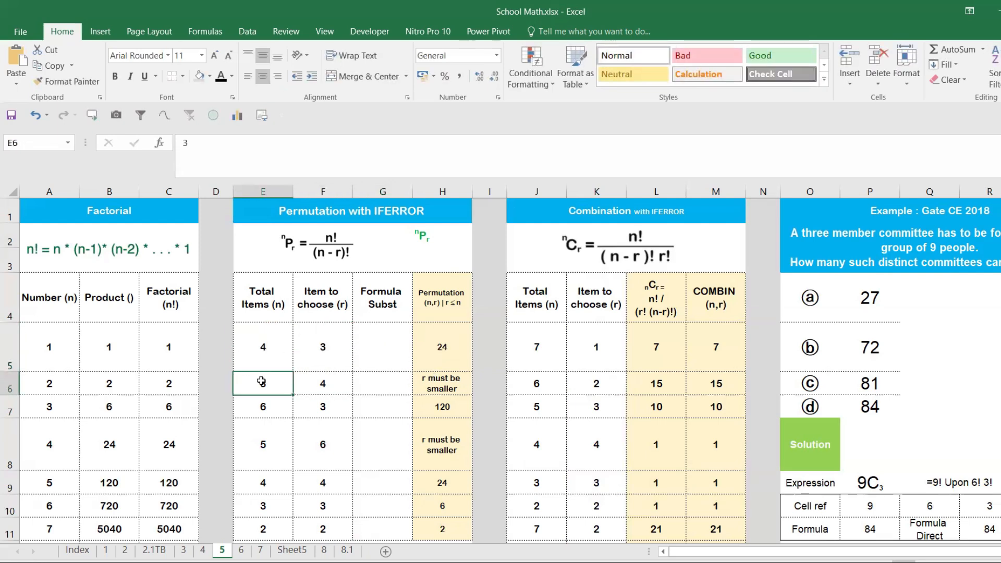
type("5")
left_click(328, 382)
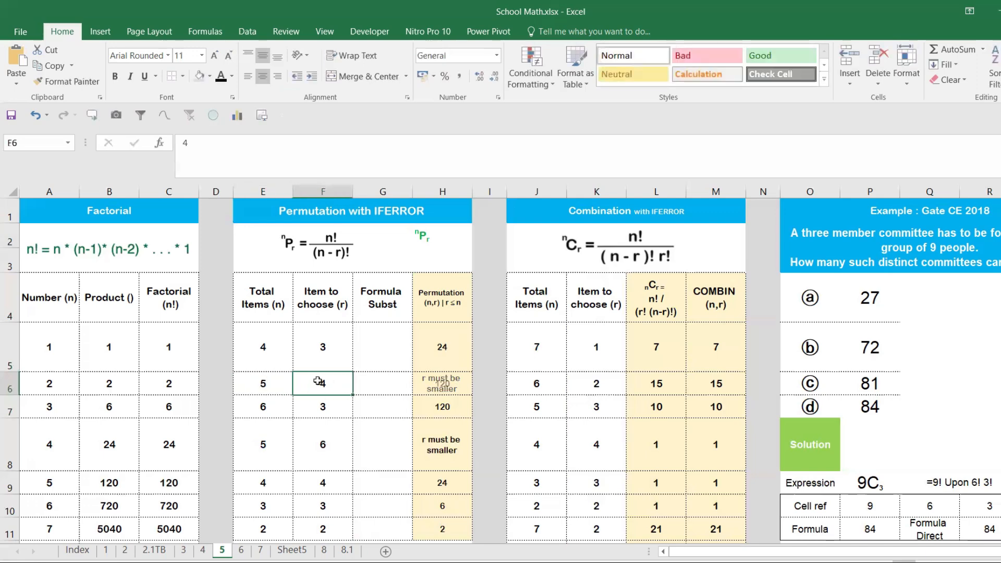
- Start the Formula Subst formula in G5 with the n! numerator and an opened denominator, =FACT(E5)/(
left_click(376, 354)
type("=")
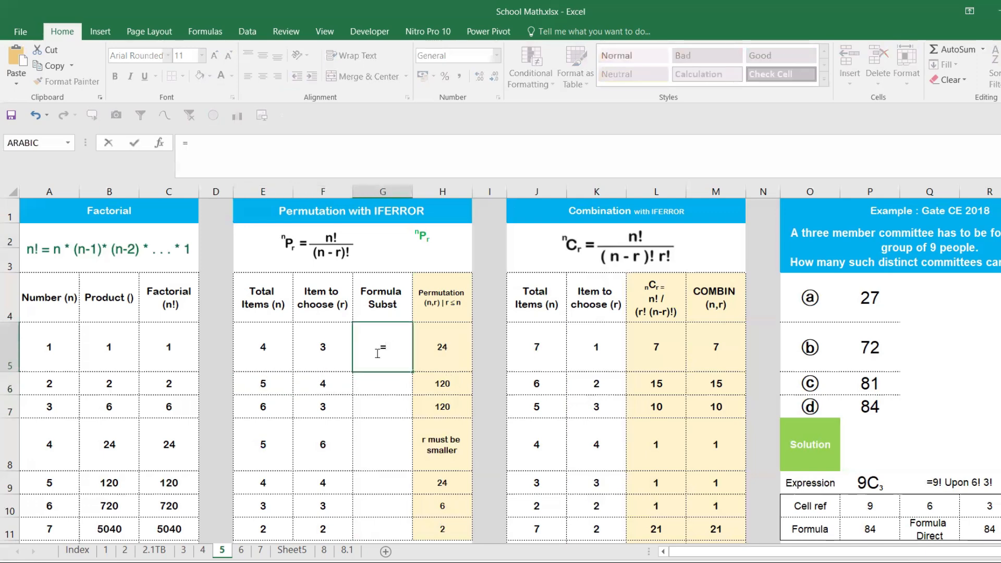
type("fa")
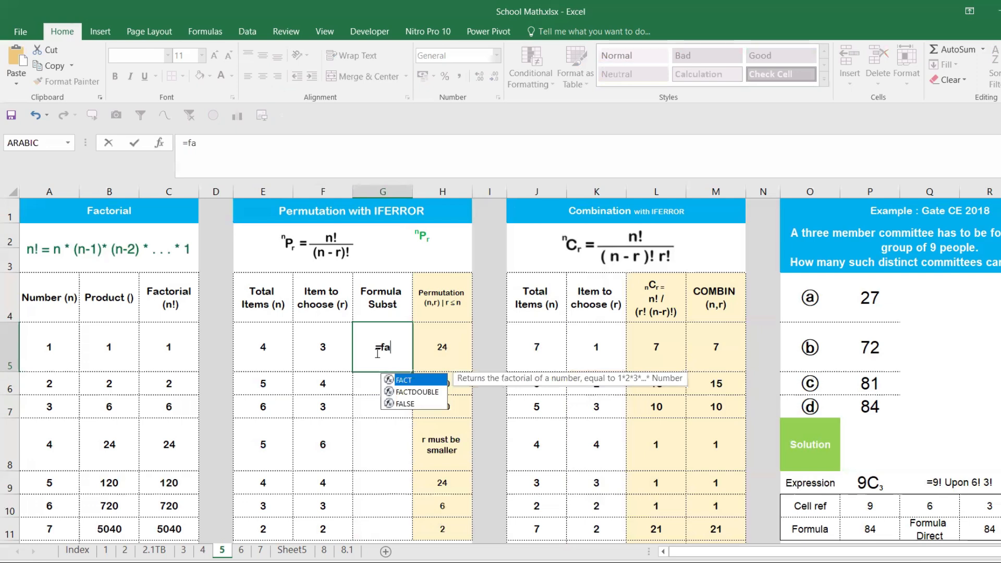
key("Tab")
left_click(269, 352)
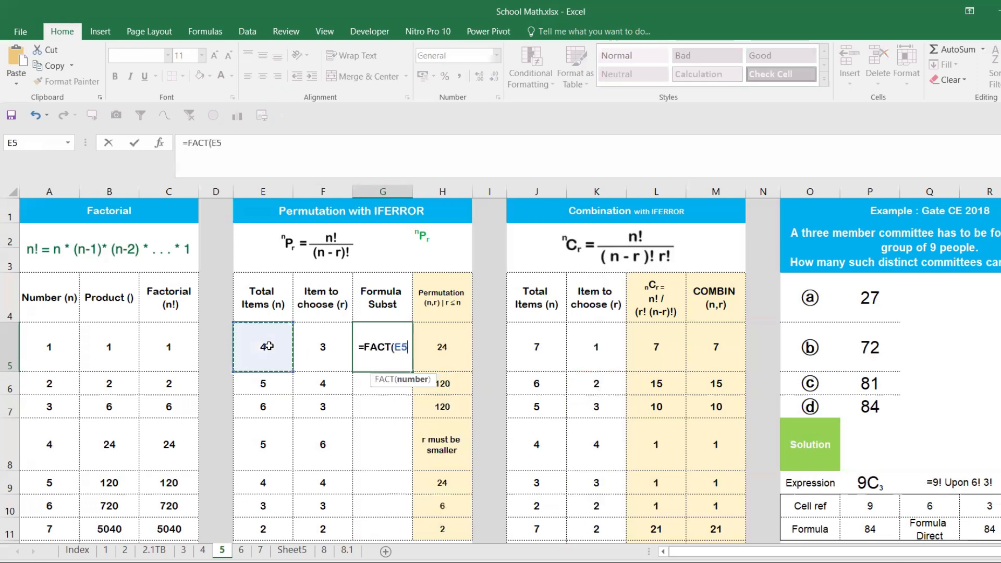
type(")/(")
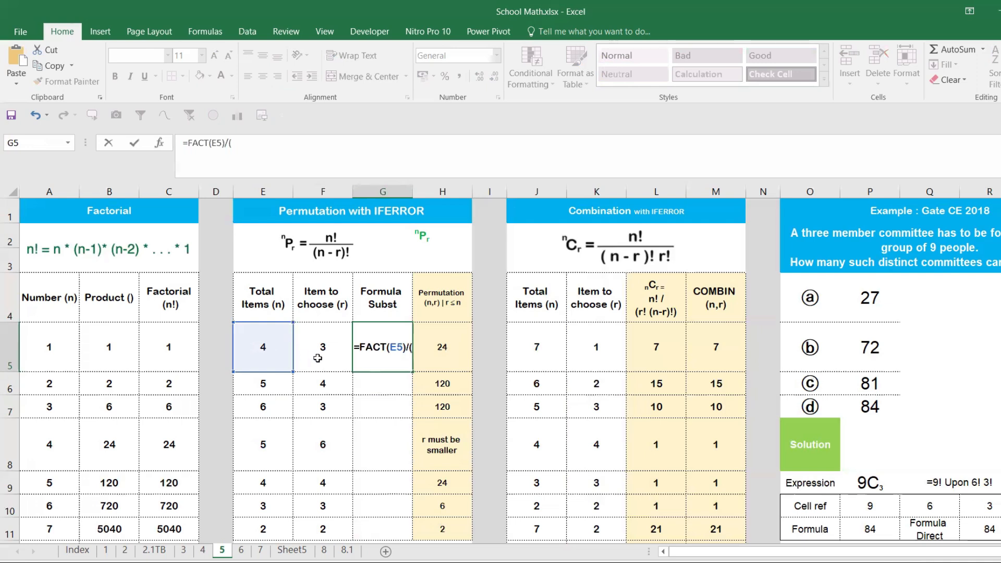
- Complete the permutation formula in G5 with the (n-r)! denominator, as =FACT(E5)/(FACT(E5-F5))
left_click(275, 352)
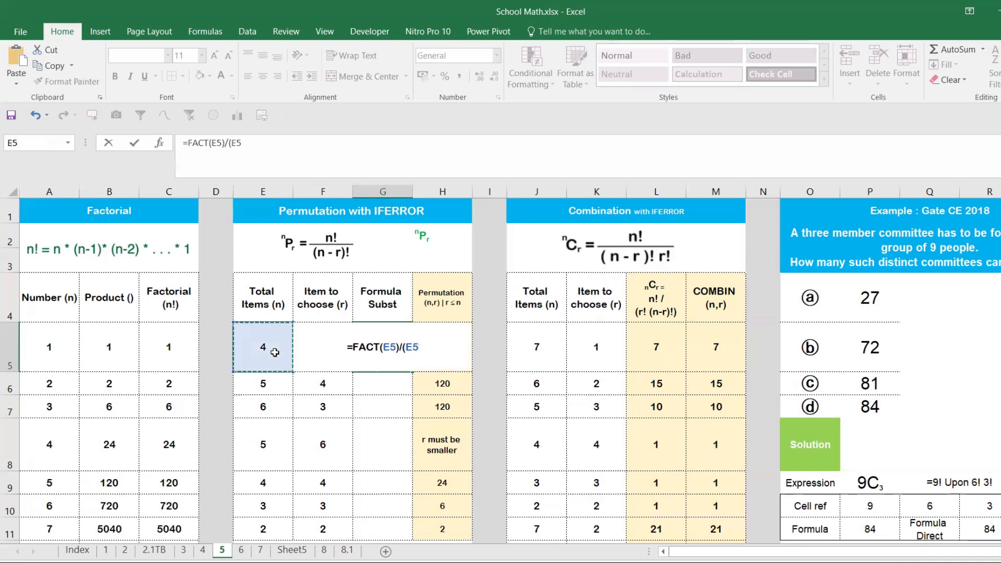
key("BackSpace")
key("BackSpace")
type("fac")
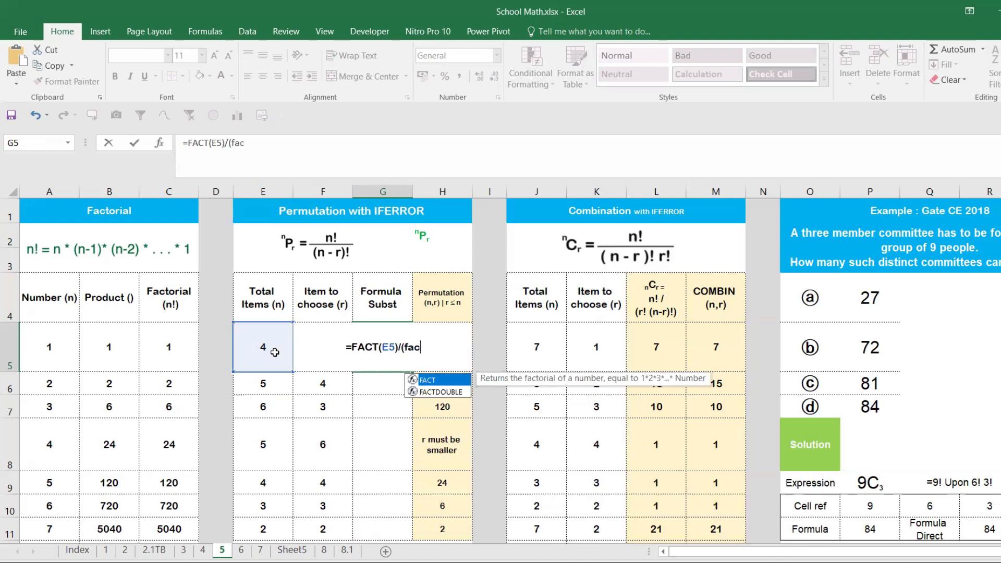
key("Tab")
left_click(275, 353)
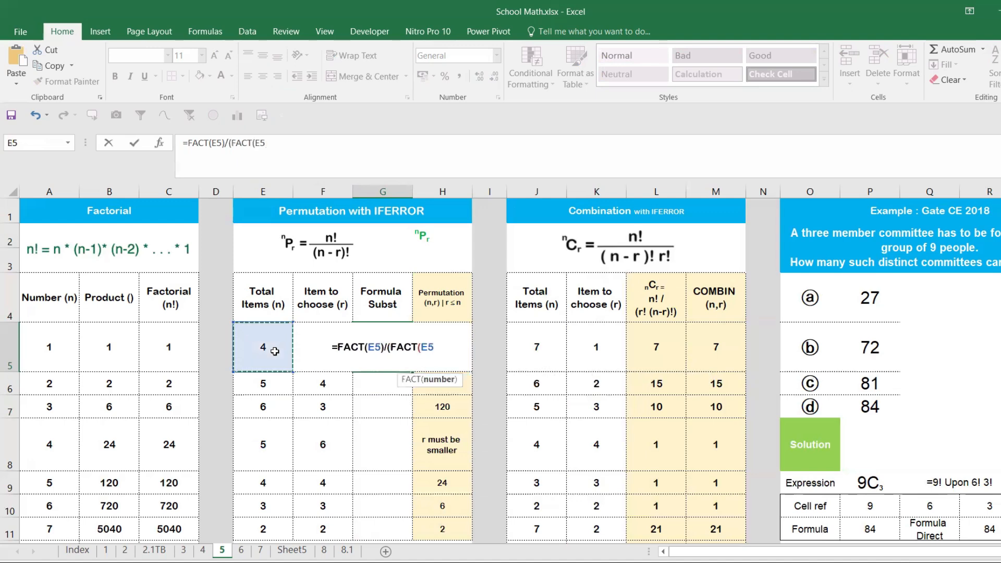
type("-")
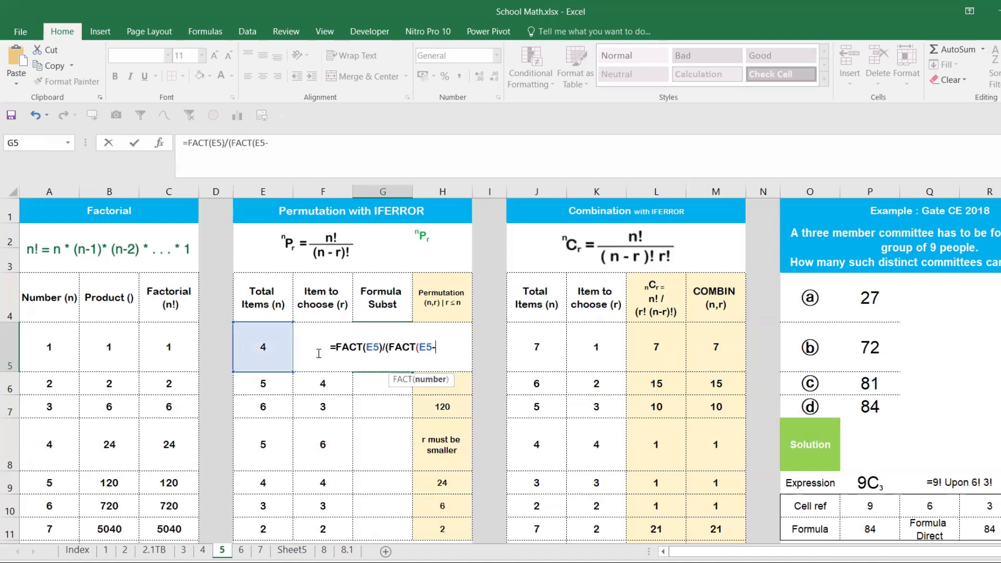
left_click(316, 381)
key("Up")
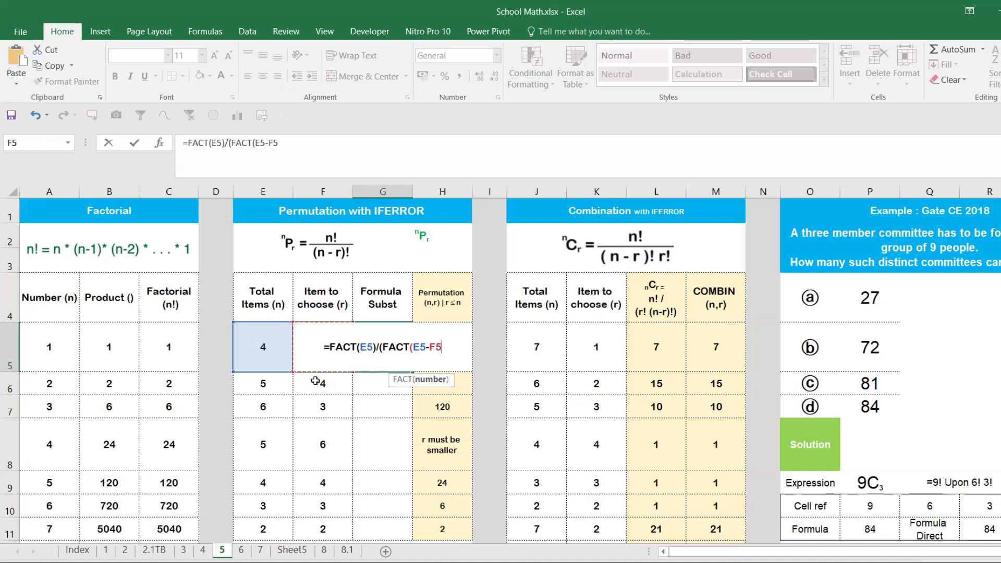
type(")")
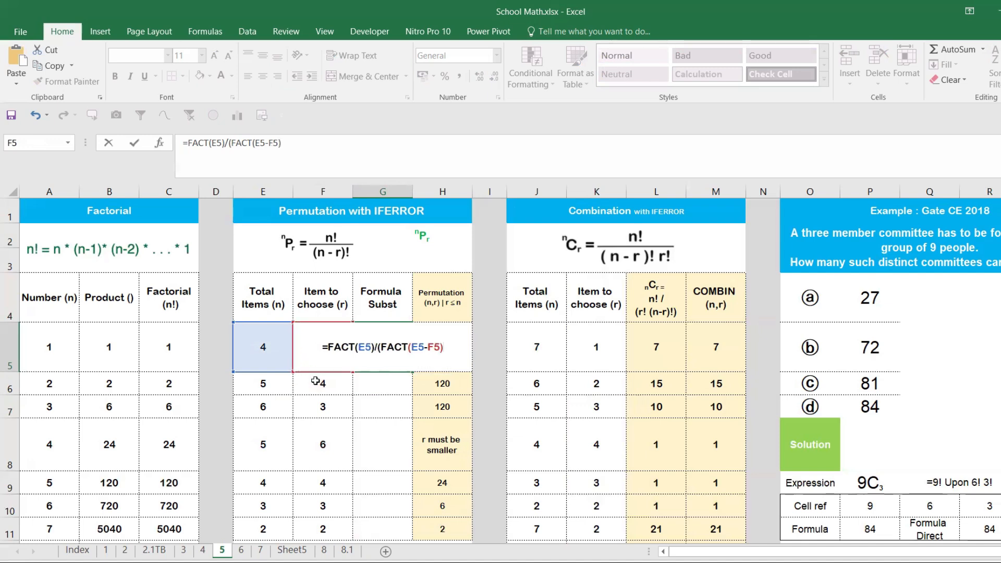
type(")")
key("Return")
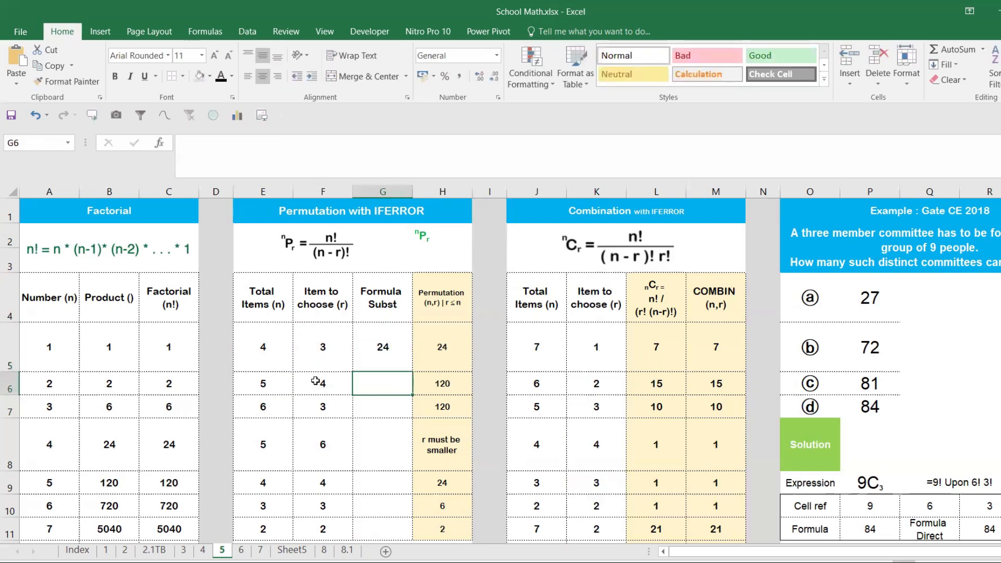
- Fill the G5 permutation formula down to G11 and select G8 to inspect its copy
left_click(396, 362)
double_click(412, 371)
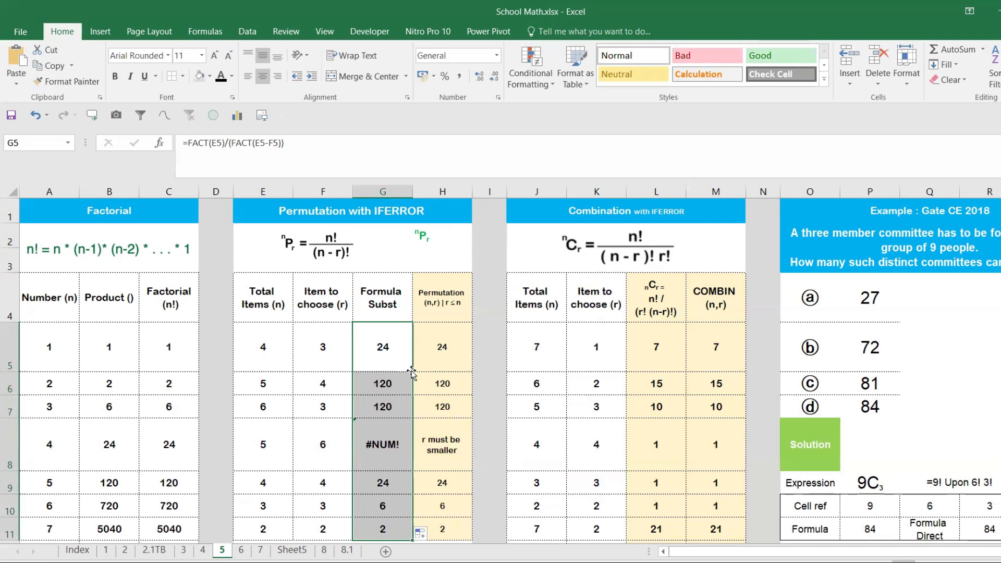
left_click(376, 451)
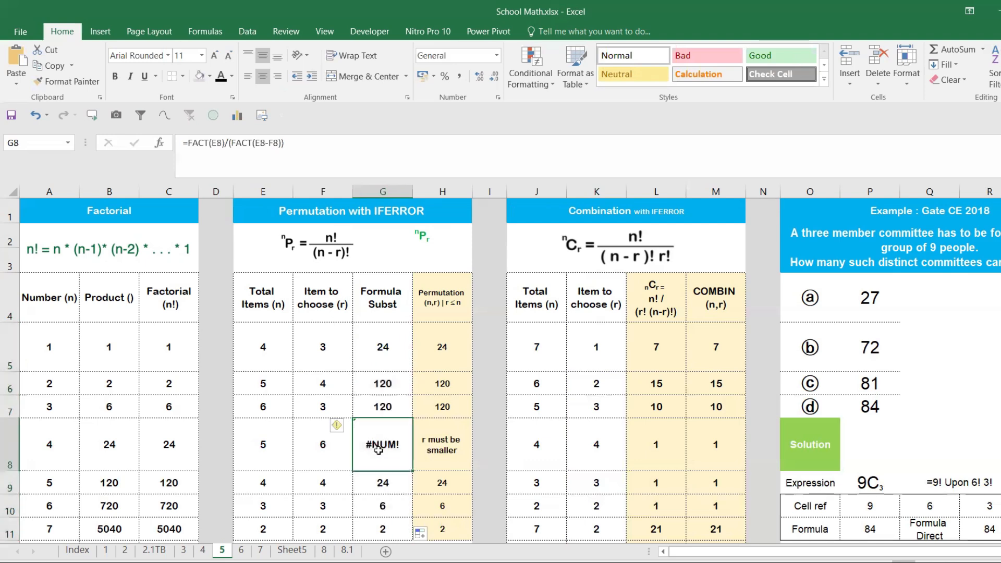
- Test row 8 with an Item to choose (r) value of 5 in F8 and restore it to 6
left_click(326, 448)
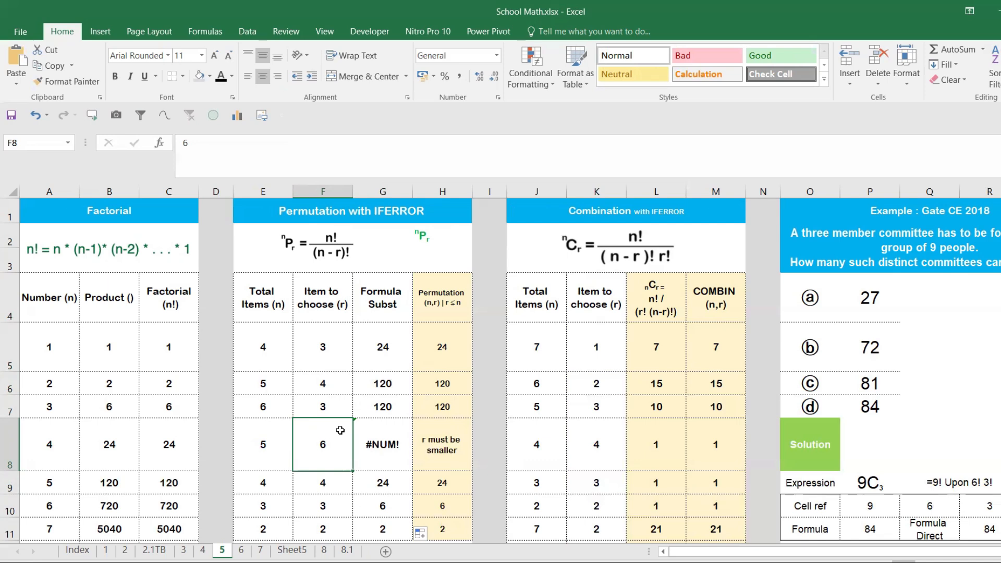
type("5")
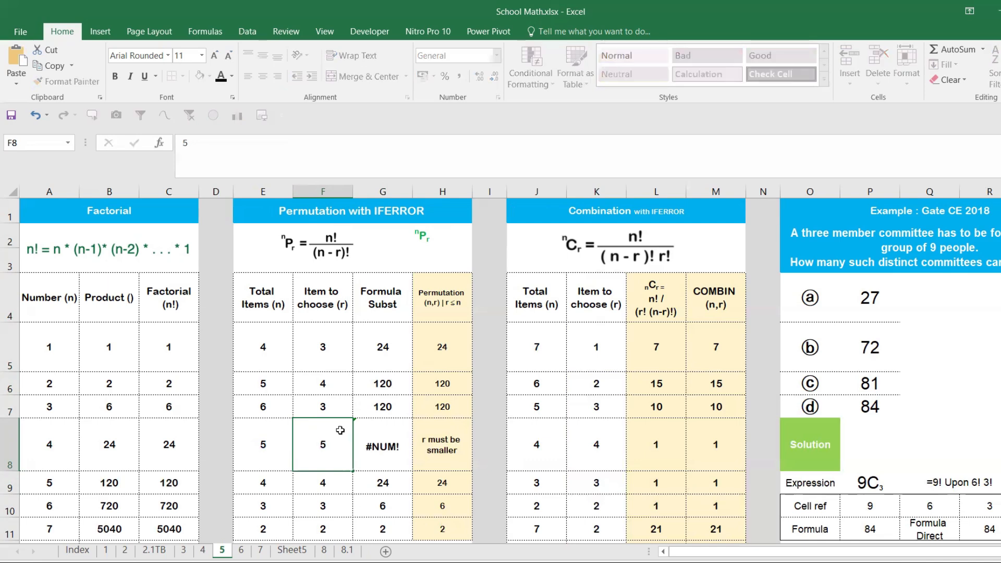
key("Return")
left_click(338, 430)
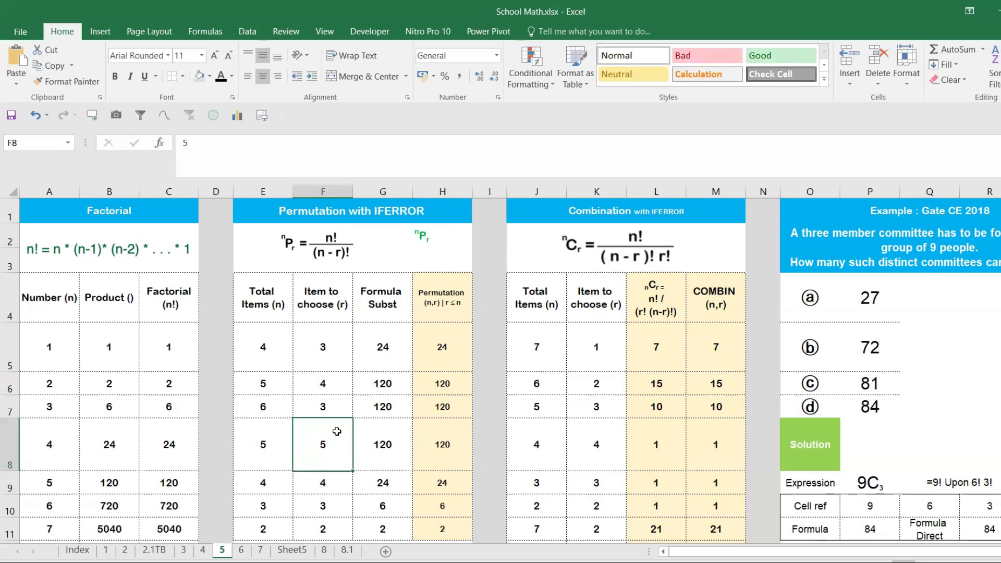
type("6")
key("Return")
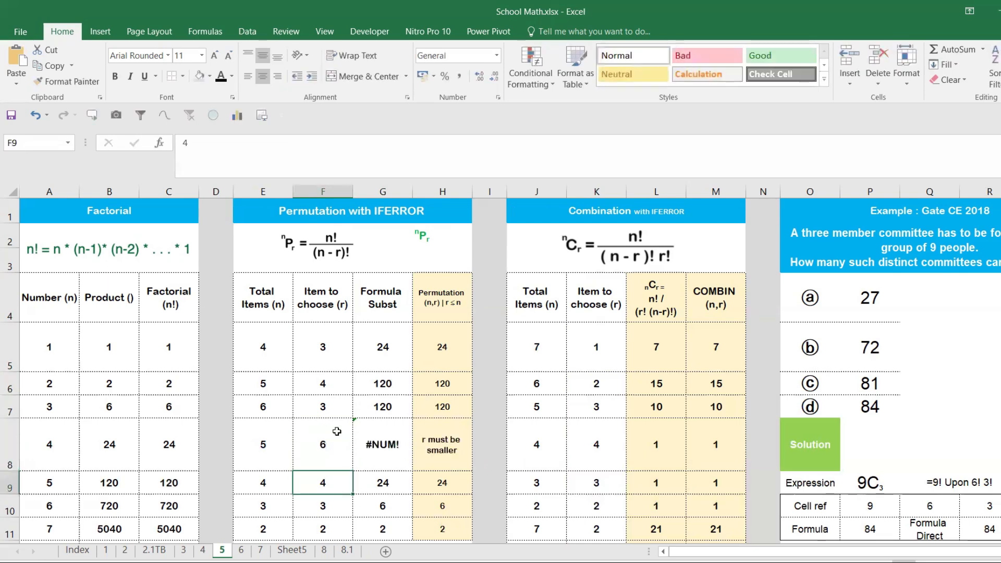
- Wrap the G5 formula in IFERROR with an empty text as fallback, as =IFERROR(FACT(E5)/(FACT(E5-F5)),"")
left_click(374, 434)
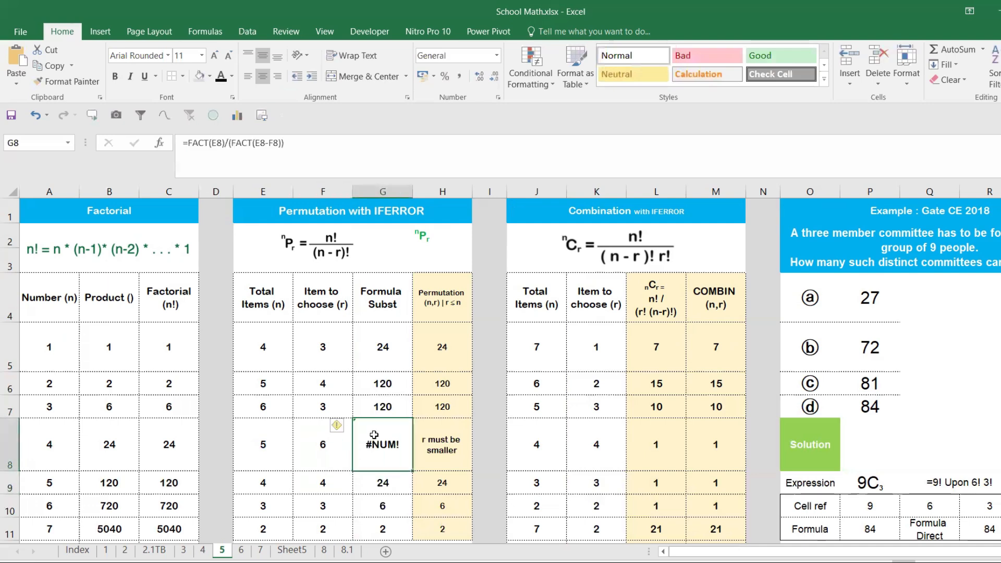
left_click(380, 344)
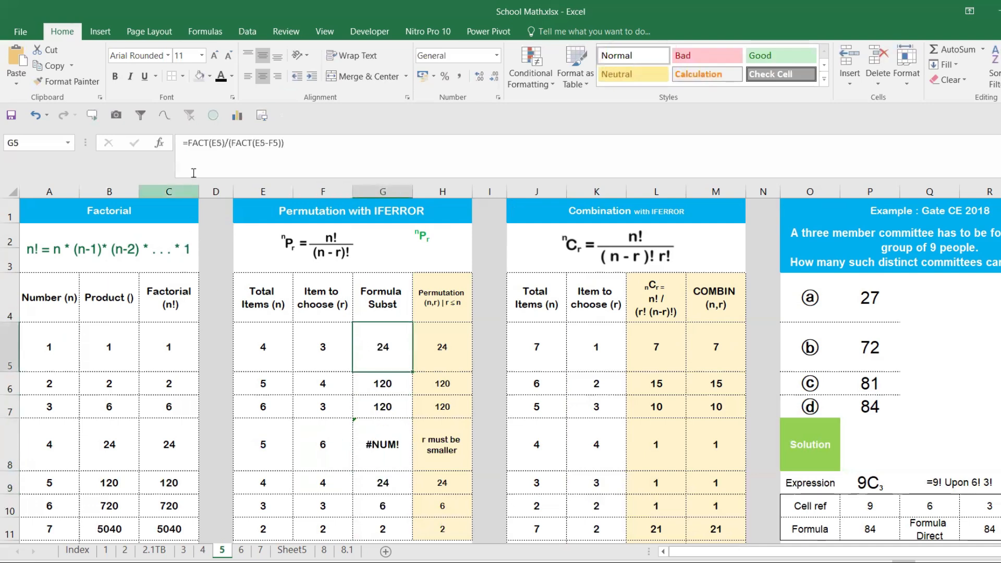
left_click(195, 146)
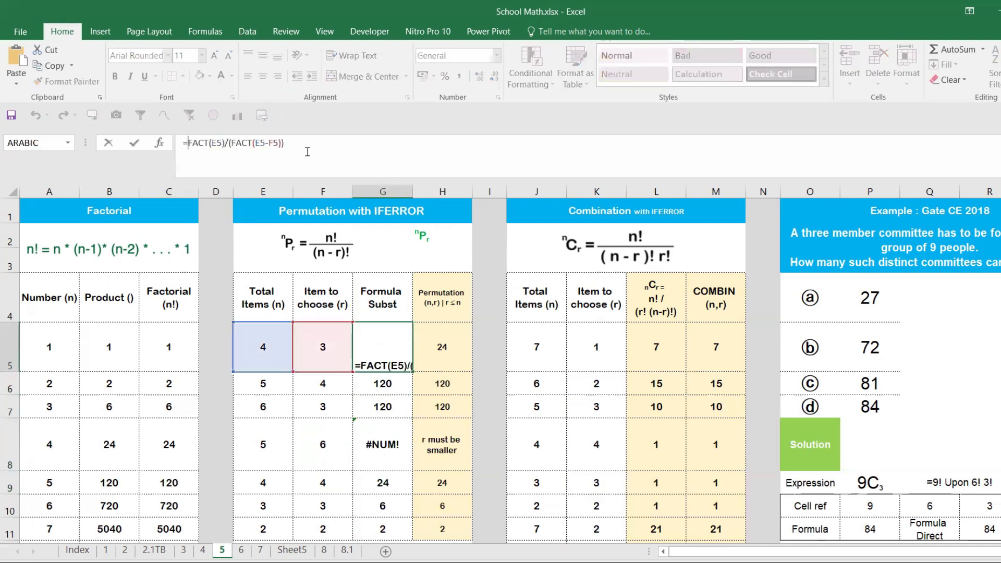
type("if")
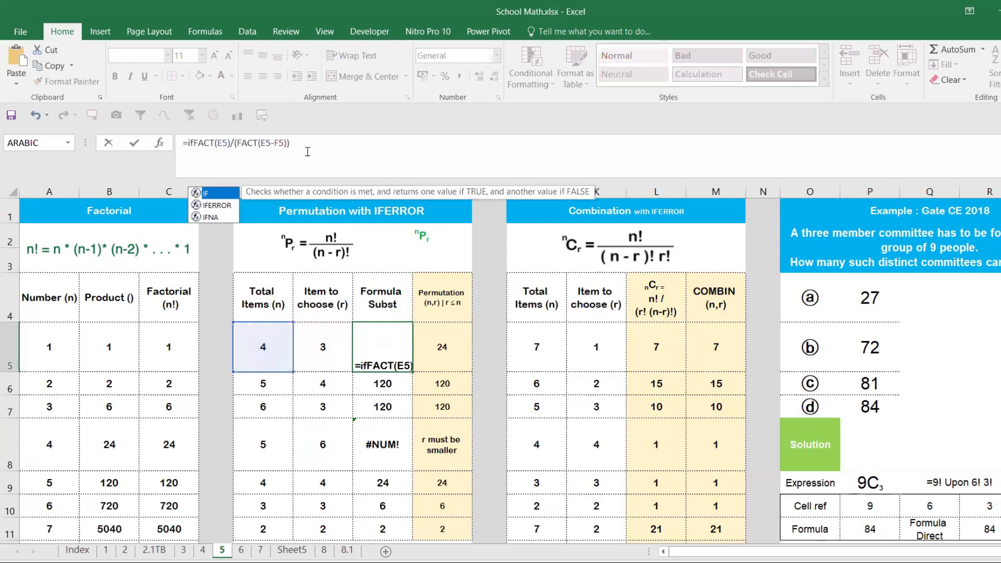
left_click(227, 201)
double_click(227, 201)
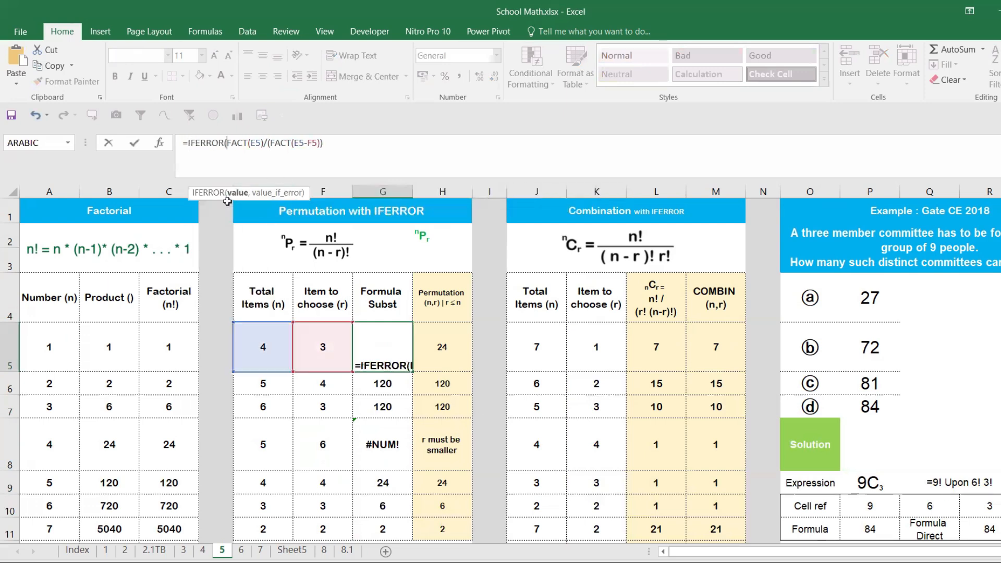
left_click(354, 146)
type(",")
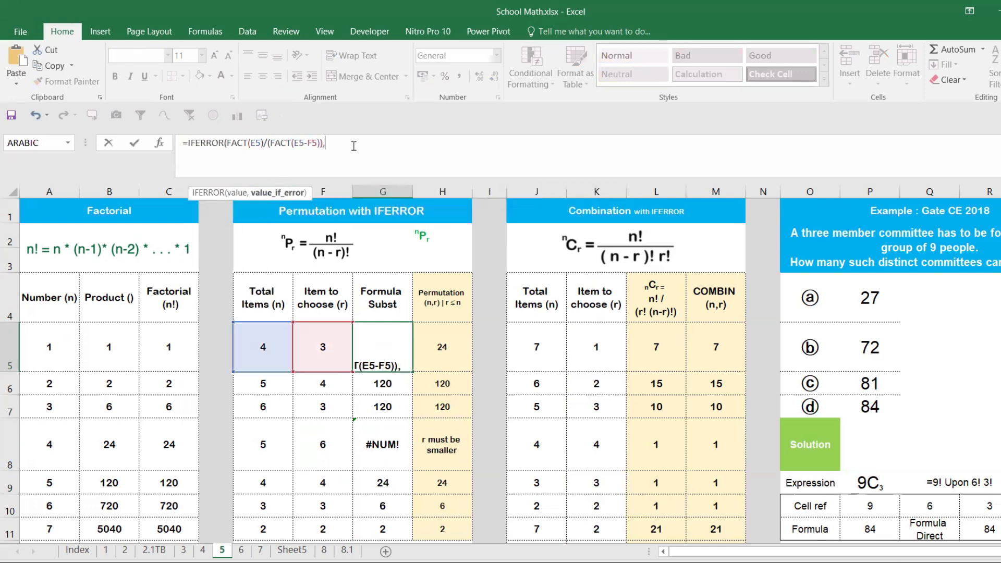
type("\"\"")
type(")")
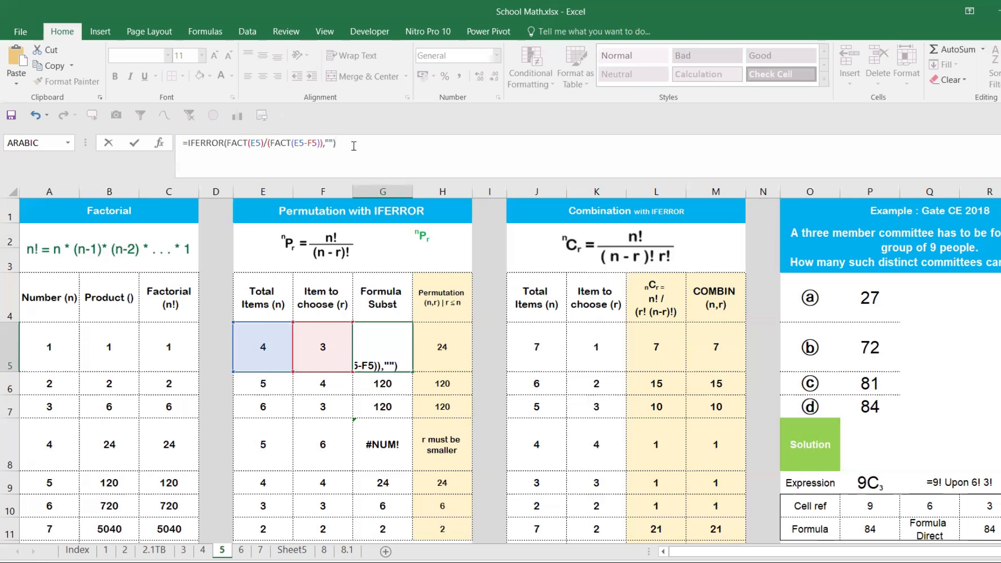
key("Return")
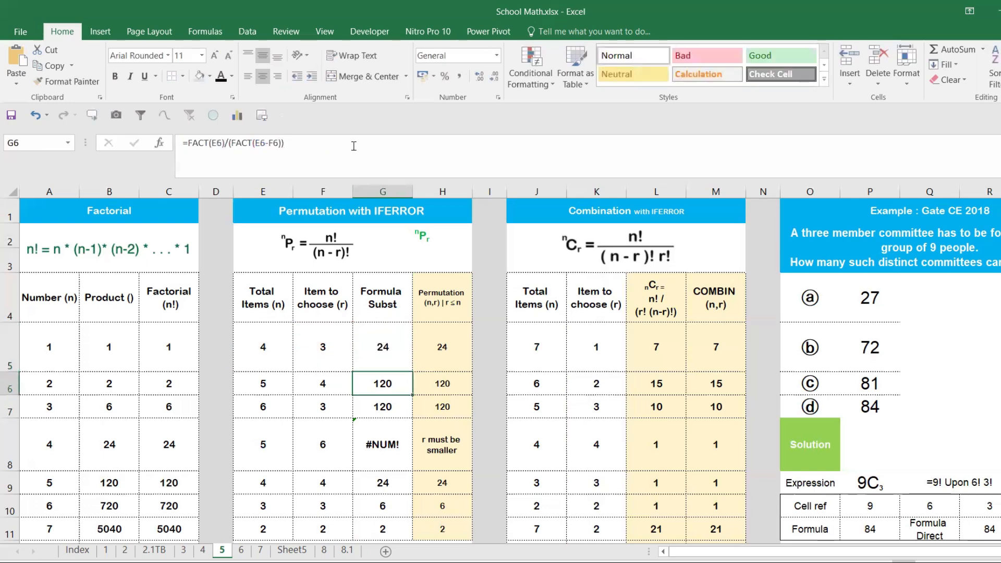
- Fill the IFERROR formula from G5 down to G11 and check the copy in G8
left_click(390, 345)
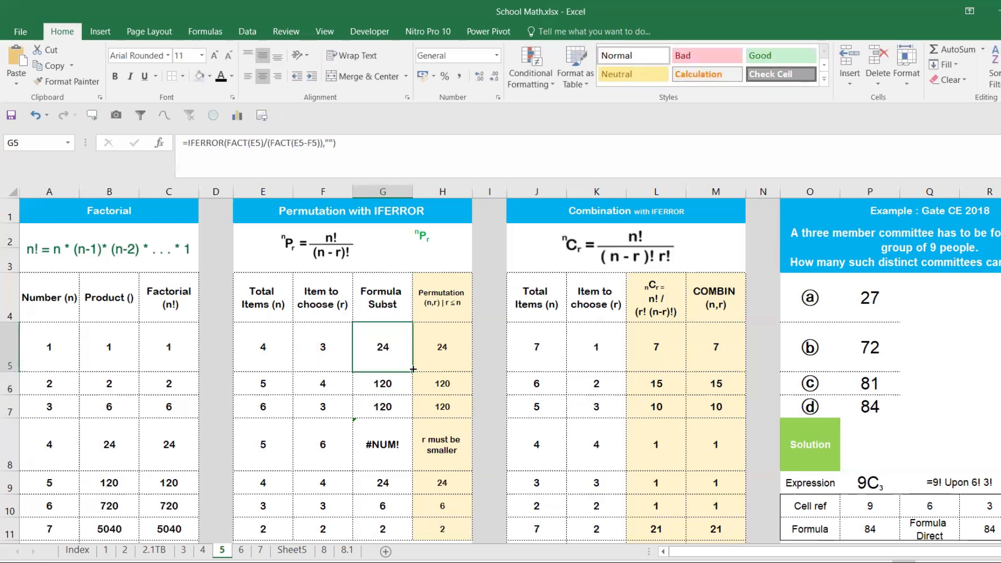
left_click_drag(413, 369, 403, 458)
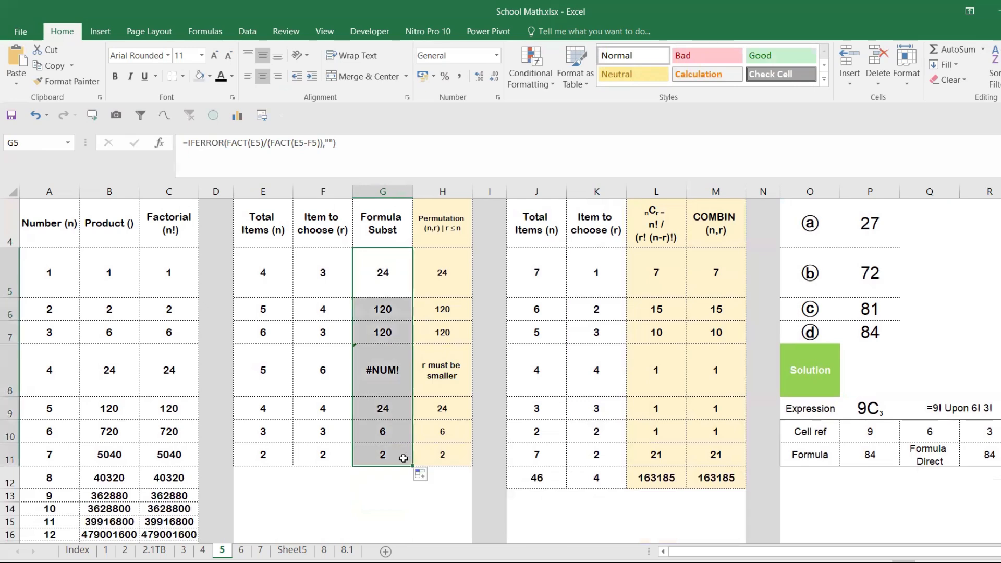
scroll(384, 361, "up", 1)
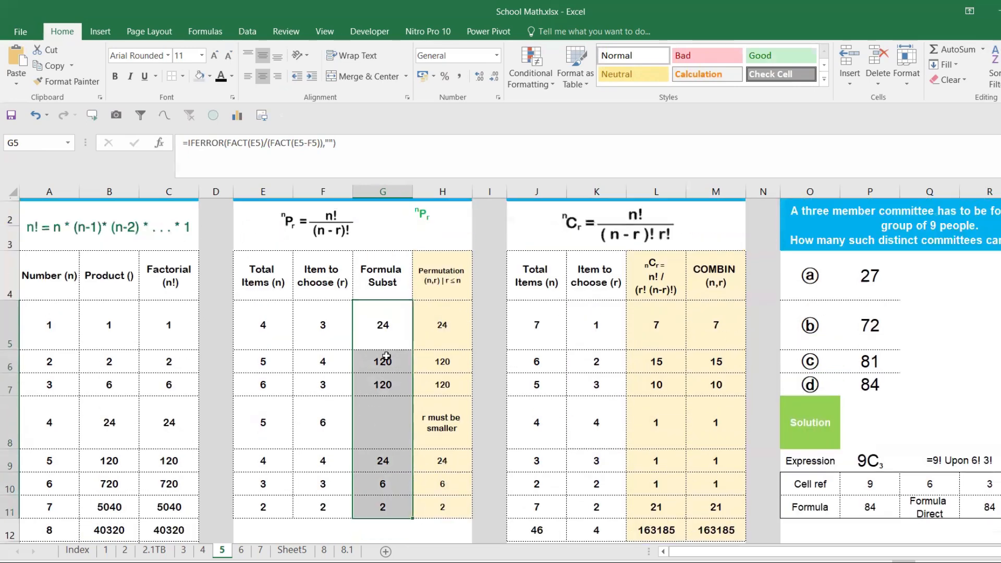
left_click(380, 457)
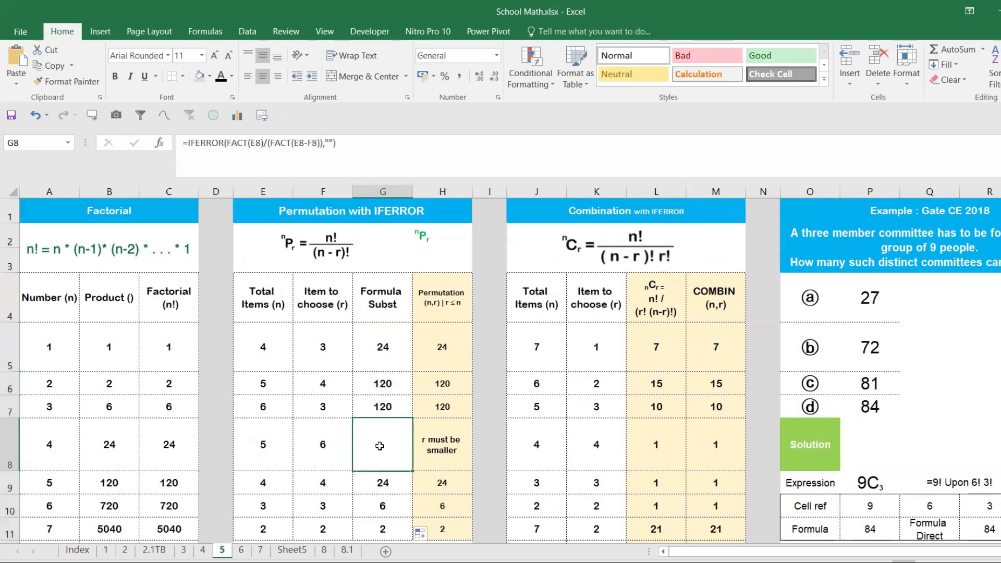
- Set the IFERROR fallback text in G5 to "r must be smaller -please check" and fill the formula down to G11
left_click(381, 349)
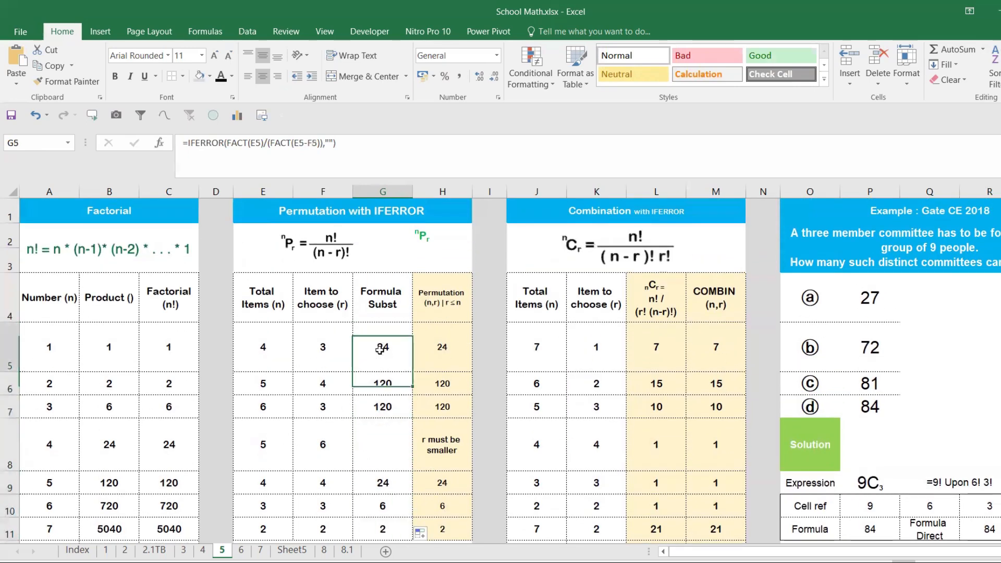
left_click(330, 144)
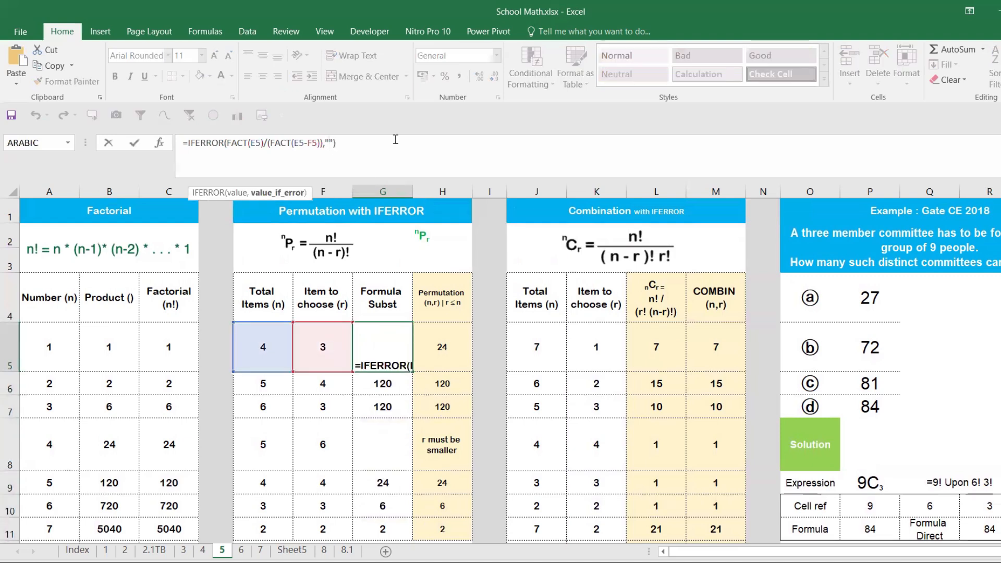
type("r ")
type("must be ")
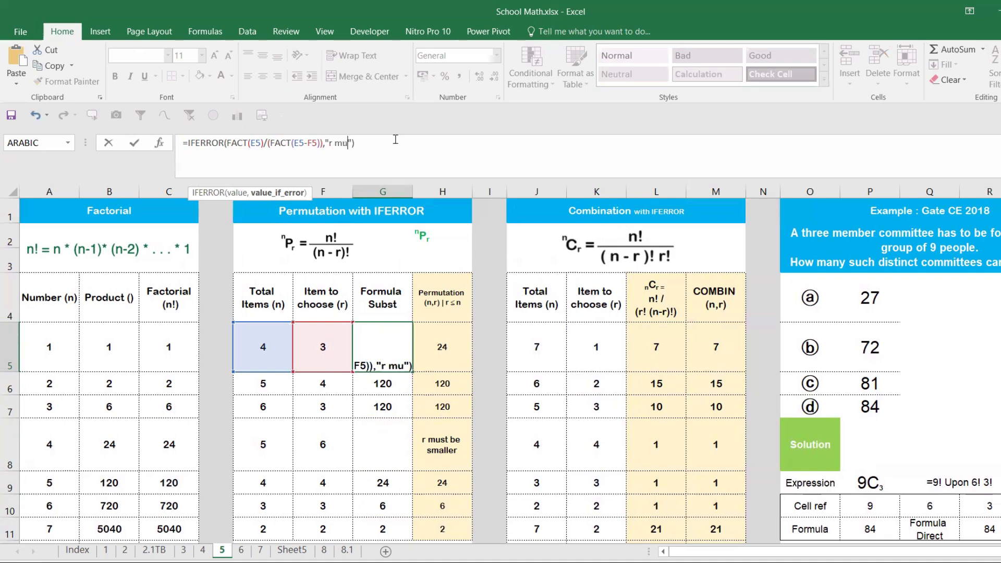
type("smaller ")
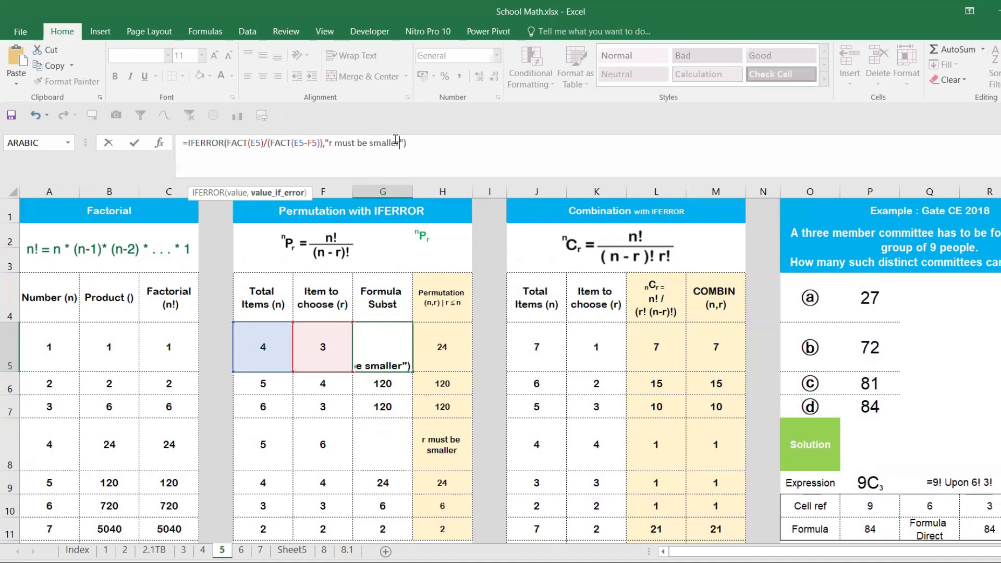
type("-please che")
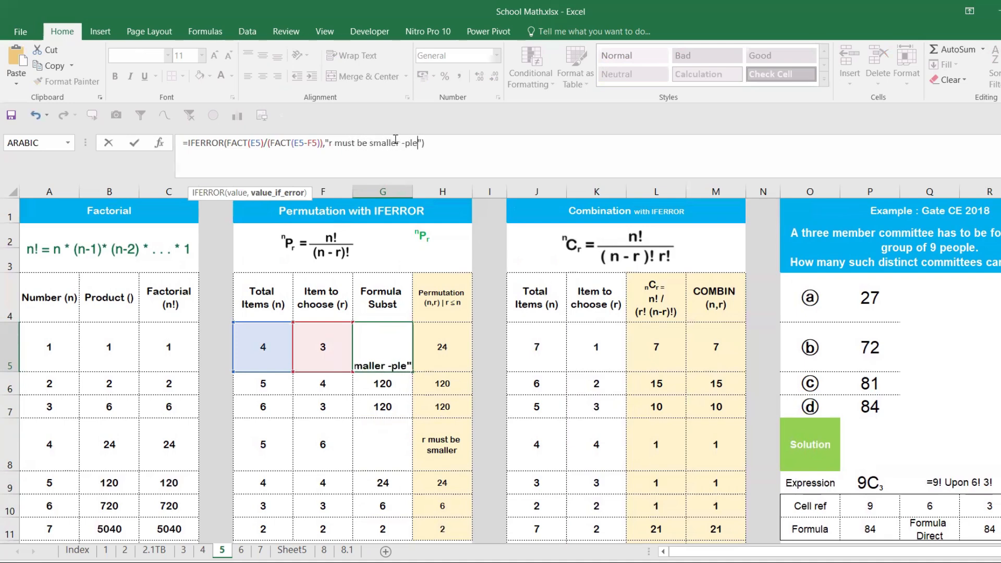
type("ck")
left_click(385, 346)
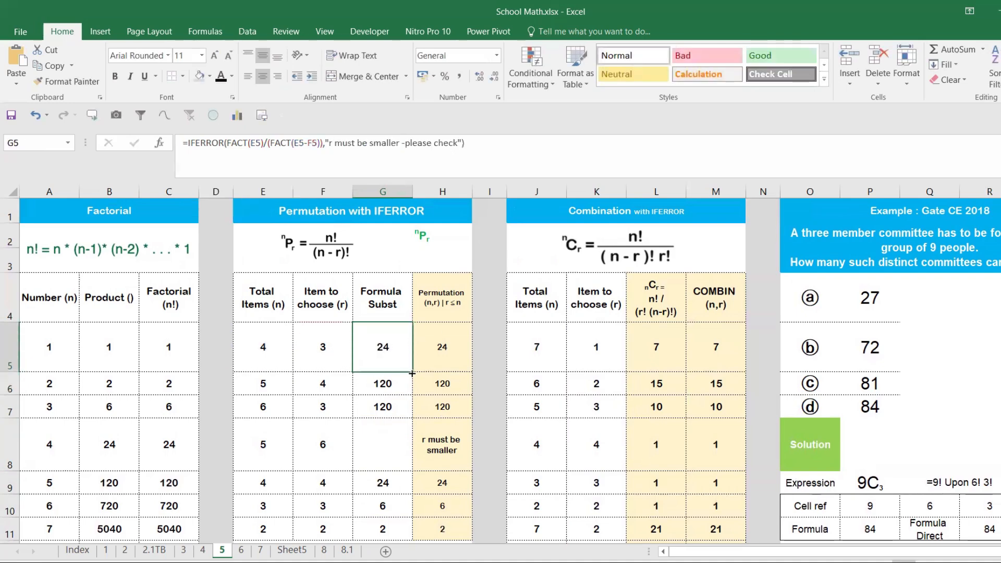
left_click_drag(412, 373, 396, 483)
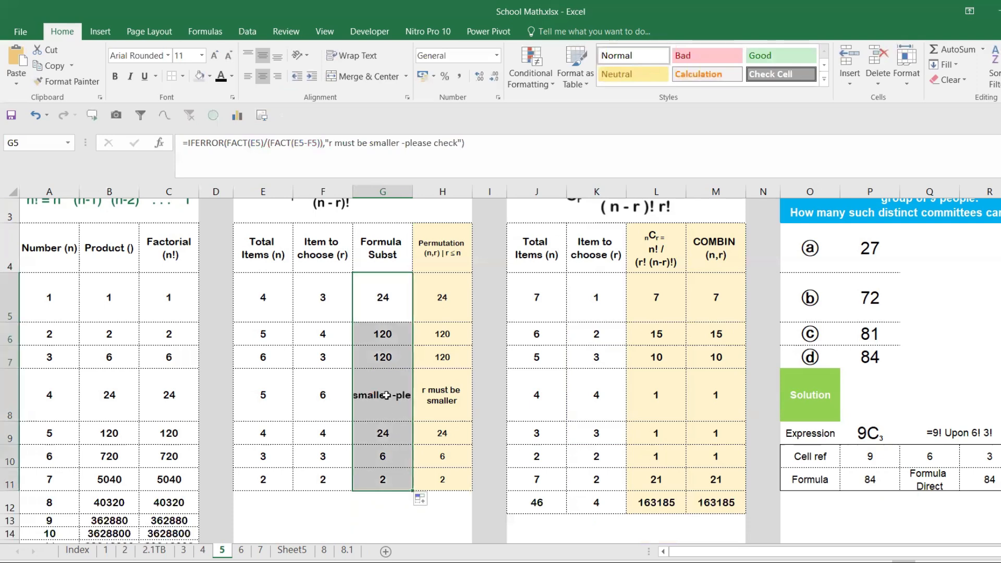
- Wrap the text in G8 so the whole error message fits, and set its font colour to red
left_click(386, 395)
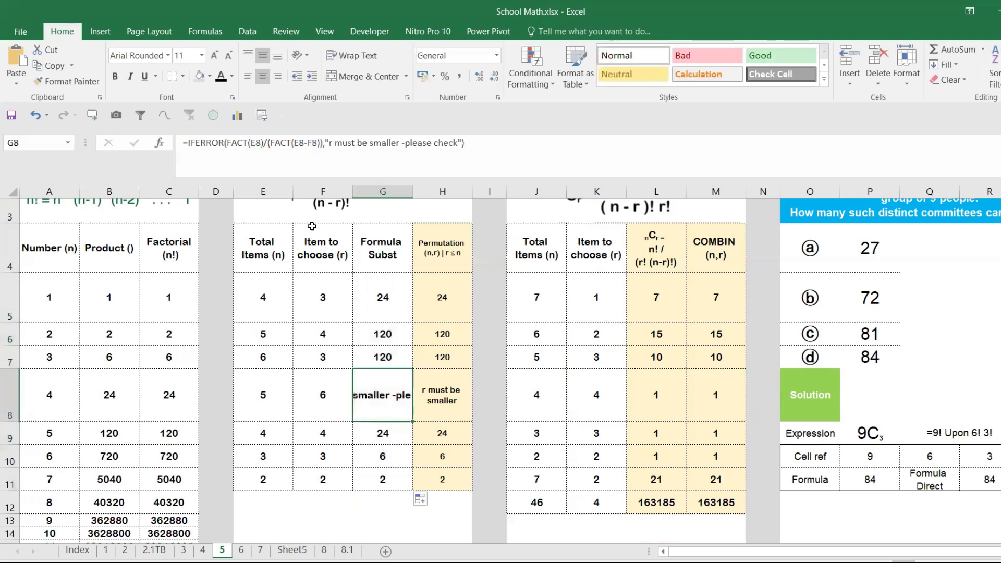
left_click(355, 62)
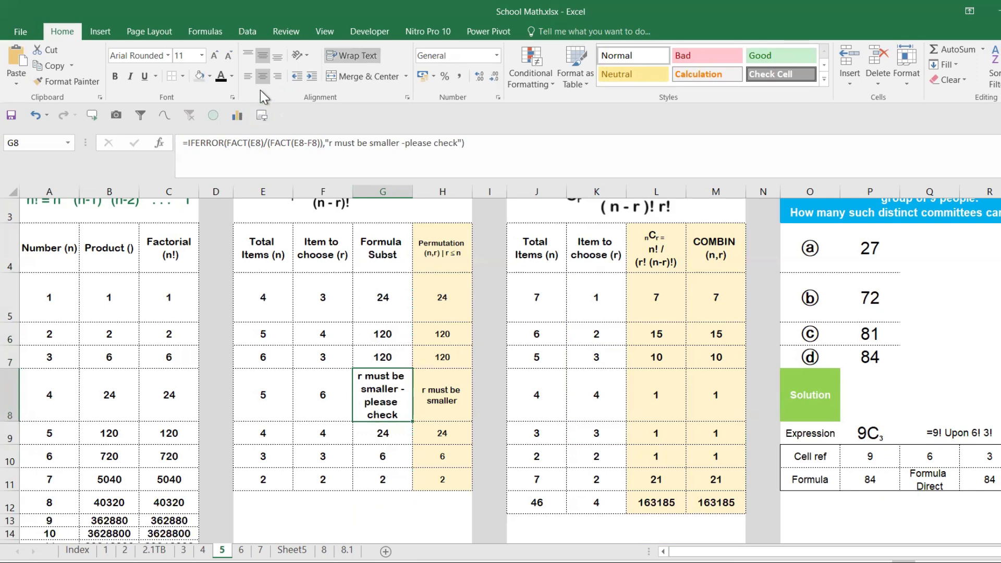
left_click(232, 77)
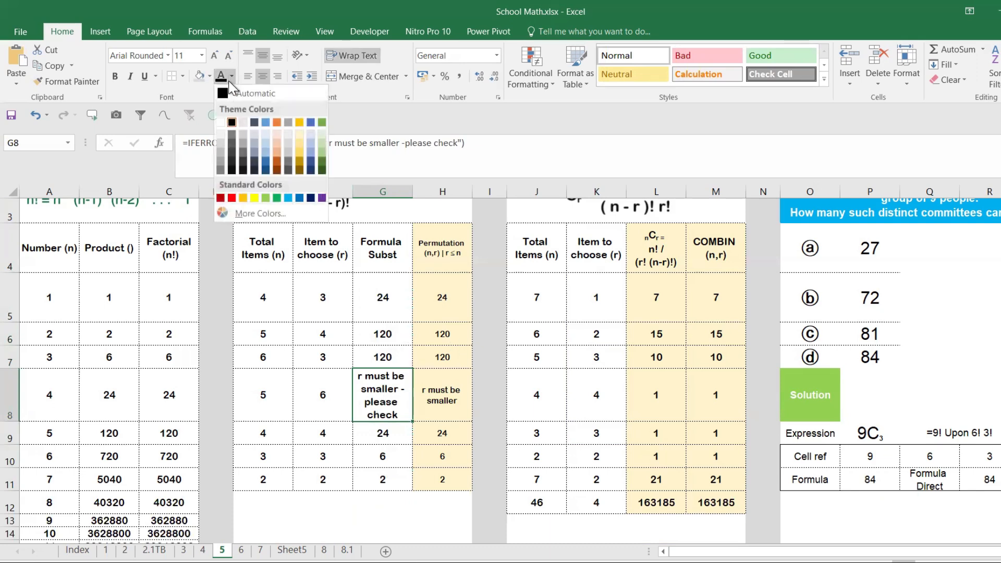
left_click(228, 196)
left_click(311, 402)
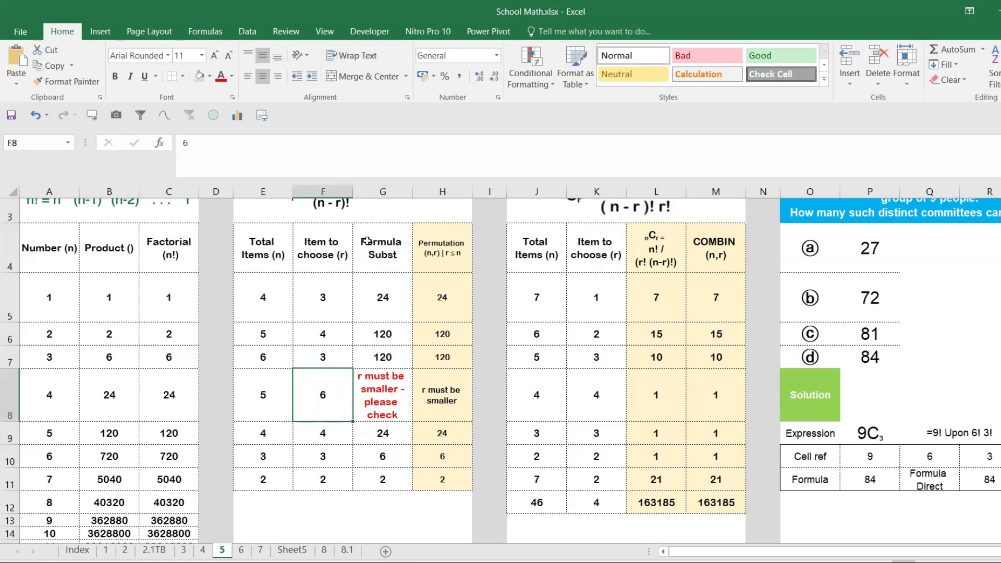
- Clear the existing Permutation (n,r) results in H5:H11
scroll(394, 310, "up", 2)
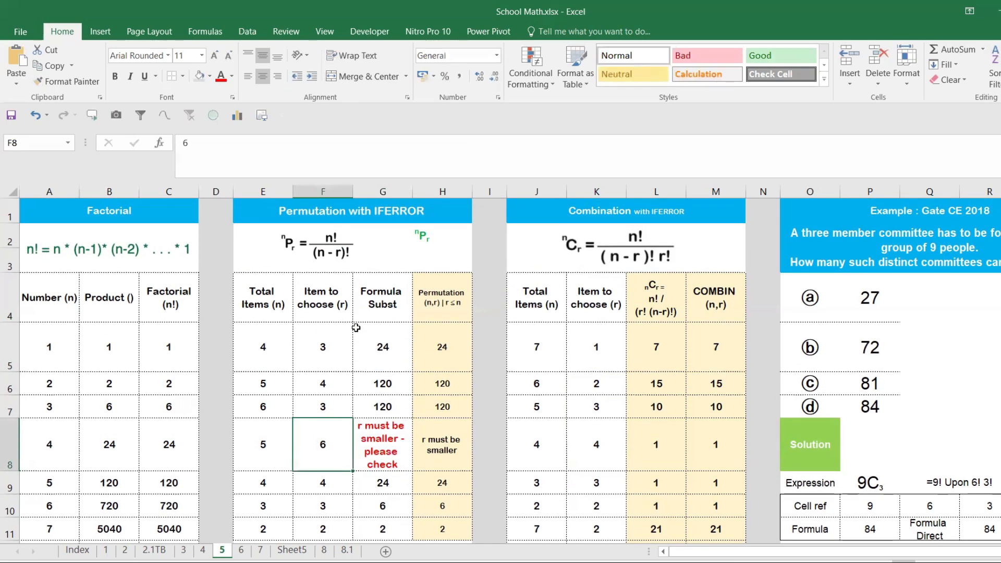
left_click_drag(464, 341, 440, 482)
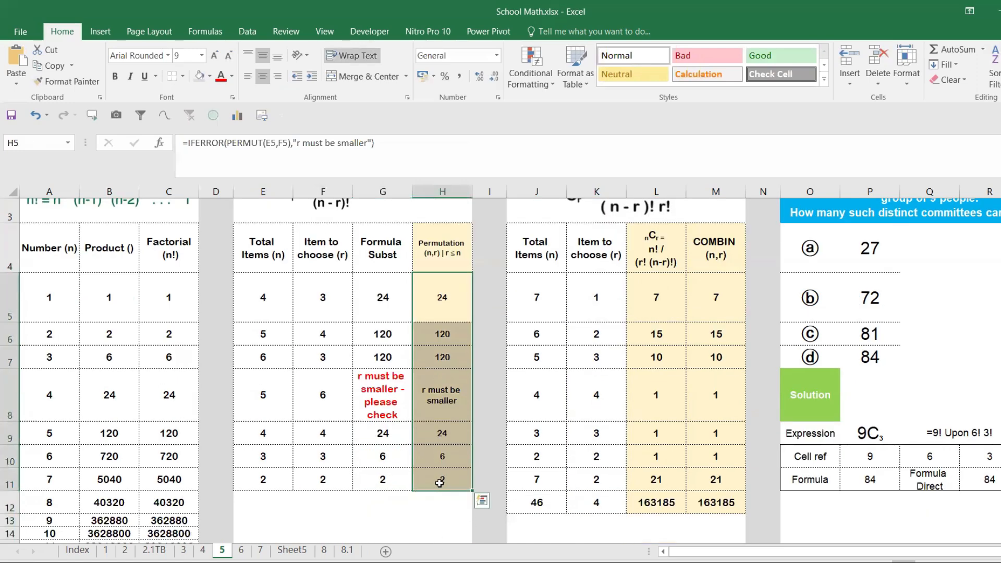
key("Delete")
scroll(443, 334, "up", 1)
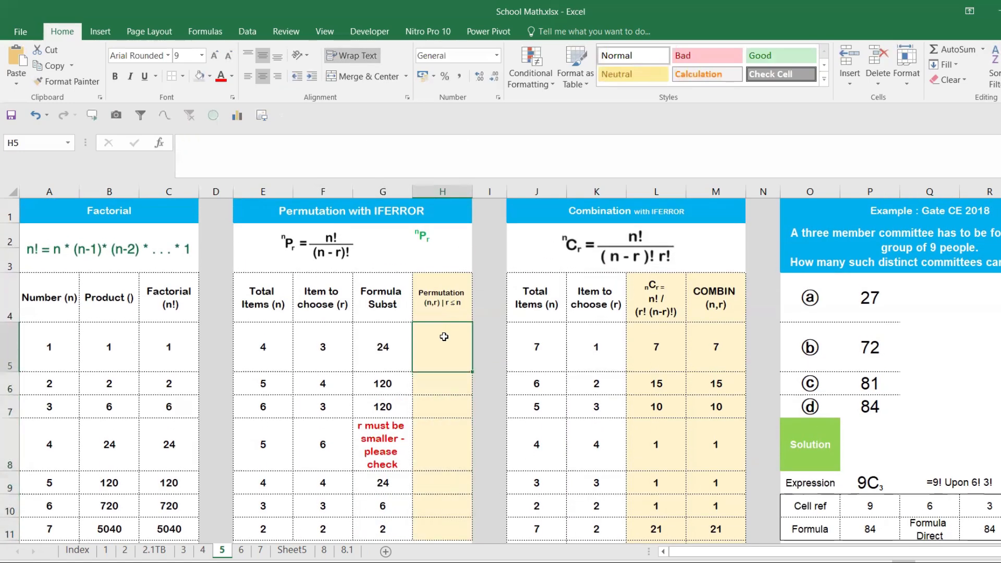
- Enter =PERMUT(E5,F5) in H5 to calculate the permutation with the built-in function
type("=perm")
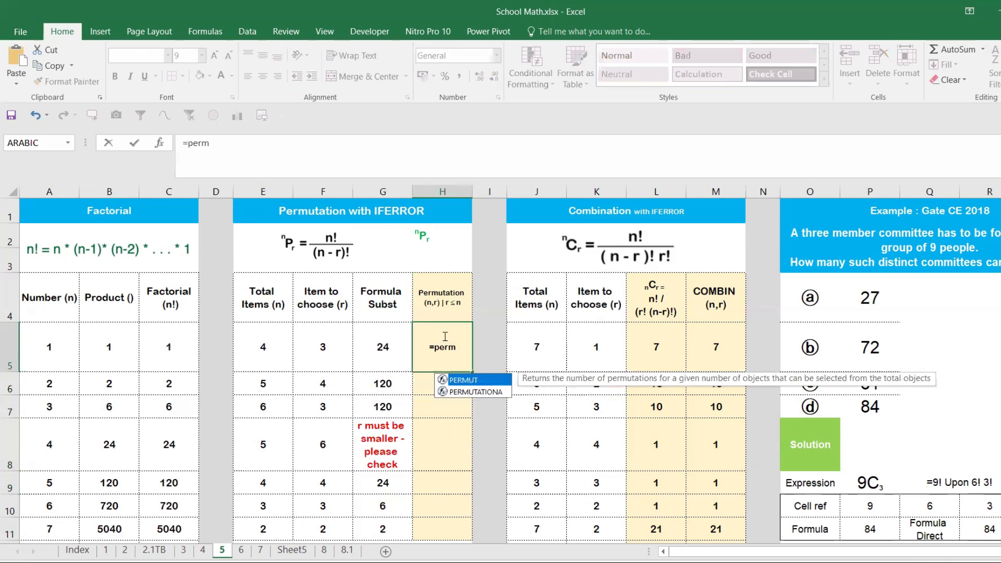
key("Tab")
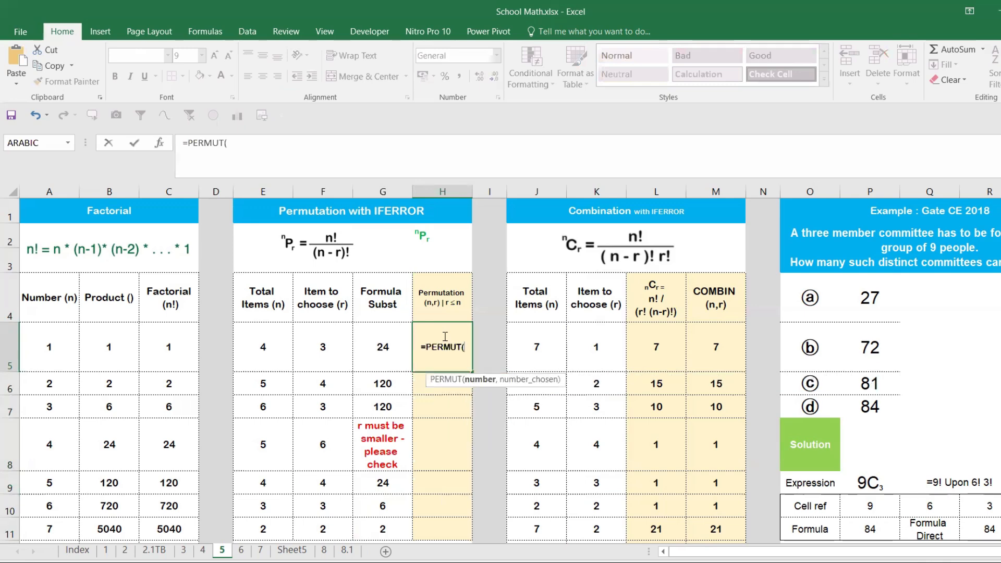
left_click(268, 344)
type(",")
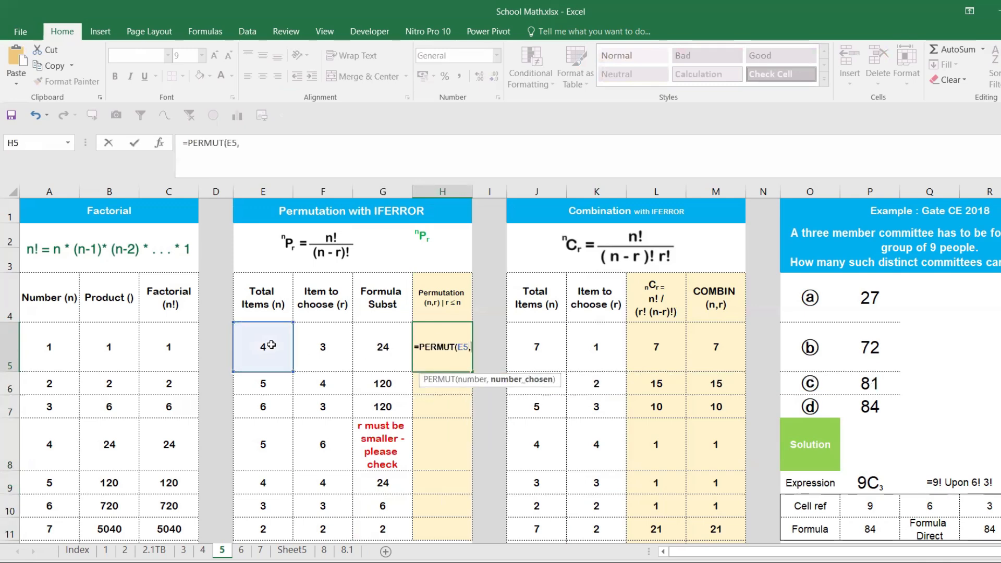
left_click(340, 336)
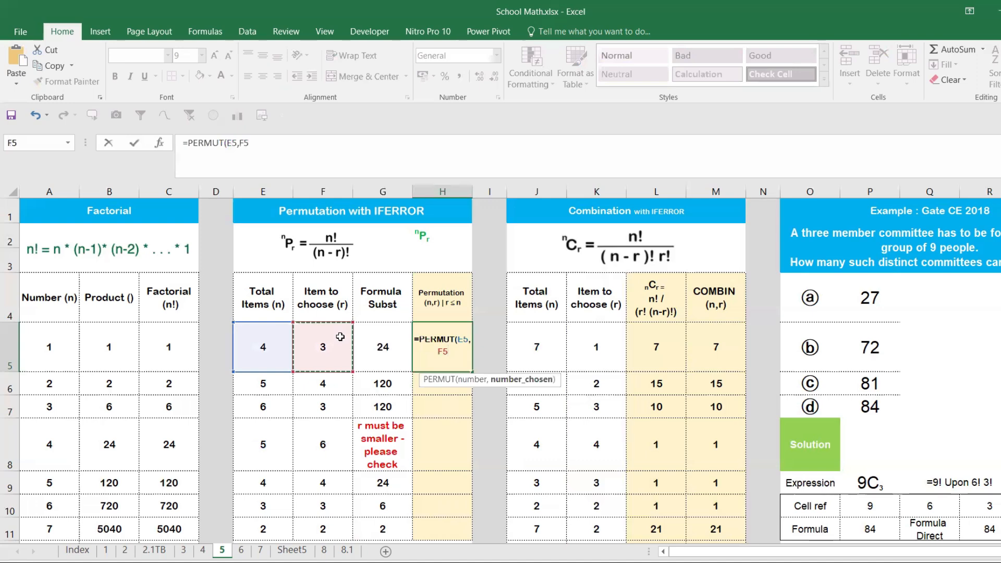
key("Return")
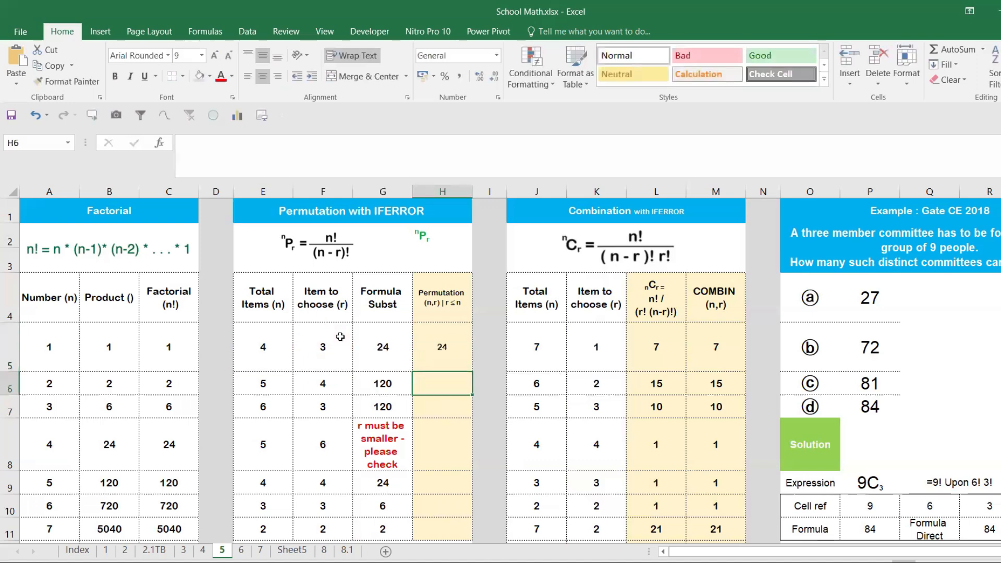
- Fill the PERMUT formula from H5 down to H11 and check the copy in H8
left_click(444, 360)
double_click(473, 372)
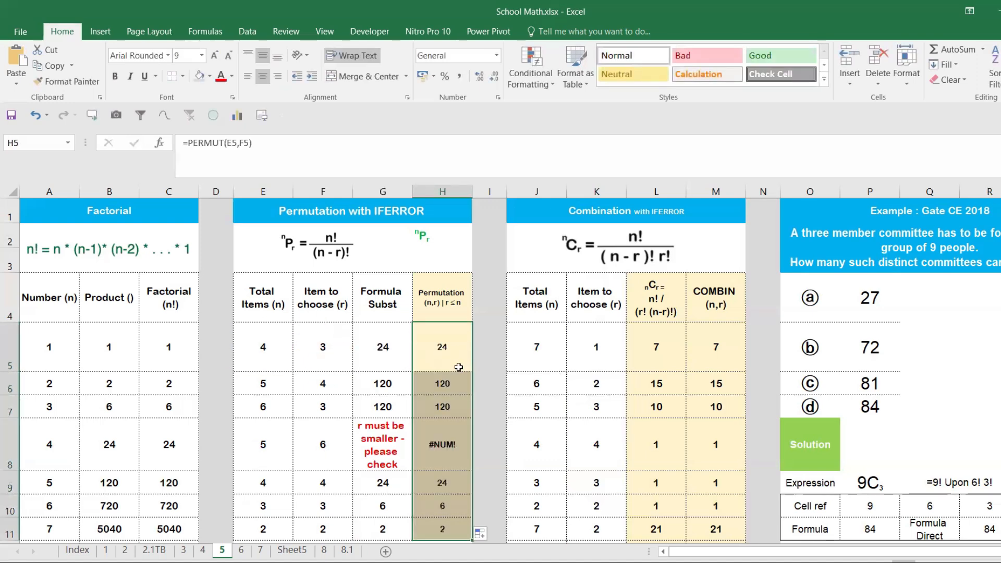
left_click(431, 442)
- Wrap the H5 formula in IFERROR with a message, as =IFERROR(PERMUT(E5,F5),"r must be smaller")
left_click(424, 344)
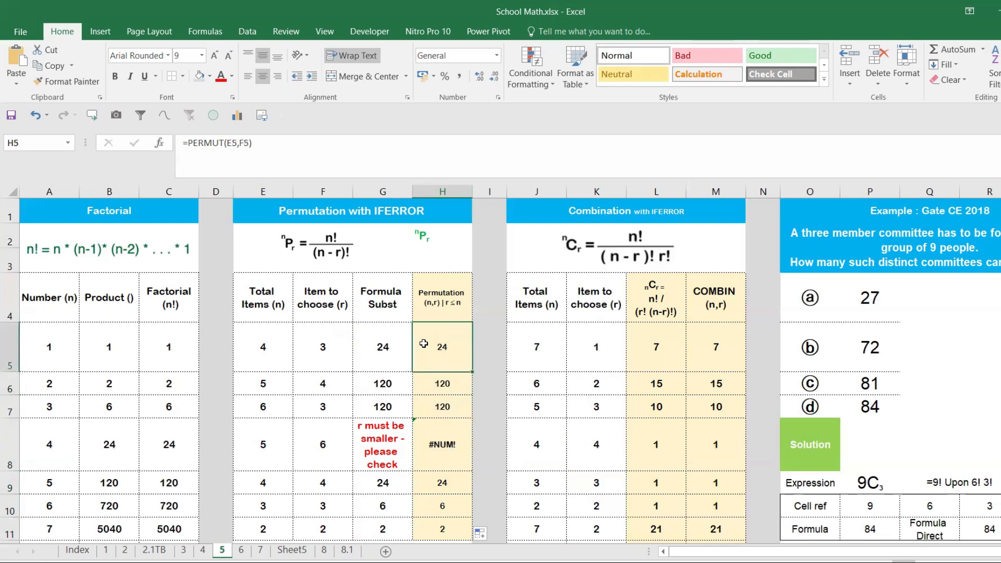
left_click(186, 143)
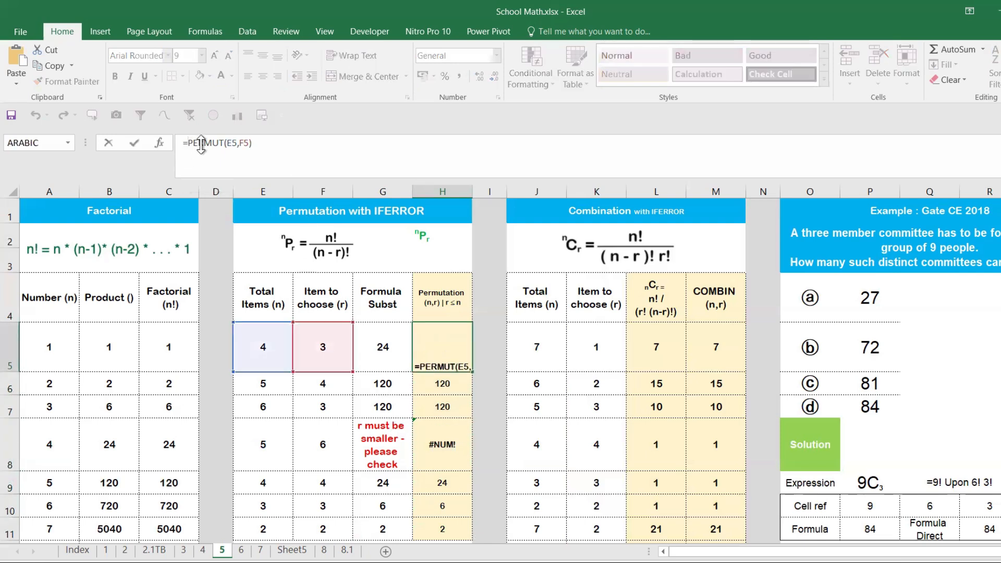
type("if")
key("Down")
key("Tab")
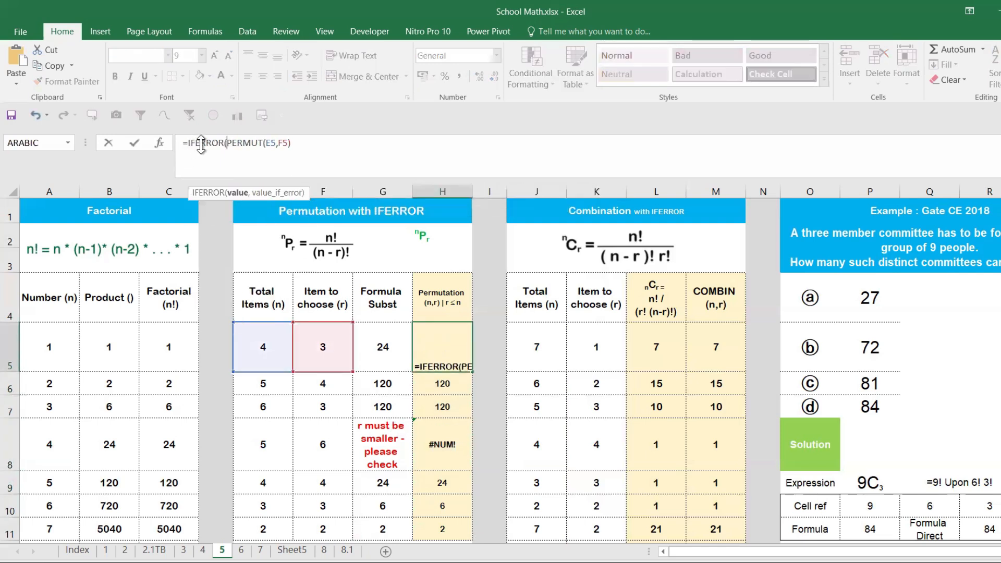
left_click(350, 139)
type(",")
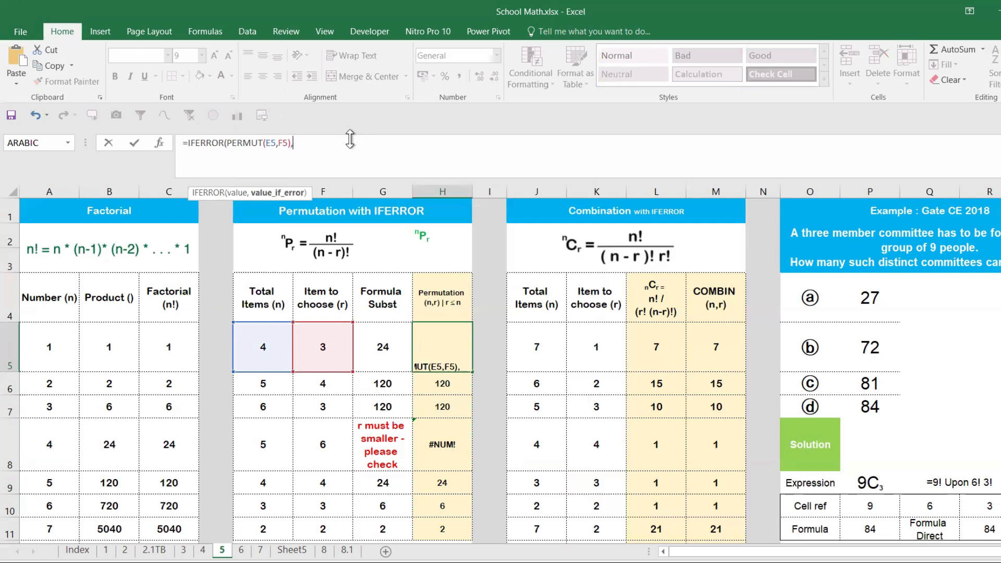
type("\"r s")
type("must be smaller")
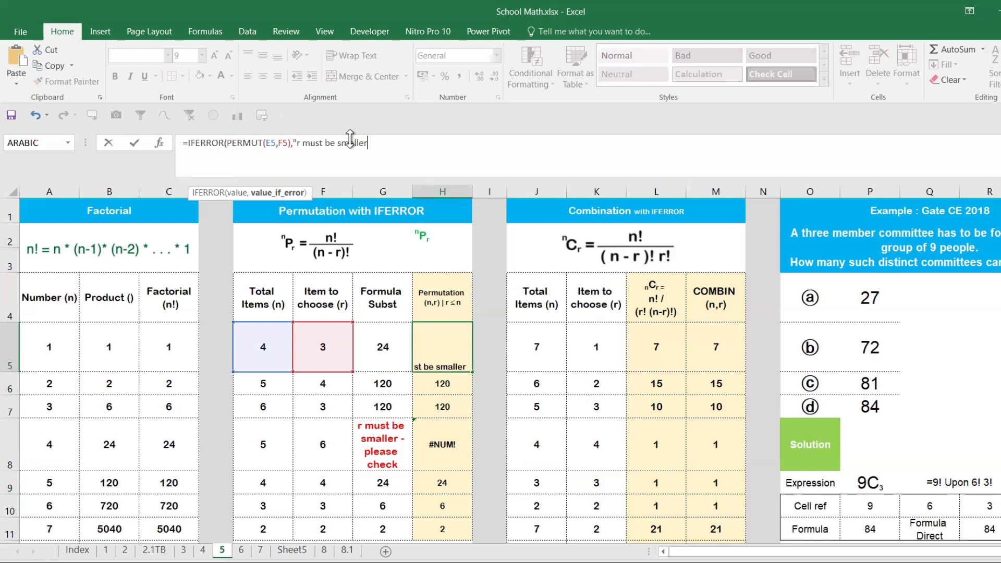
type("\")")
key("Return")
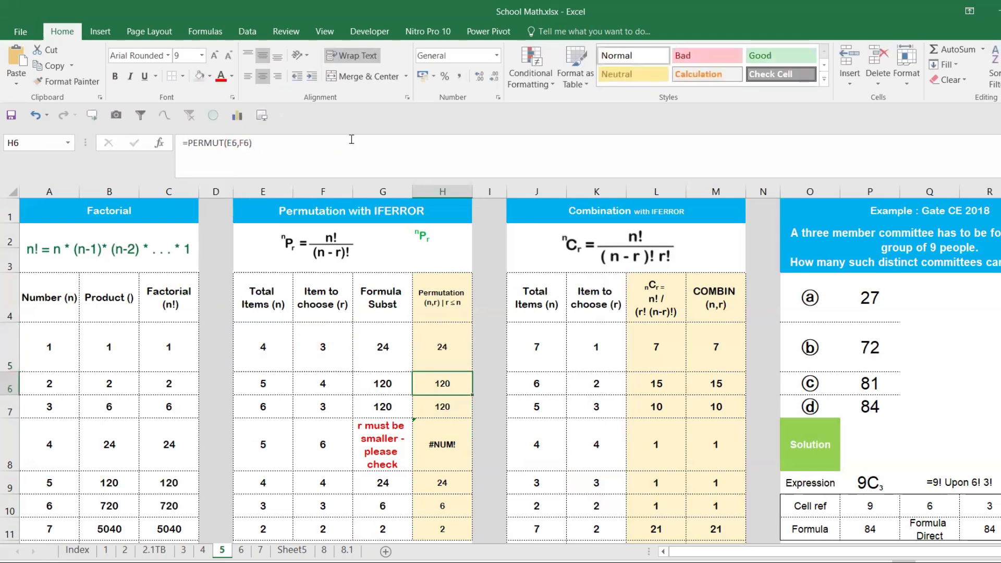
- Fill the IFERROR formula from H5 down to H11 and set the font colour of the H8 message to red
left_click(441, 346)
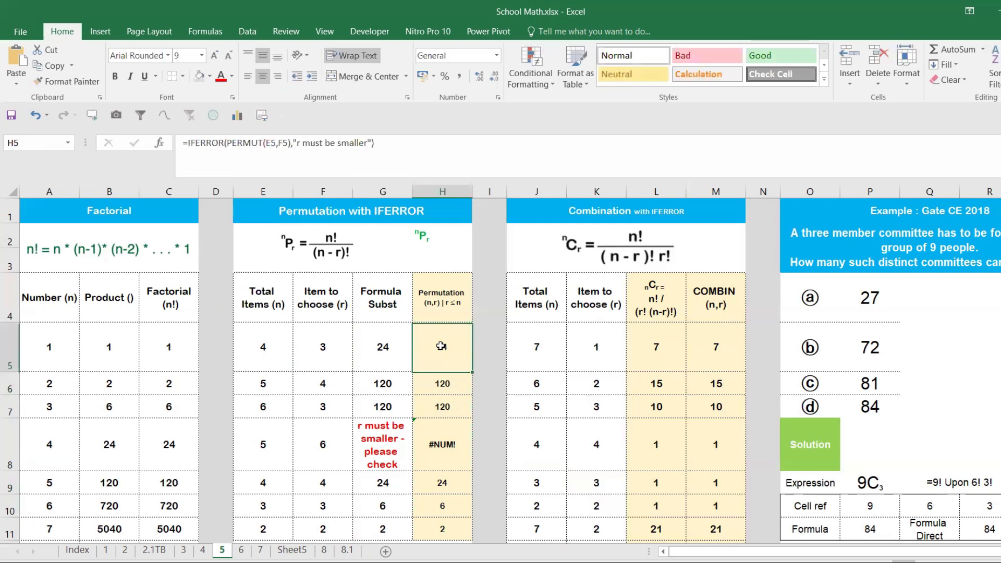
double_click(472, 372)
left_click(440, 460)
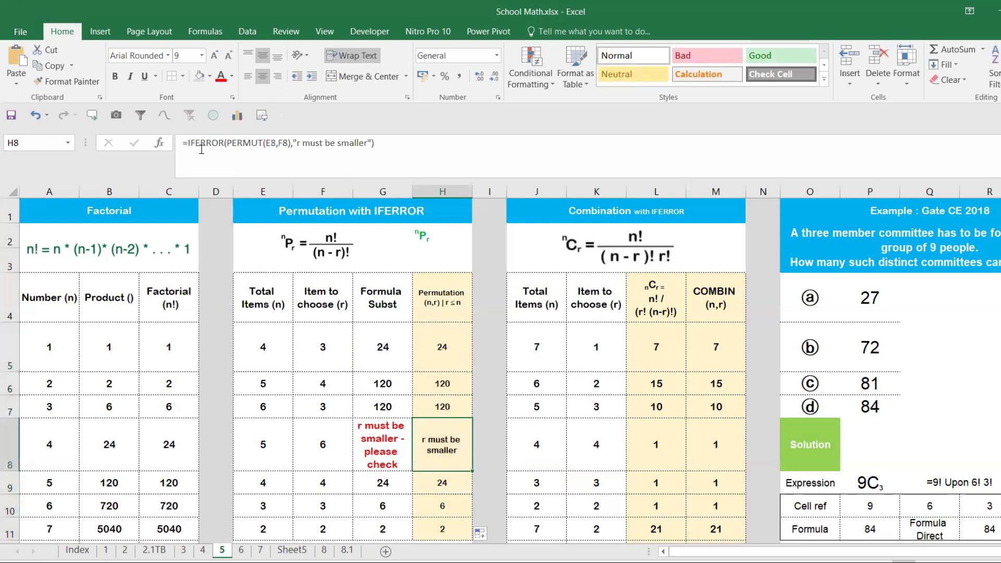
left_click(221, 76)
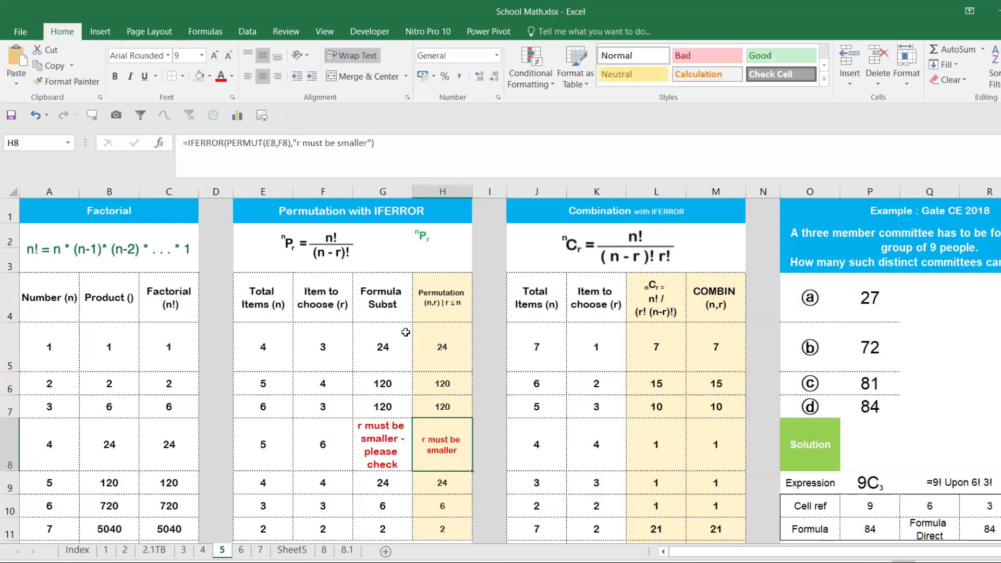
- Compare the Formula Subst and Permutation columns with the nPr formula picture and the nPr label in H2
left_click(387, 303)
left_click_drag(391, 377, 385, 504)
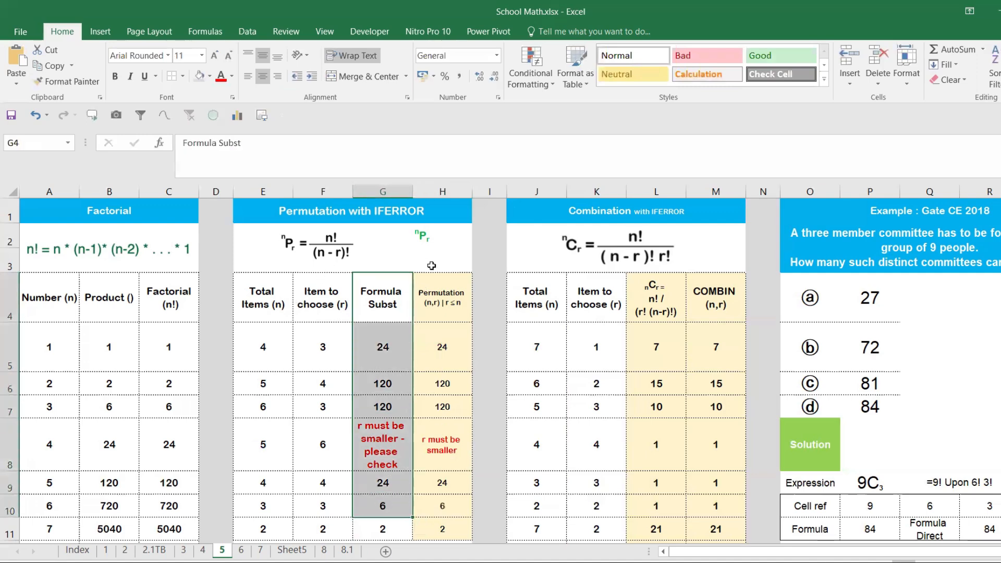
left_click_drag(432, 295, 427, 345)
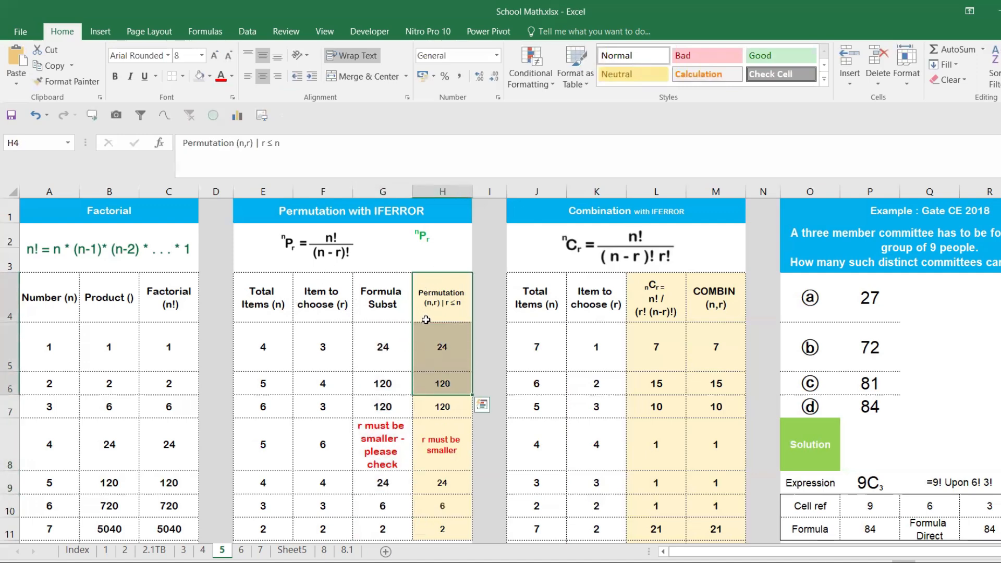
left_click(384, 302)
left_click(305, 255)
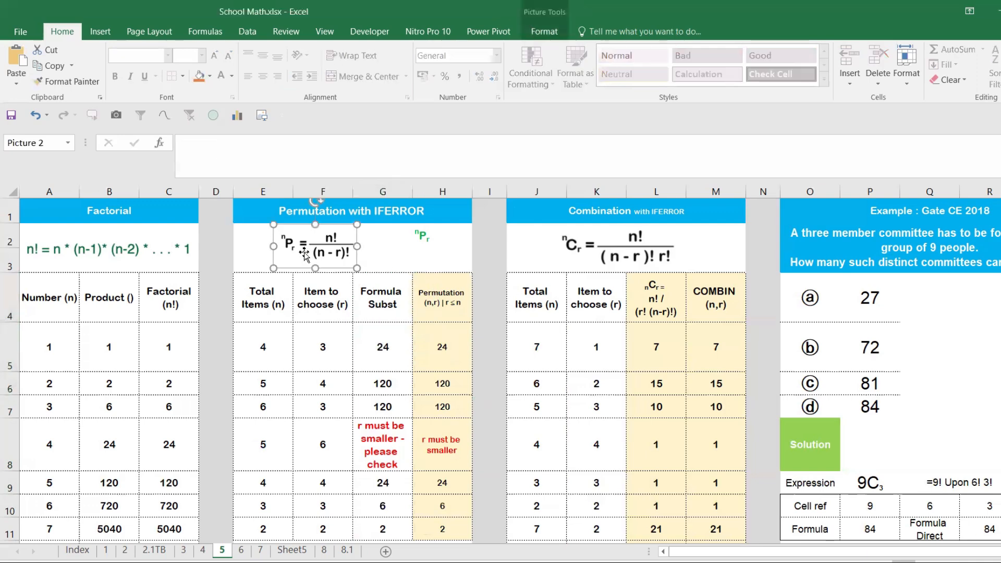
left_click(433, 295)
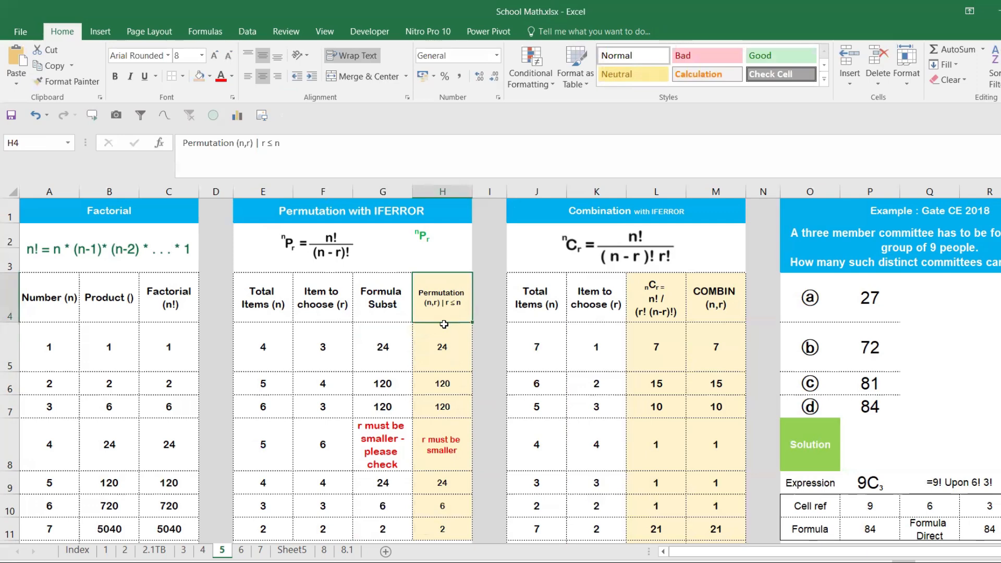
left_click(442, 237)
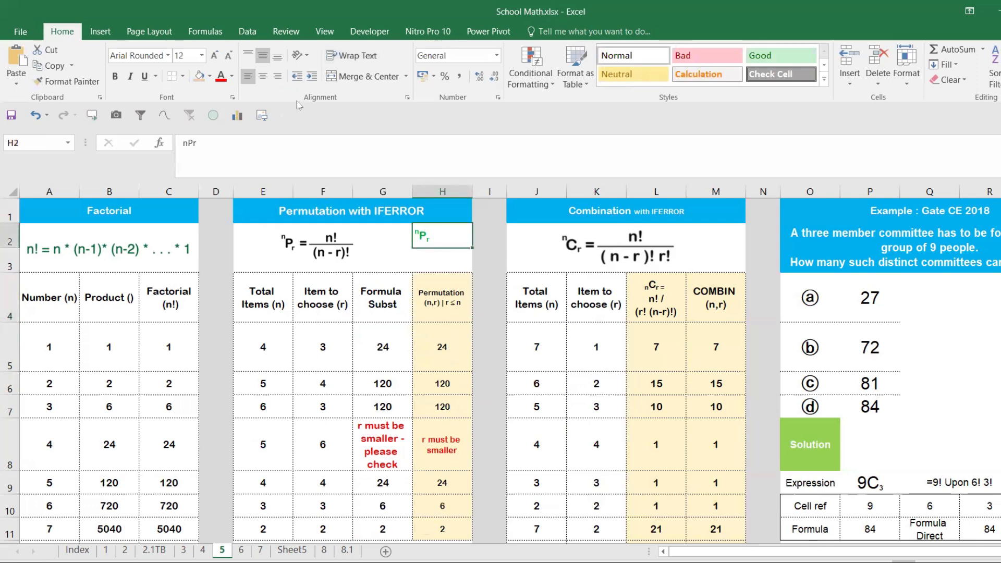
- Shrink the nCr formula picture slightly and place it above the Total Items and Item to choose columns of the Combination table
left_click_drag(605, 253, 578, 255)
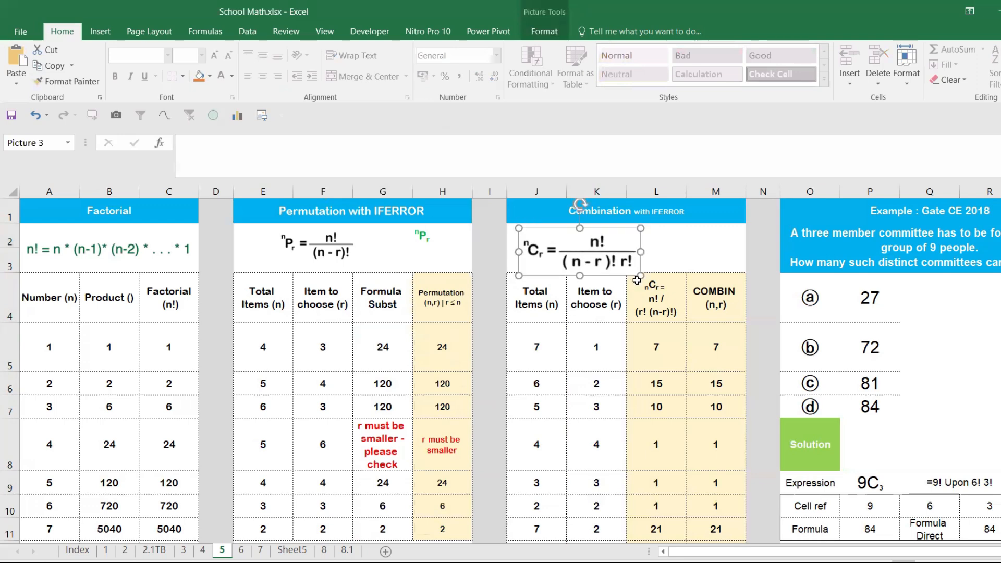
left_click_drag(641, 277, 622, 265)
left_click_drag(563, 246, 552, 241)
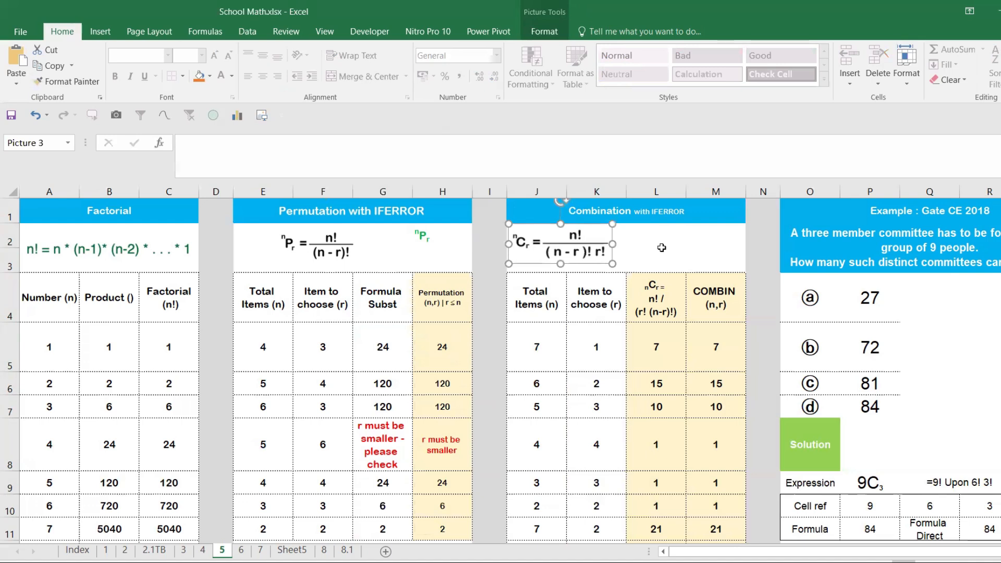
- Enter the label ncr in M2, above the COMBIN (n,r) column
left_click(678, 245)
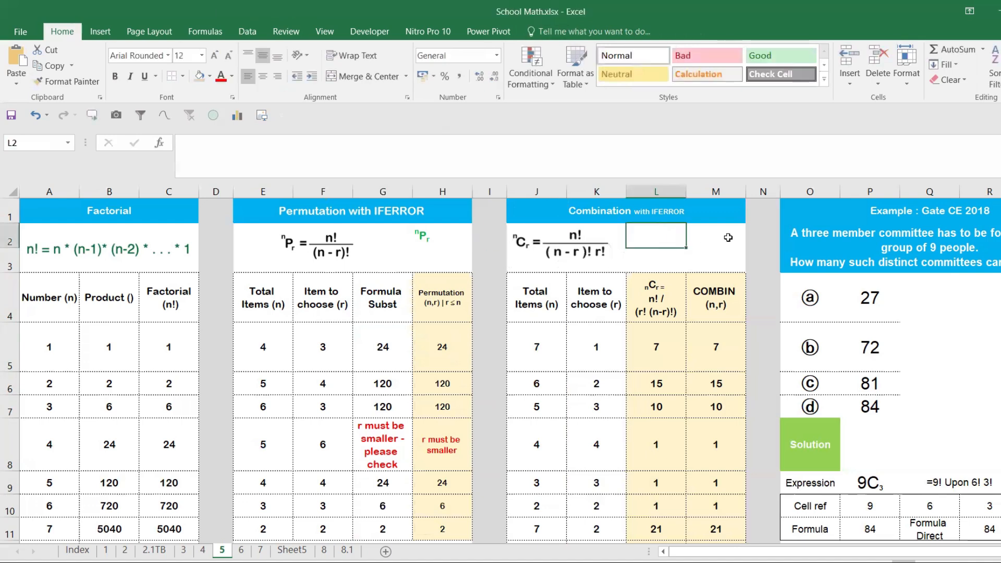
left_click(720, 239)
type("nc")
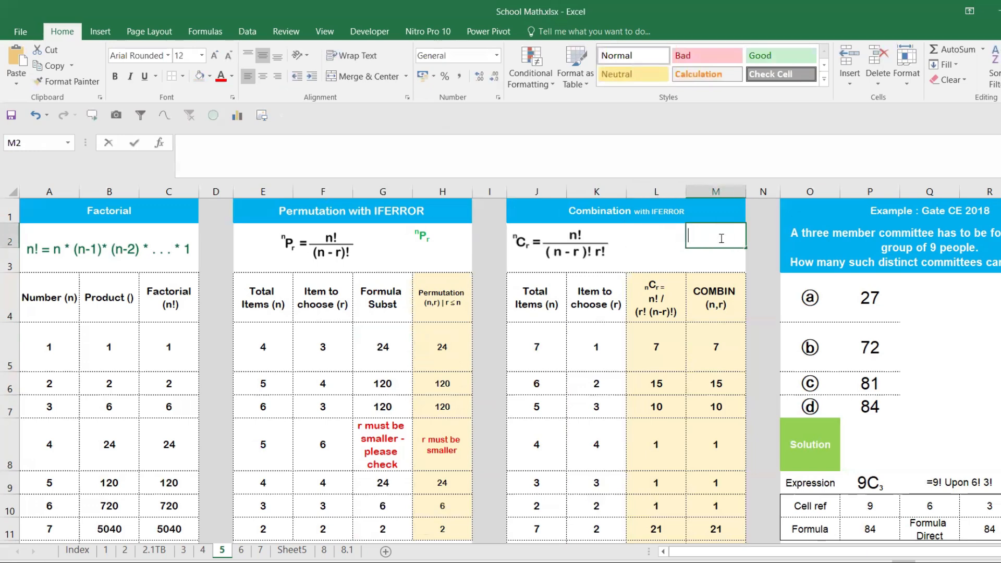
type("r")
key("ctrl+Return")
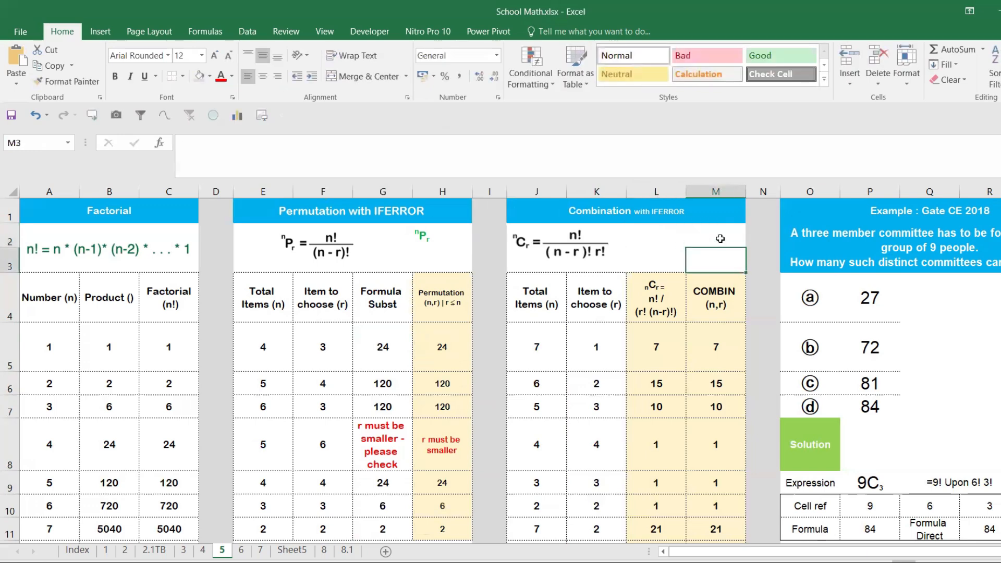
- Format the ncr label in M2 with the standard green font colour and font size 18
left_click(232, 76)
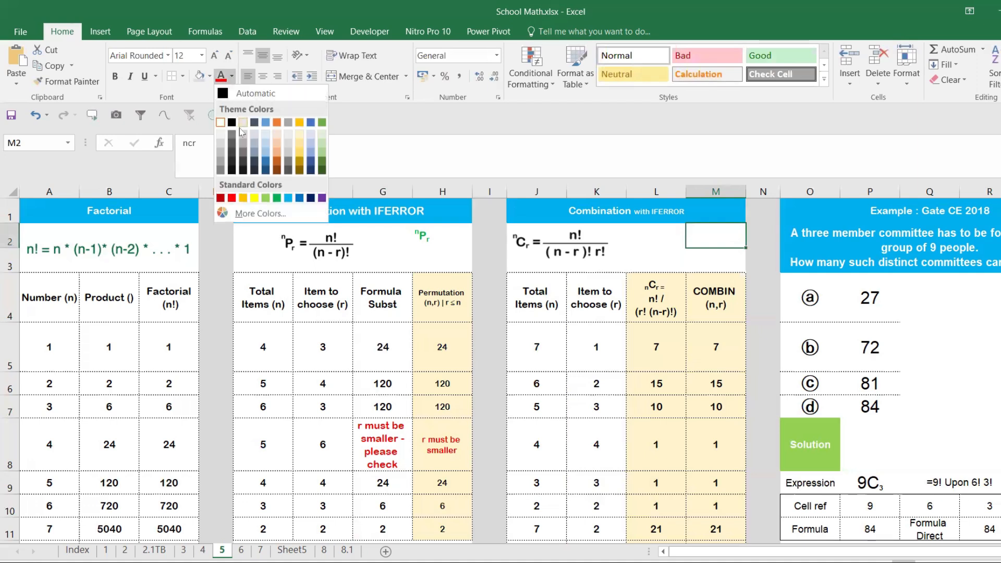
left_click(277, 197)
left_click(214, 55)
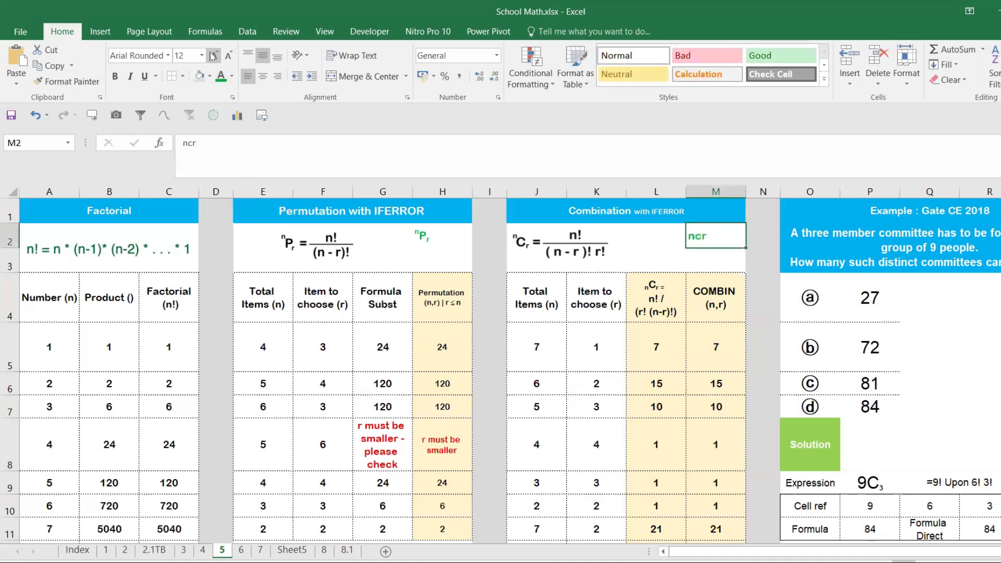
left_click(214, 55)
left_click(214, 55)
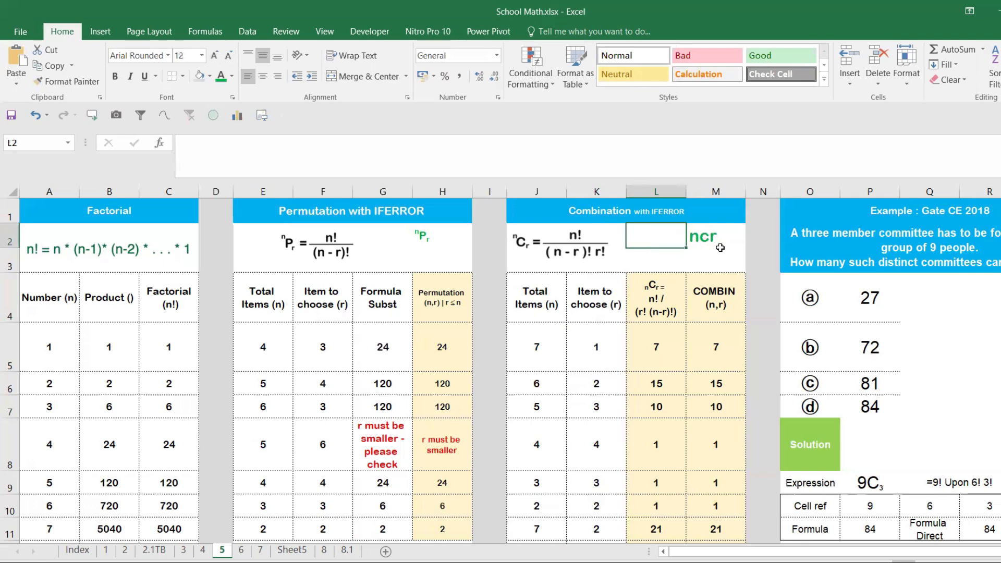
- Format the n of the ncr label in M2 as superscript
double_click(697, 237)
double_click(697, 237)
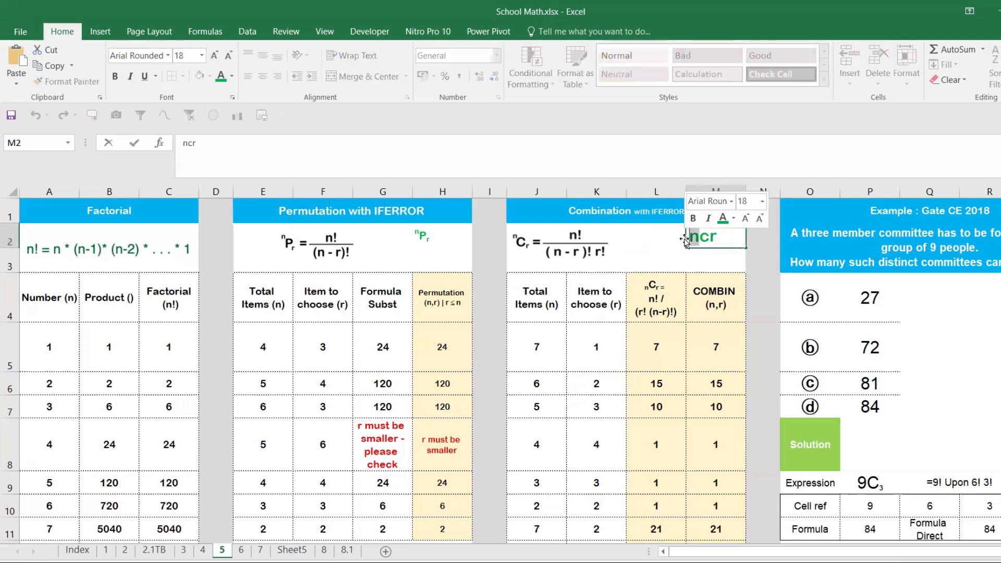
key("ctrl+1")
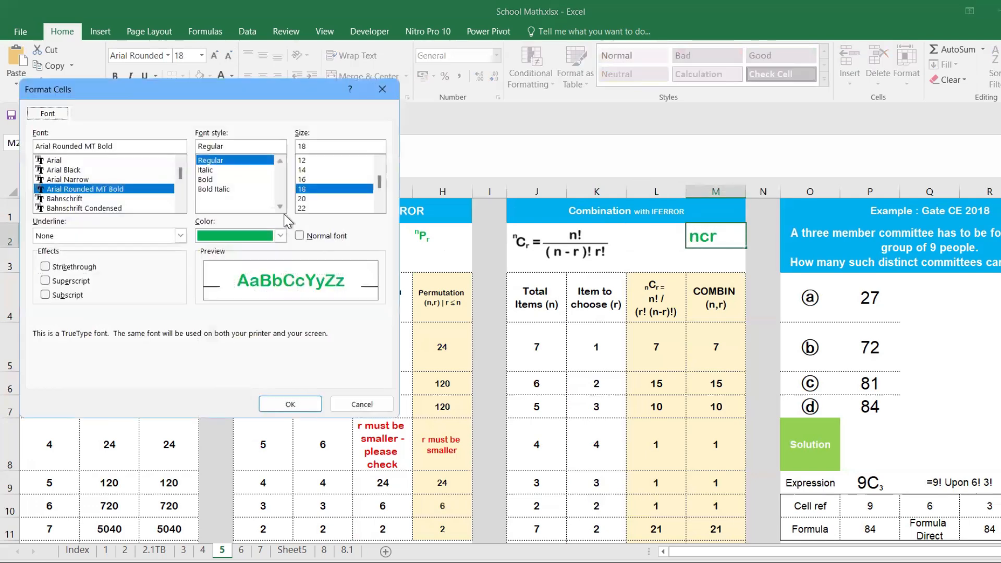
left_click(70, 281)
left_click(305, 399)
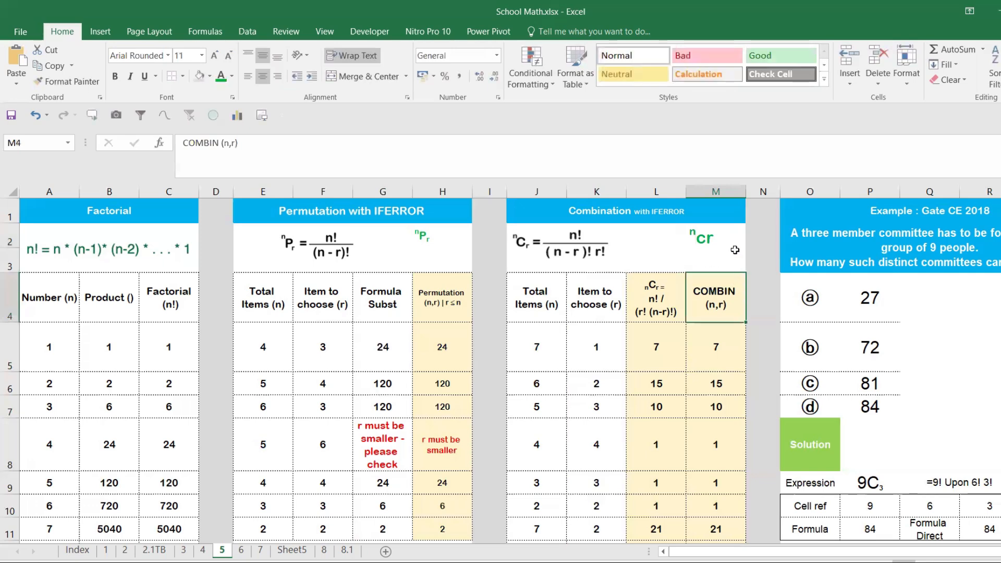
- Format the r of the label in M2 as subscript
left_click(714, 239)
left_click_drag(708, 238, 722, 235)
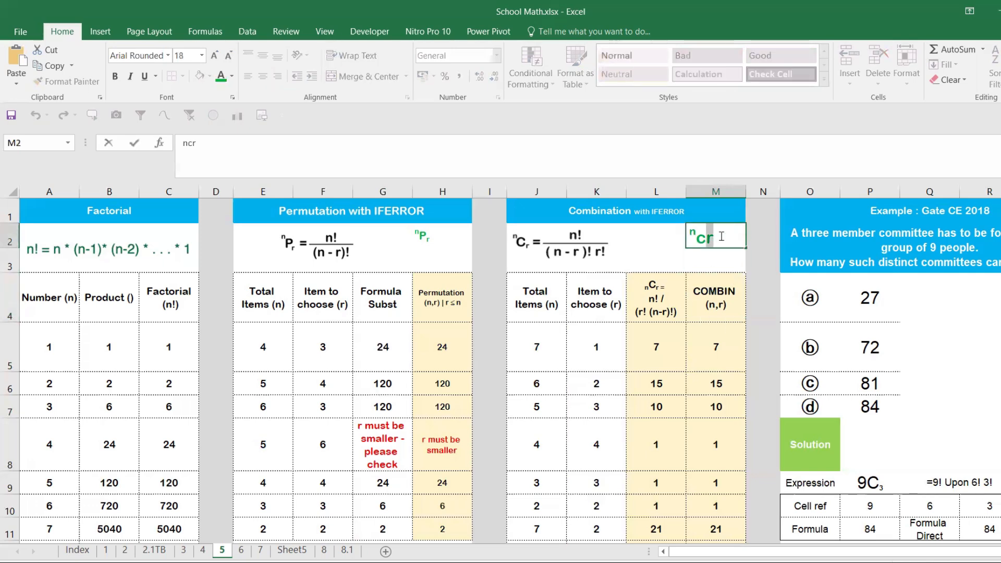
key("ctrl+1")
left_click(81, 293)
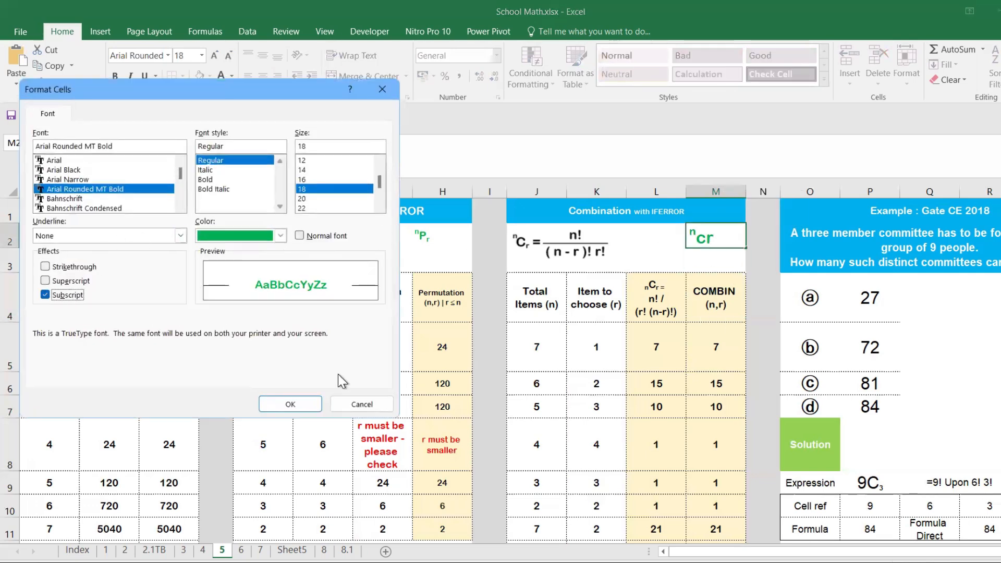
left_click(291, 404)
left_click(673, 333)
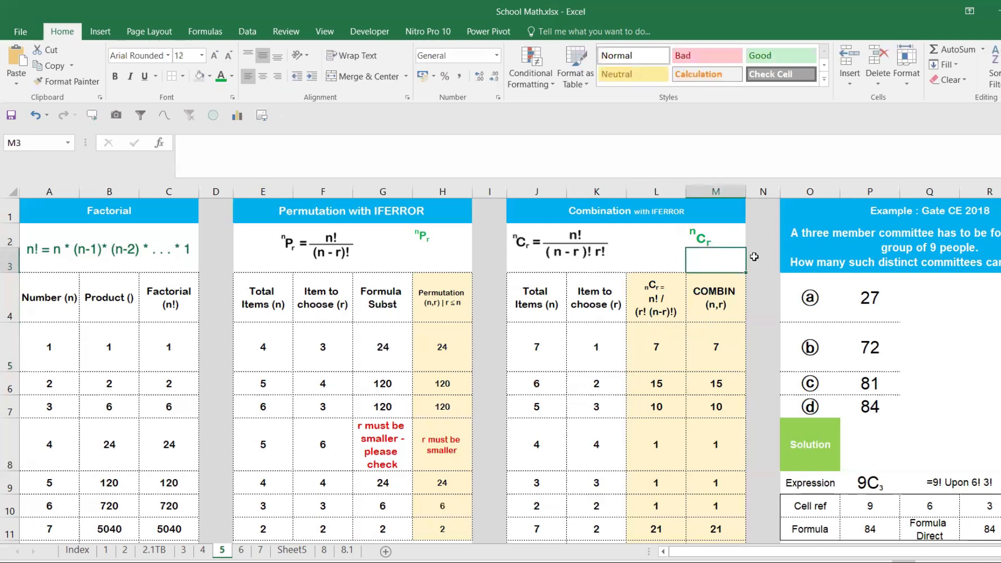
- Shift the nCr formula picture slightly toward column L, keeping it above the Combination table
left_click(576, 248)
left_click_drag(565, 243, 601, 244)
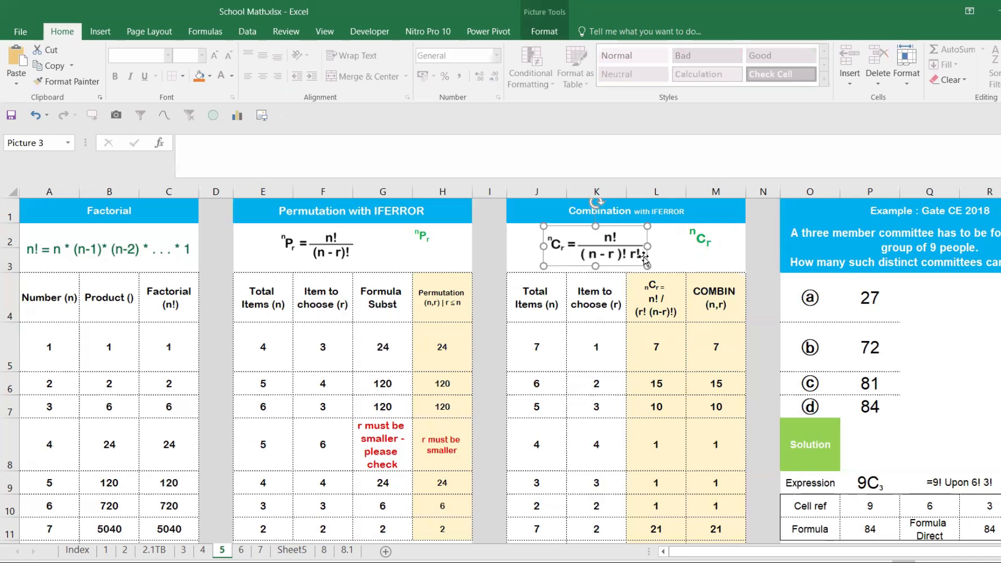
- Clear the existing results in L5:M12 of the Combination table
left_click(654, 357)
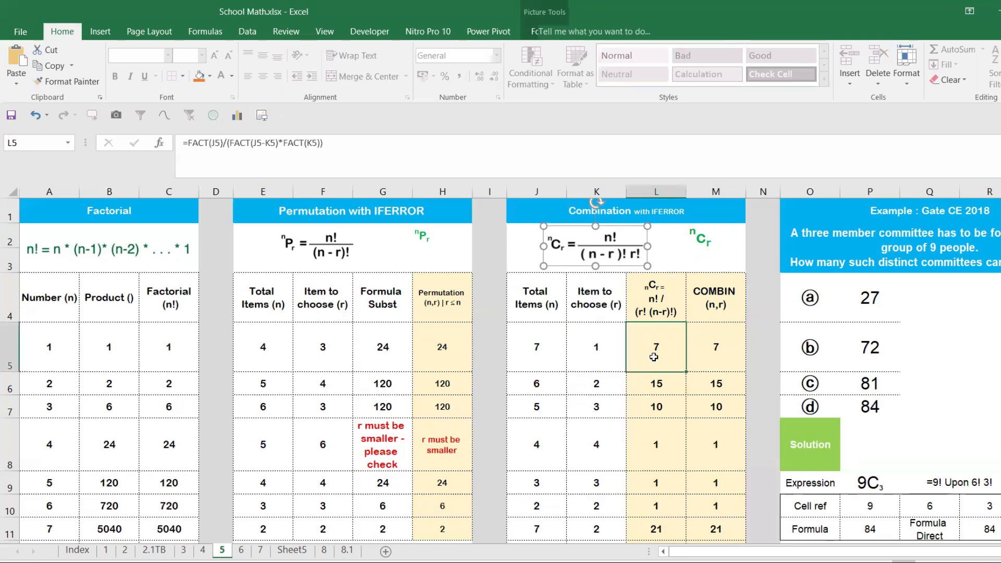
left_click_drag(653, 357, 718, 505)
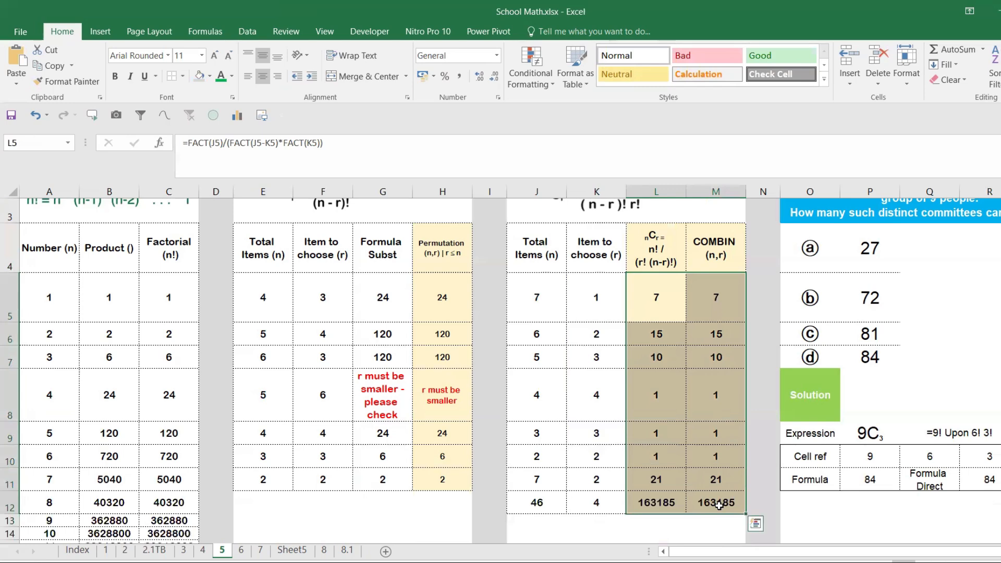
key("Delete")
- Set the first row of the Combination table to 1 total item in J5 and 2 items to choose in K5
left_click(530, 281)
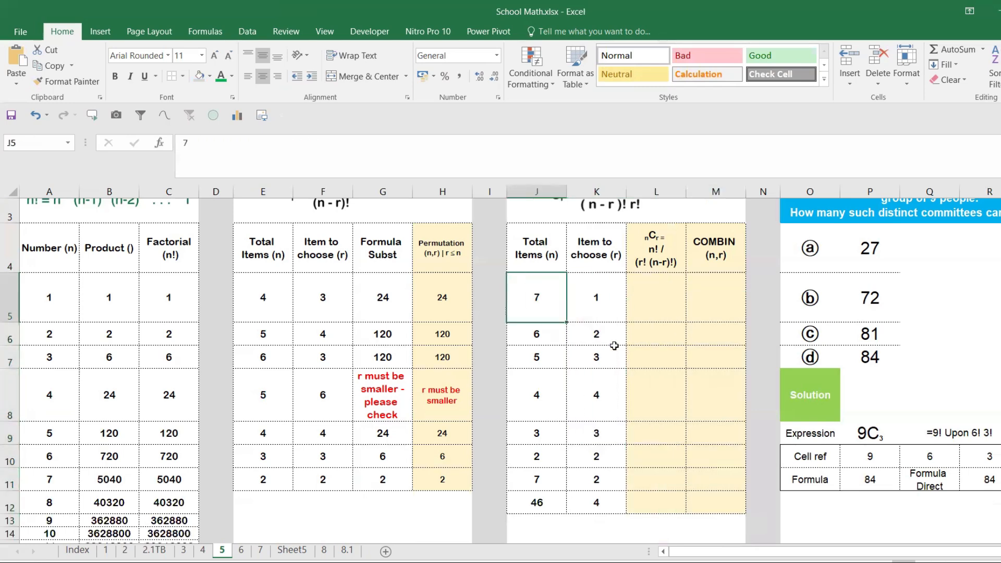
scroll(614, 346, "up", 1)
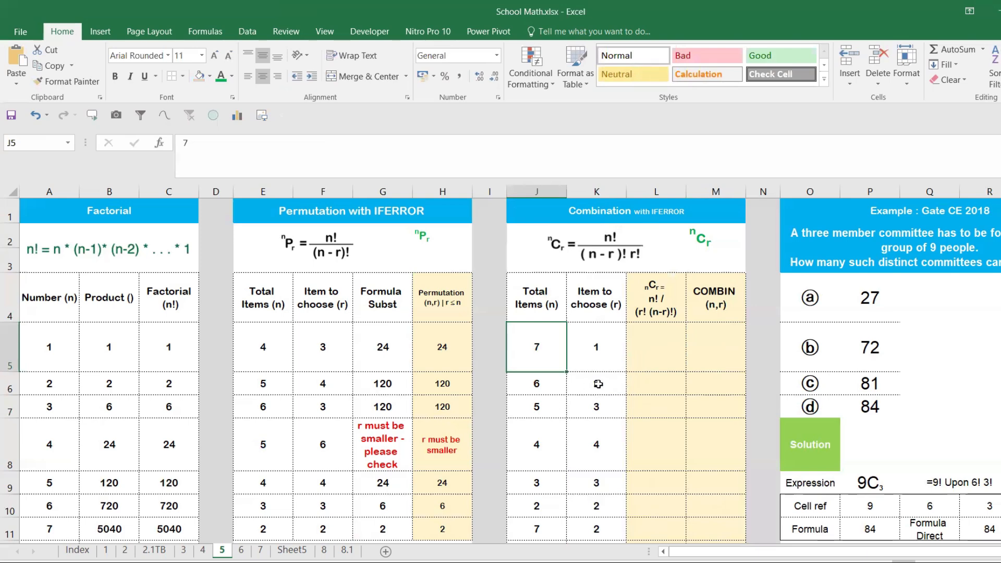
scroll(540, 401, "down", 2)
scroll(609, 384, "up", 2)
left_click(557, 384)
left_click(558, 359)
type("1")
left_click(613, 348)
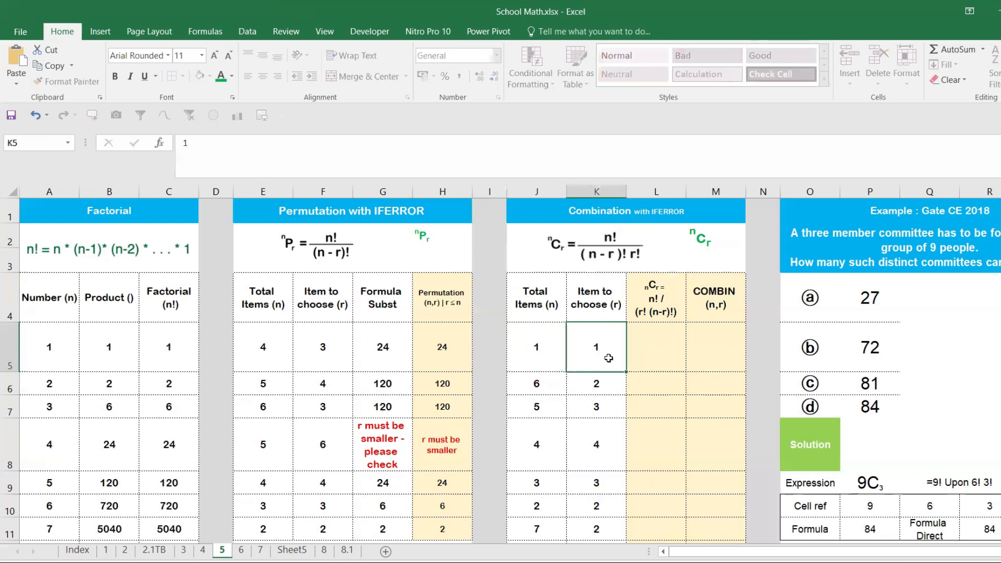
type("2")
- Begin the nCr formula in L5 with =FACT(J5)/, using the total items as n
left_click(656, 347)
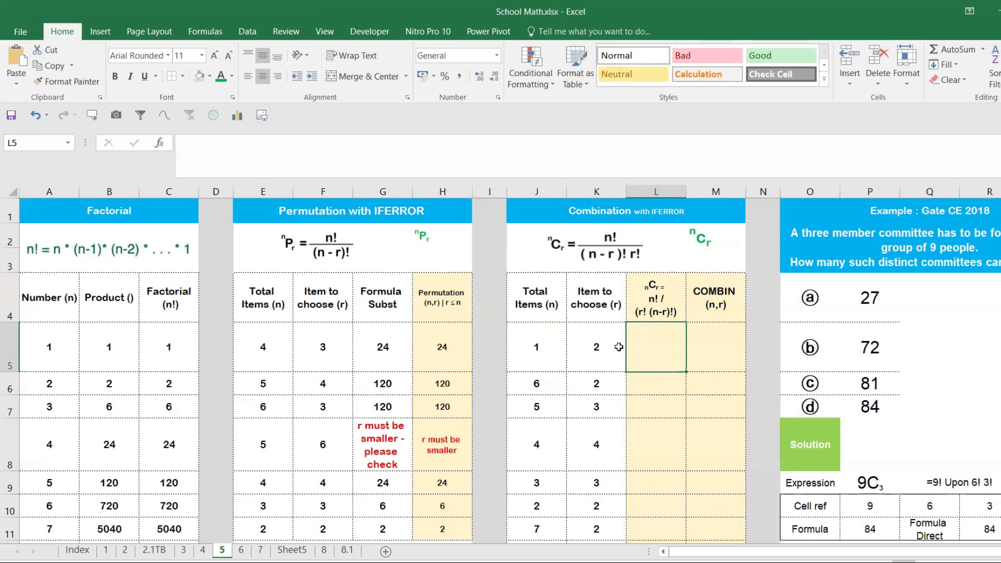
type("=fa")
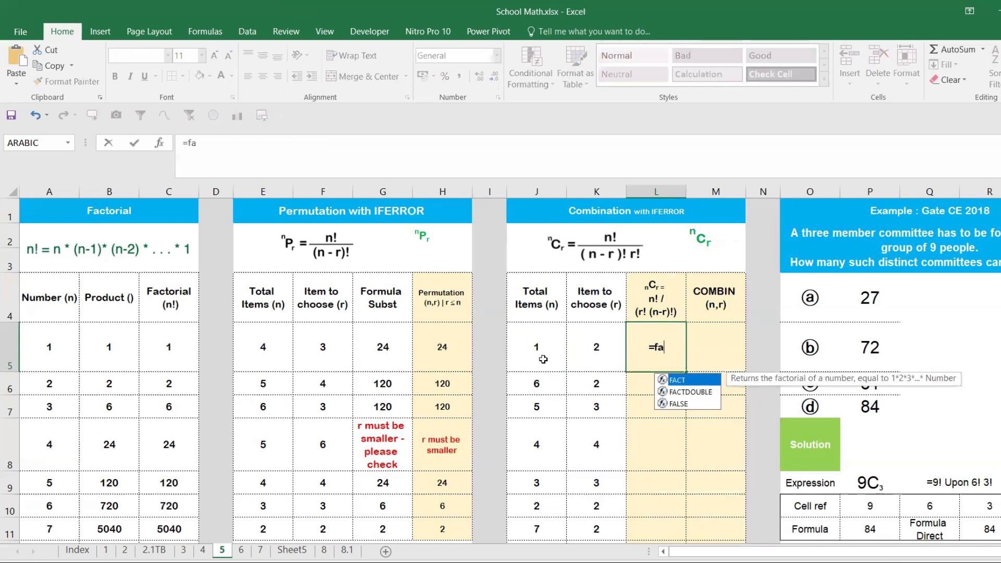
key("Tab")
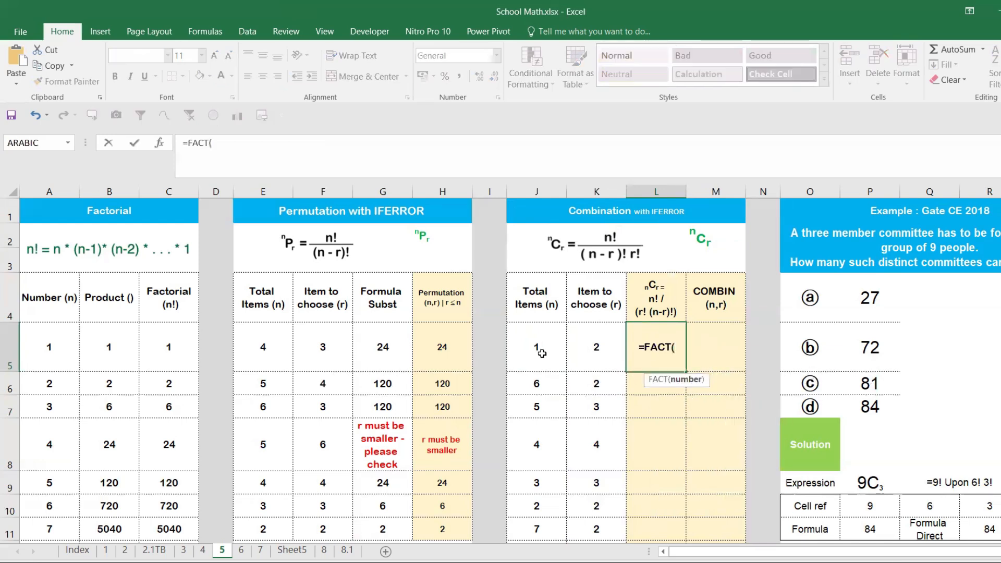
left_click(542, 352)
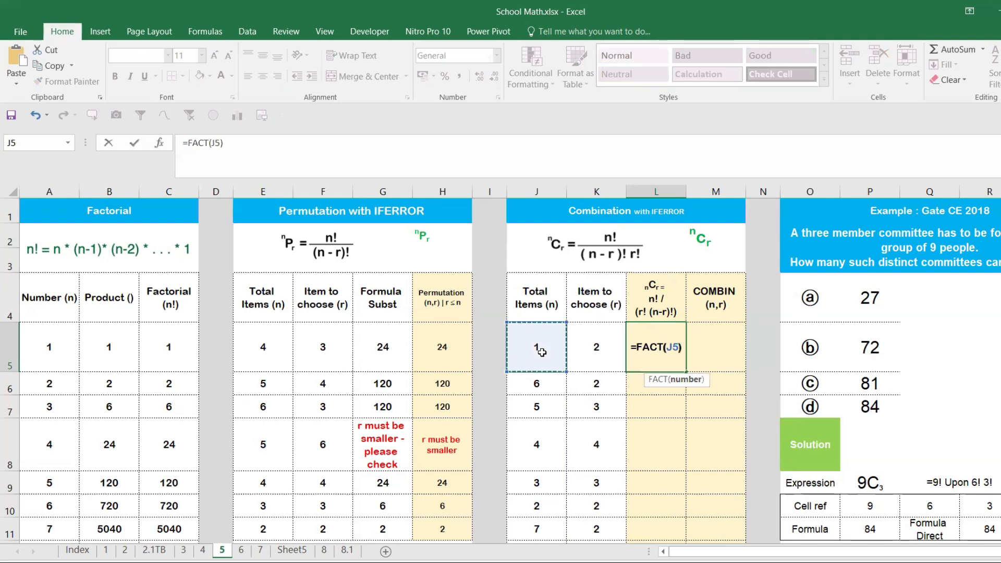
type(")/(")
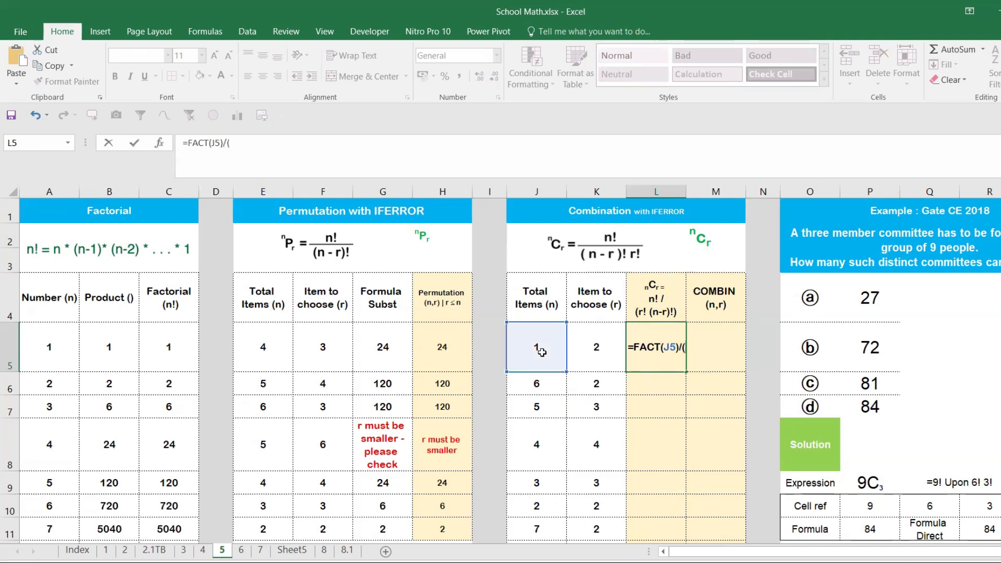
left_click(542, 352)
key("BackSpace")
key("BackSpace")
key("BackSpace")
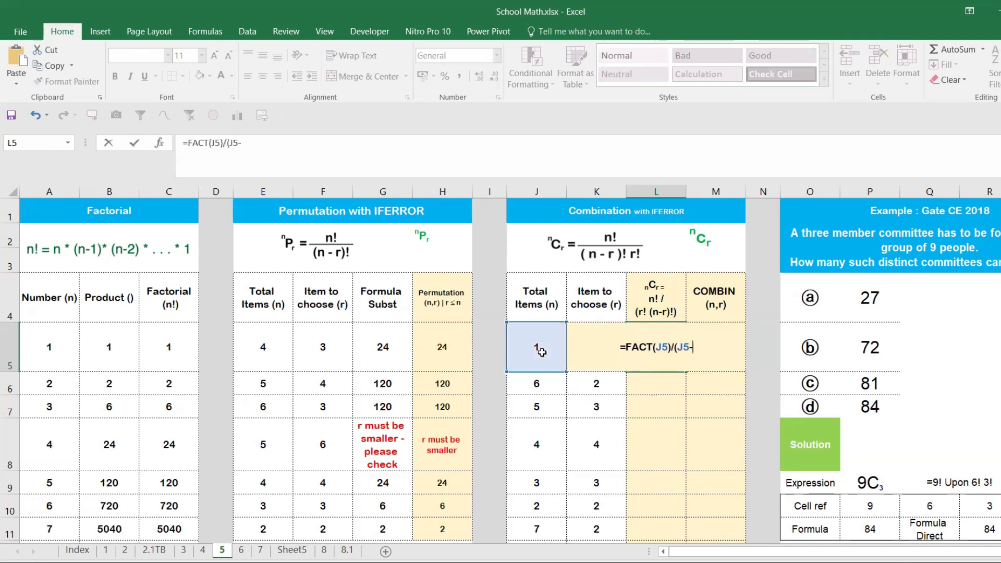
- Add FACT(J5-K5) as the divisor in the L5 formula
type("fac")
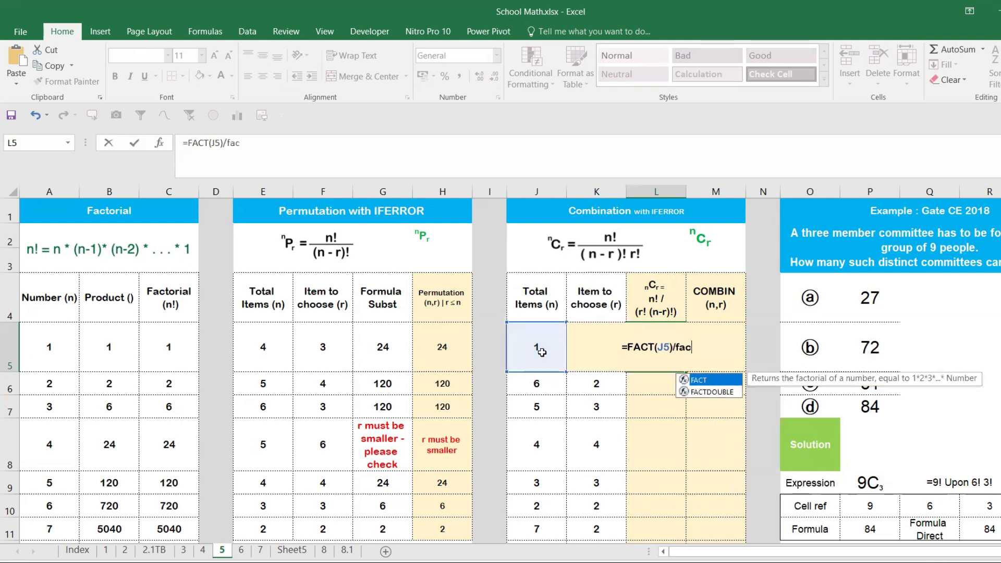
key("Tab")
left_click(542, 353)
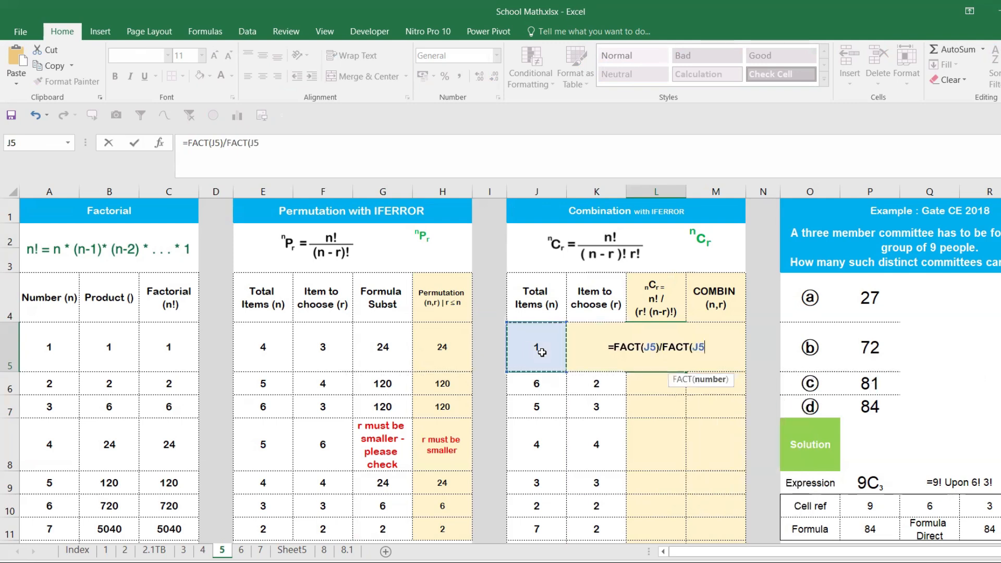
type("-")
left_click(588, 384)
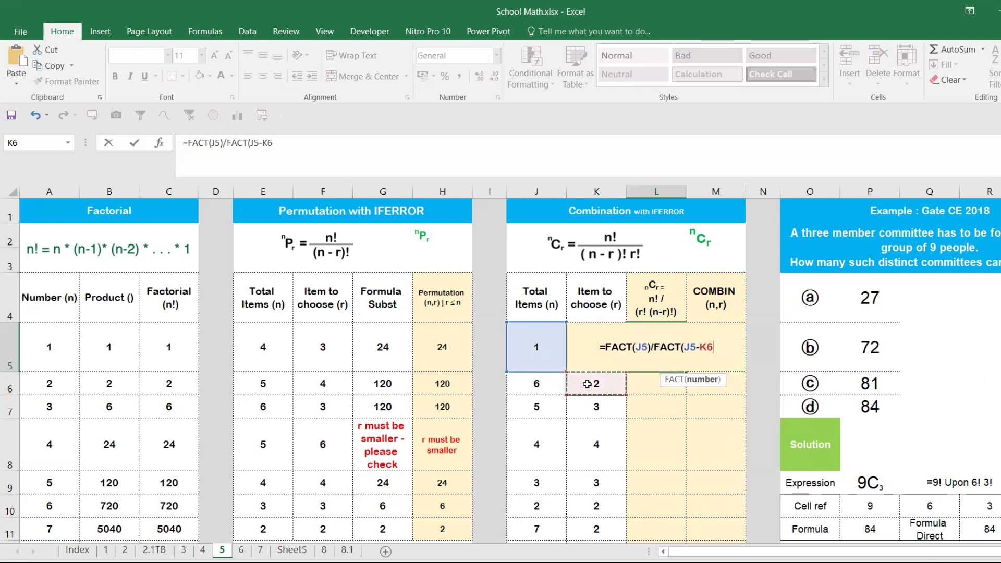
key("Up")
type(")")
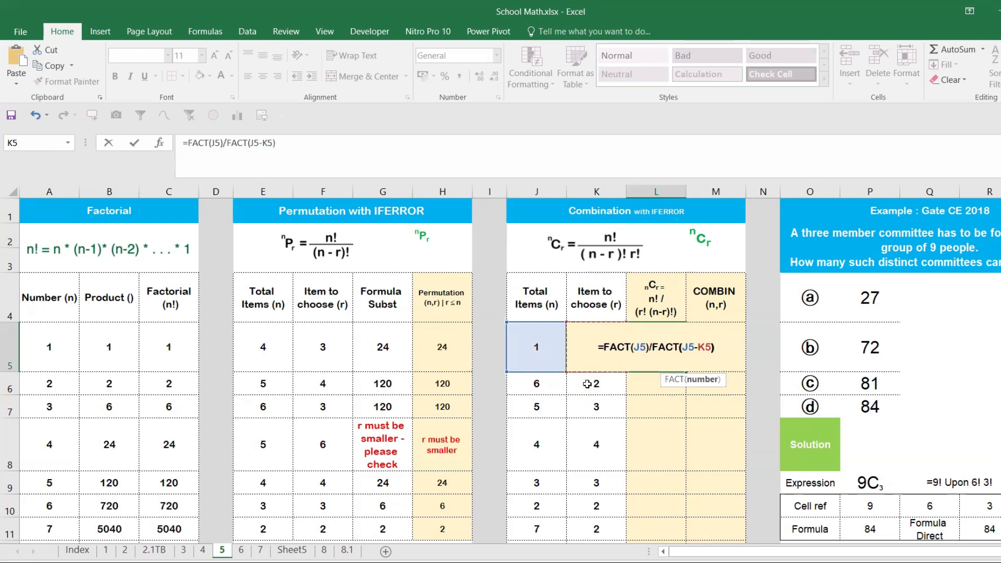
type("*fac")
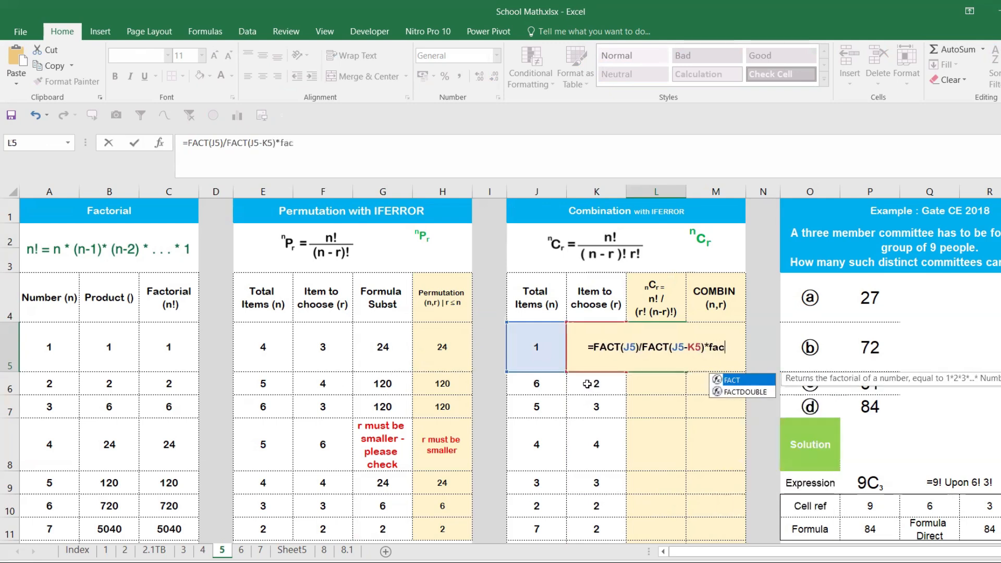
- Complete the L5 formula as =FACT(J5)/FACT(J5-K5)*FACT(K5) and enter it
key("Tab")
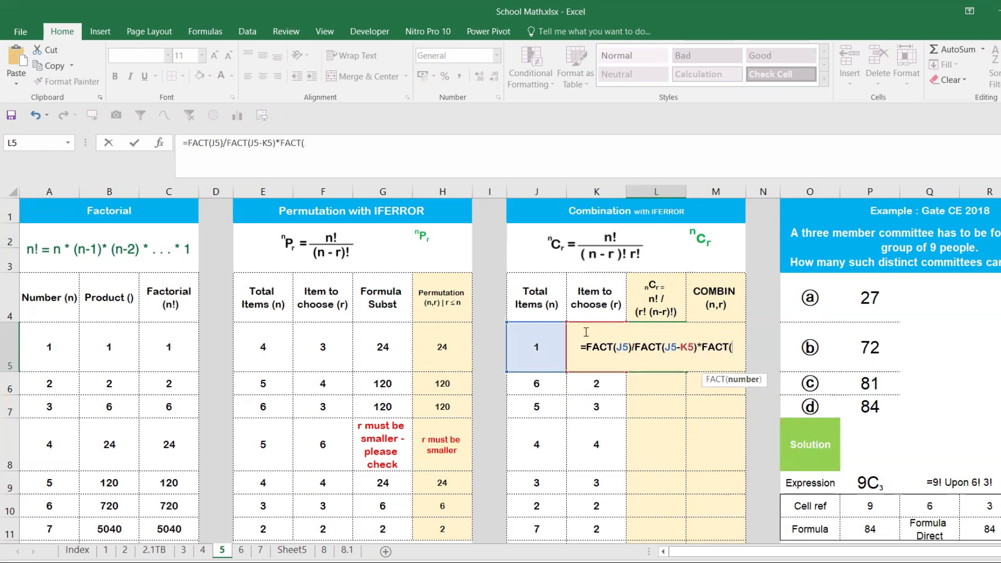
left_click(590, 384)
key("Up")
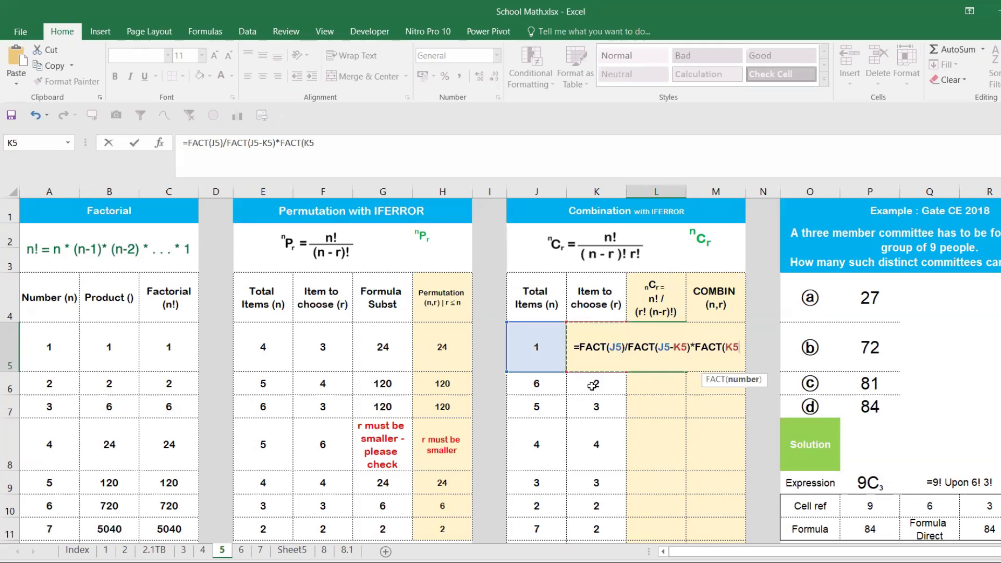
type(")")
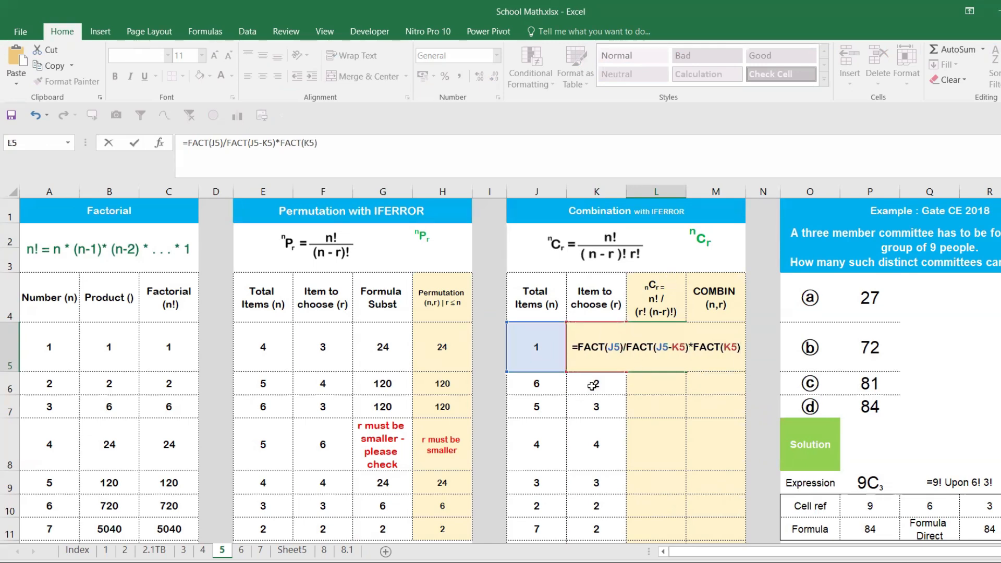
key("Return")
- Fill the L5 formula down through L12 of the Combination table
left_click(667, 362)
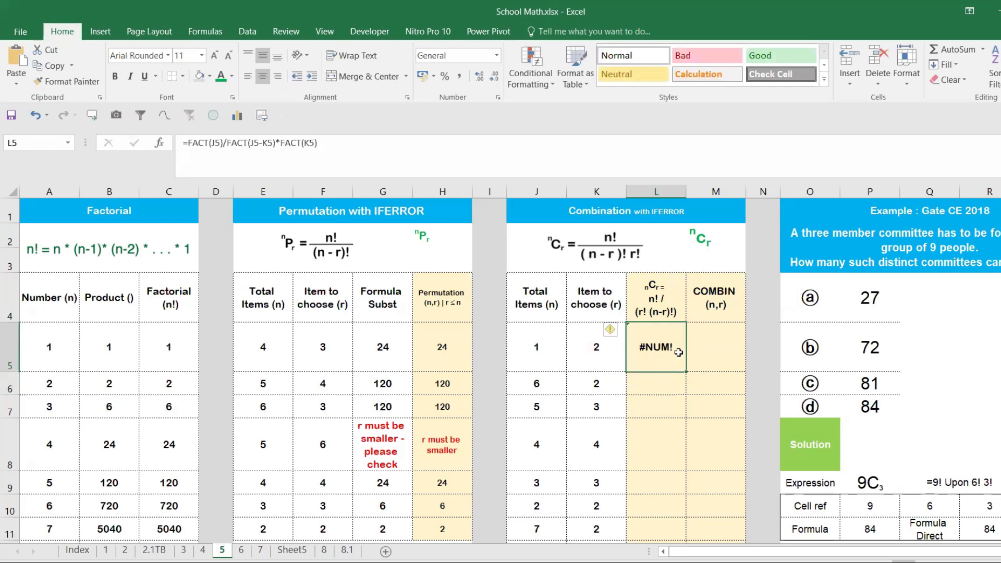
key("Left")
key("Right")
left_click_drag(686, 371, 657, 508)
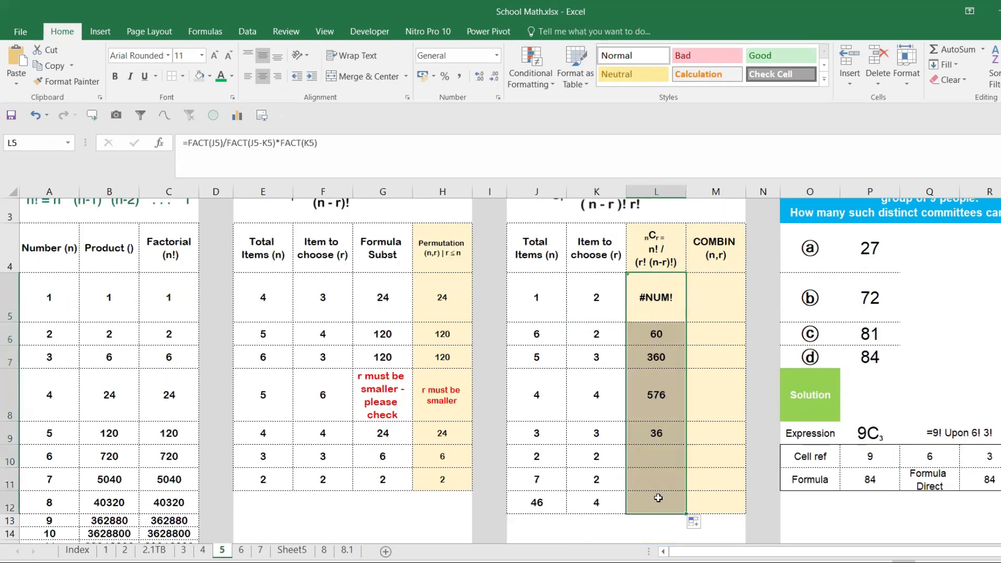
- Wrap the factorial formula in L5 in IFERROR with the error message "r must be smaller"
left_click(667, 310)
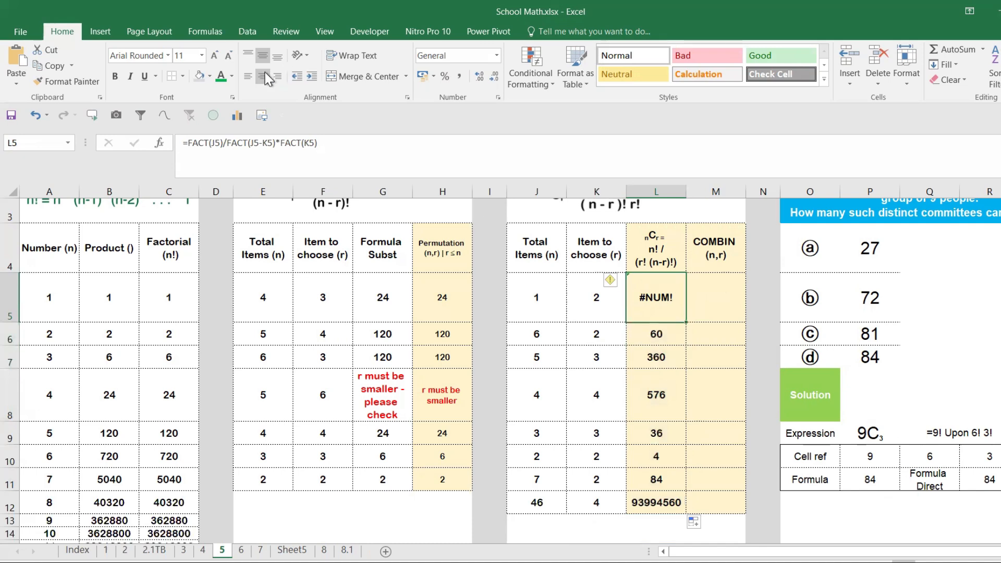
left_click(188, 143)
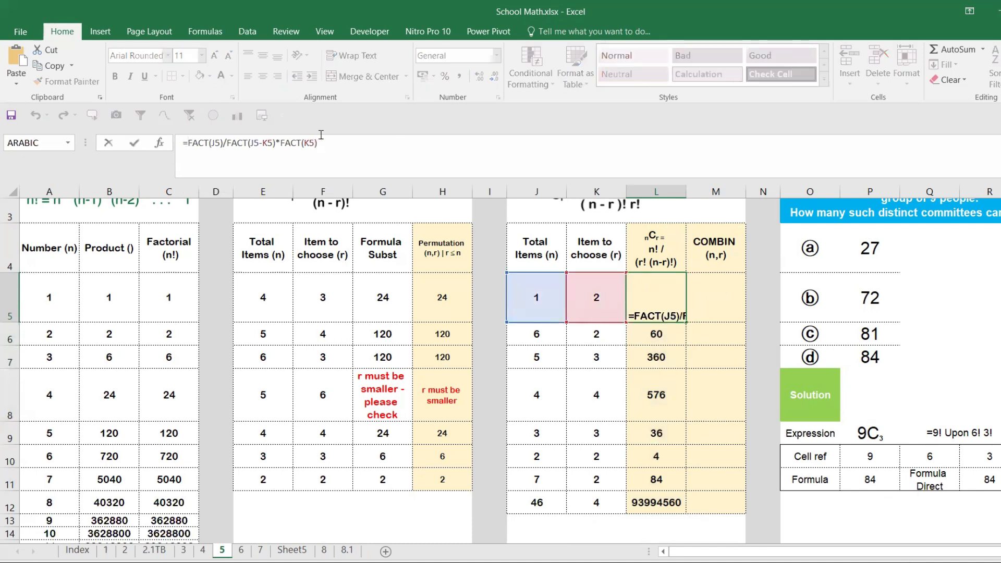
type("if")
key("Left")
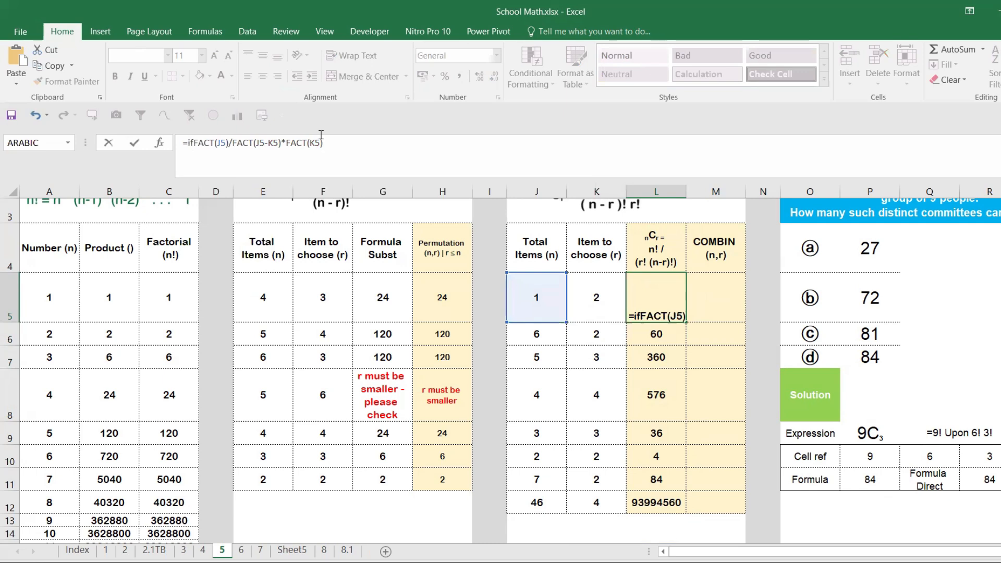
type("ERROR(")
key("Tab")
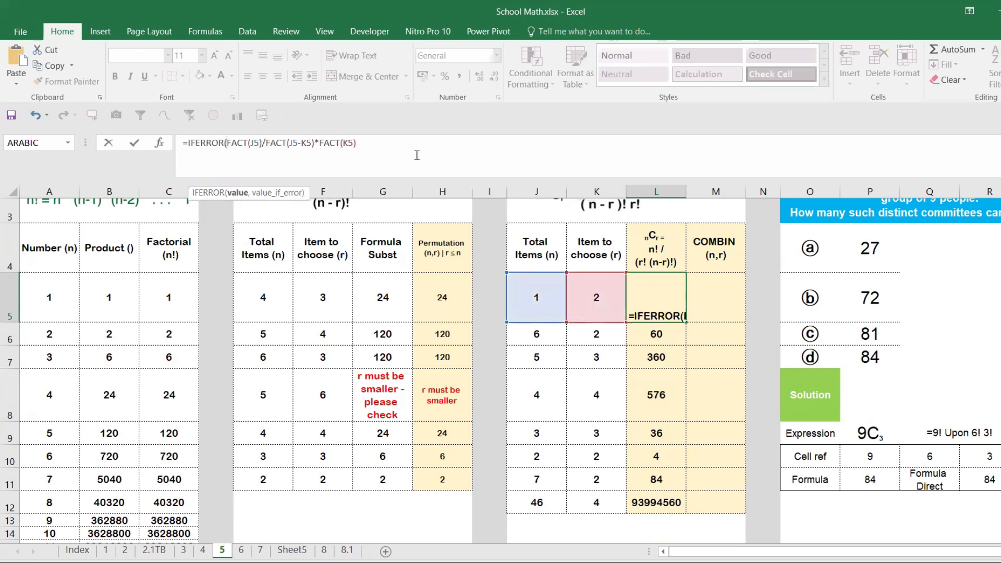
type(",")
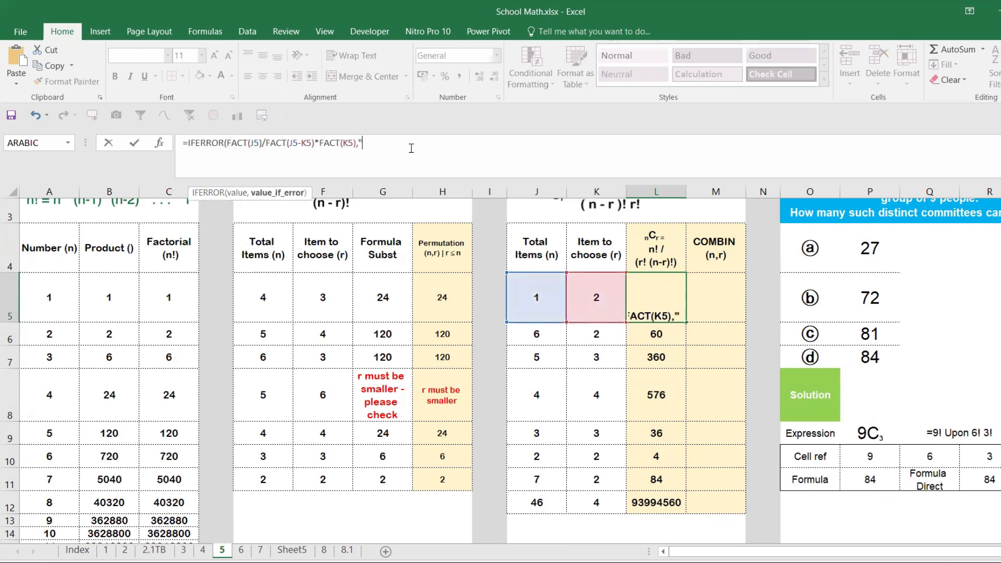
type("\"r must be smal")
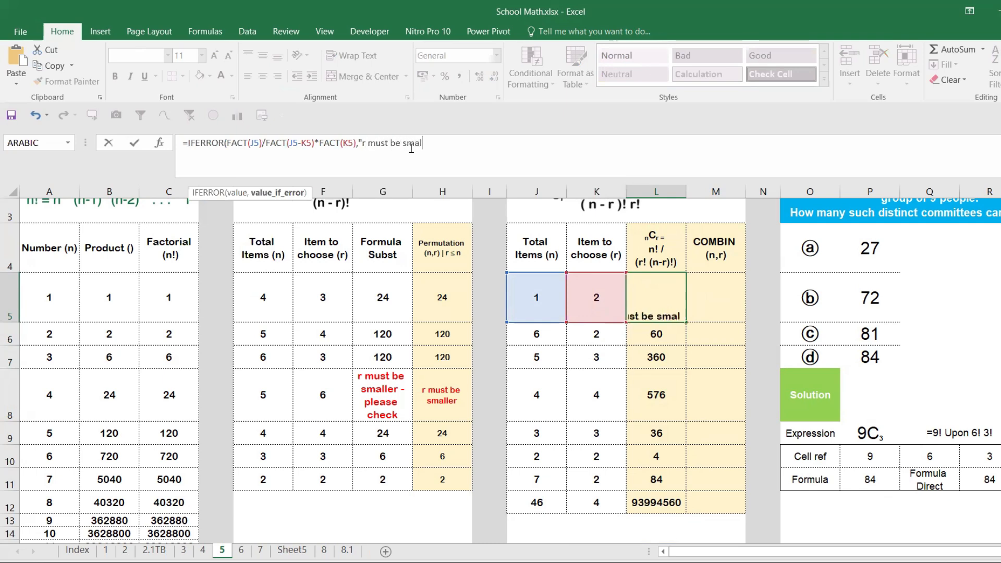
type("ler\")")
key("Return")
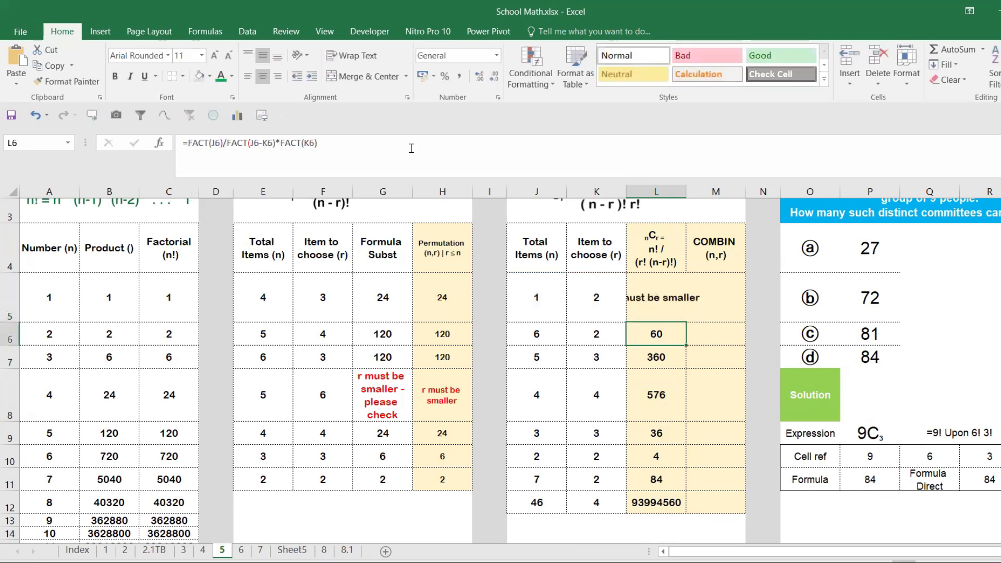
- Wrap the text in L5 and fill its IFERROR formula down through L12
left_click(661, 291)
key("alt")
key("h")
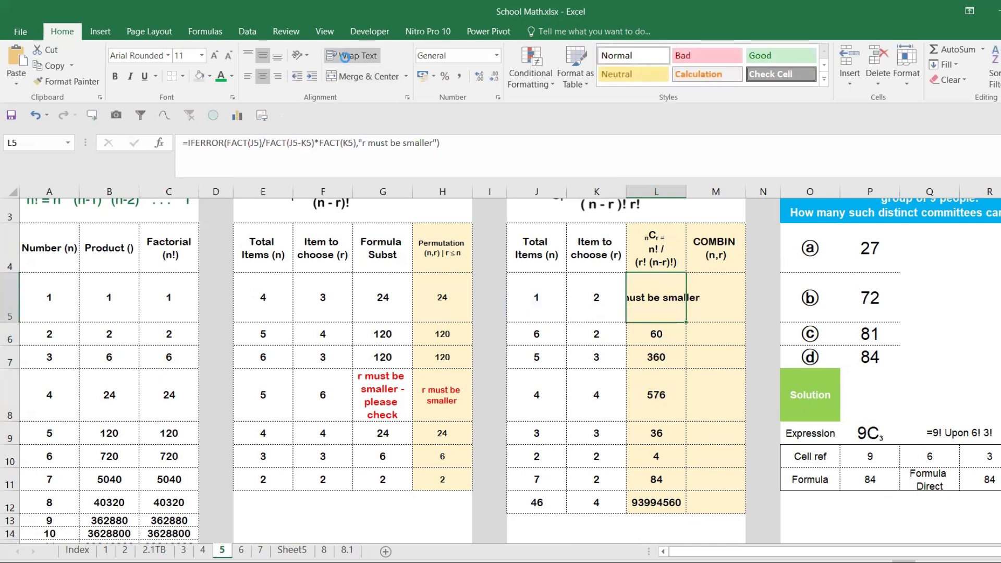
key("w")
double_click(686, 323)
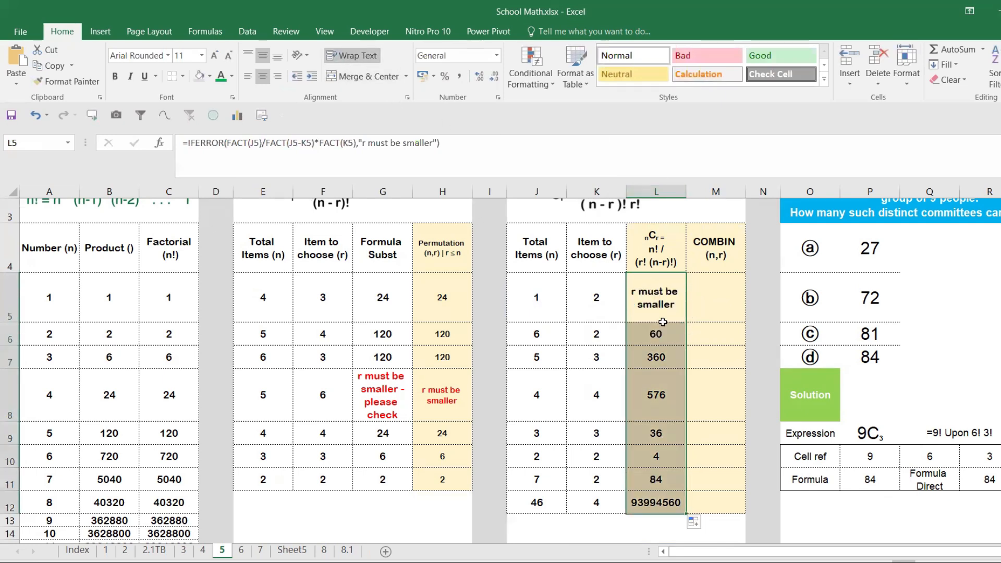
- Change the items to choose in K6 to 7 and check the error messages in L5:L6
left_click(589, 334)
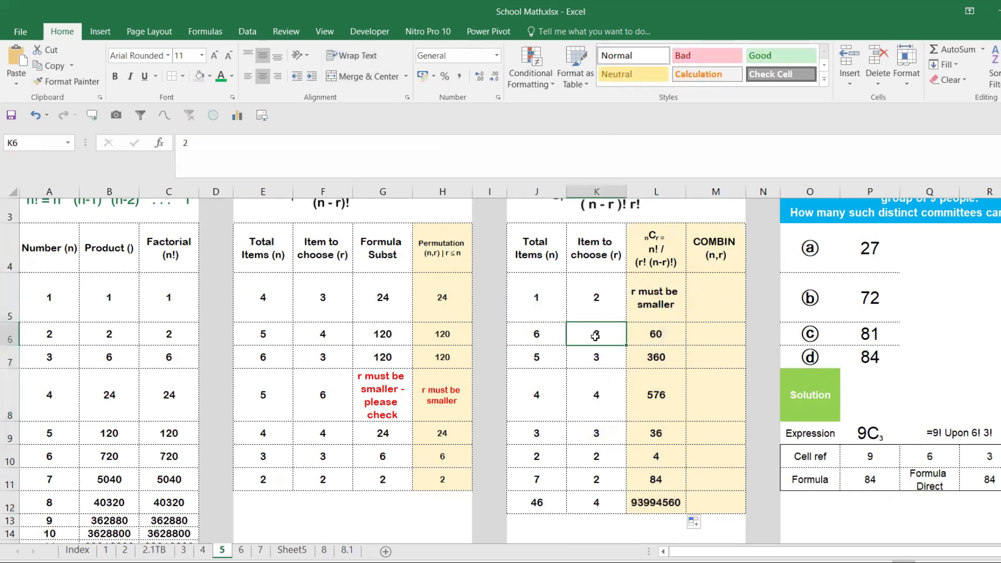
type("7")
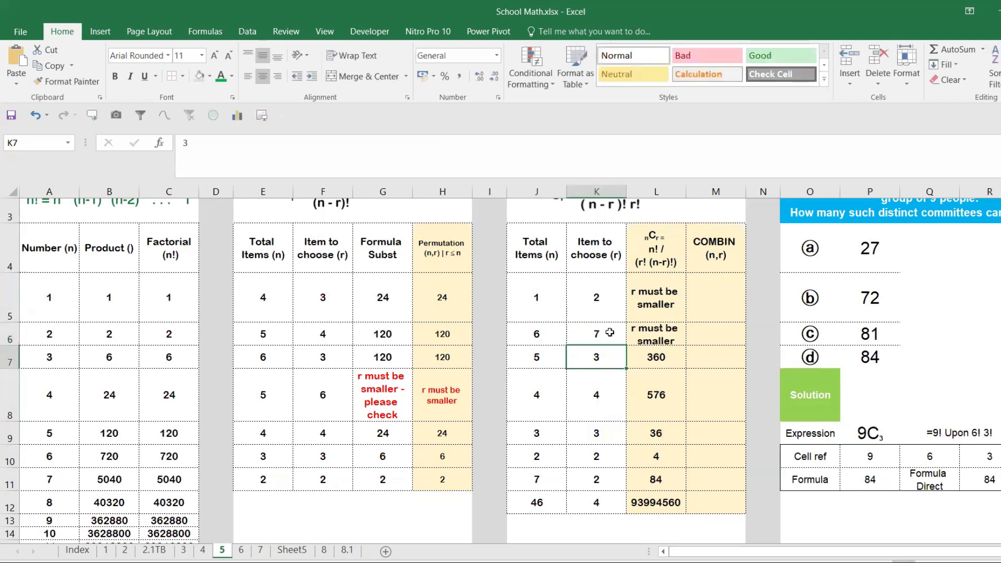
left_click(671, 330)
left_click_drag(646, 305, 654, 331)
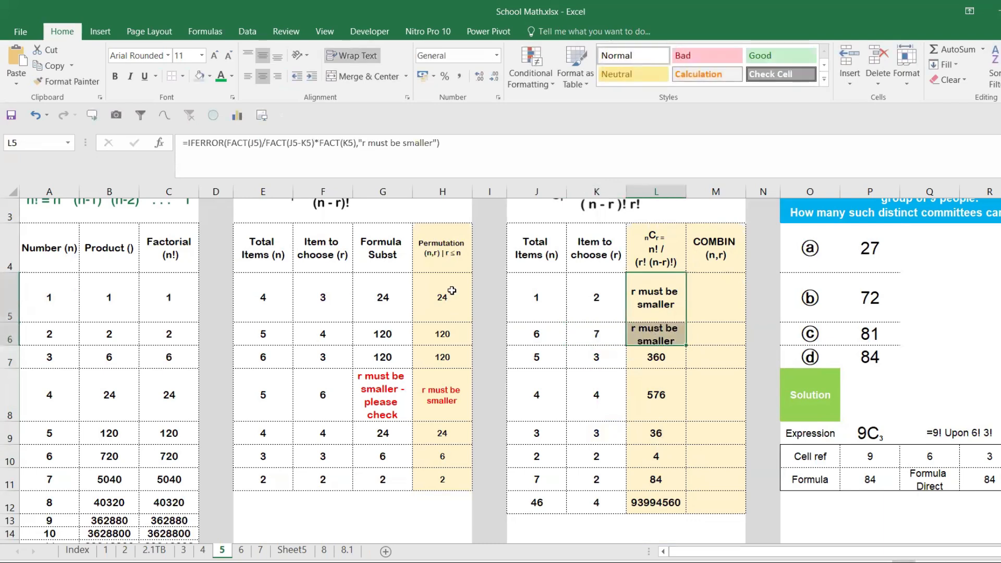
- Enter =COMBIN(J5,K5) in M5 and fill it down the COMBIN column
left_click(711, 291)
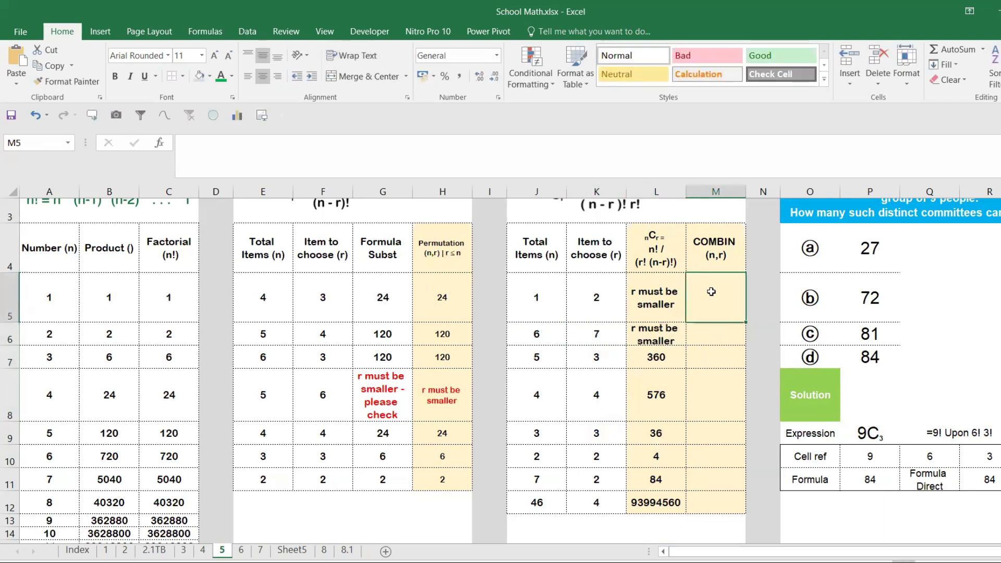
scroll(711, 291, "up", 1)
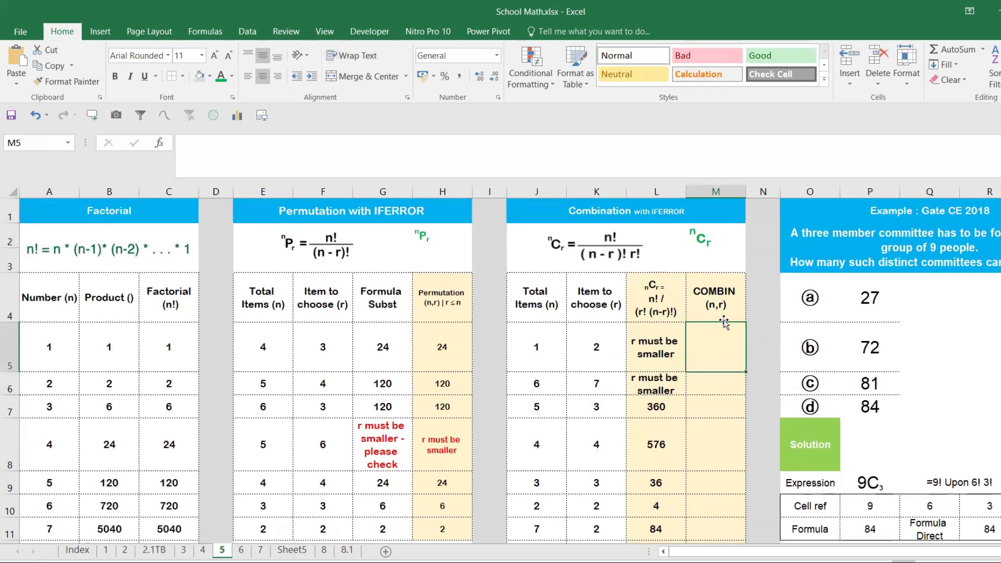
type("=comb")
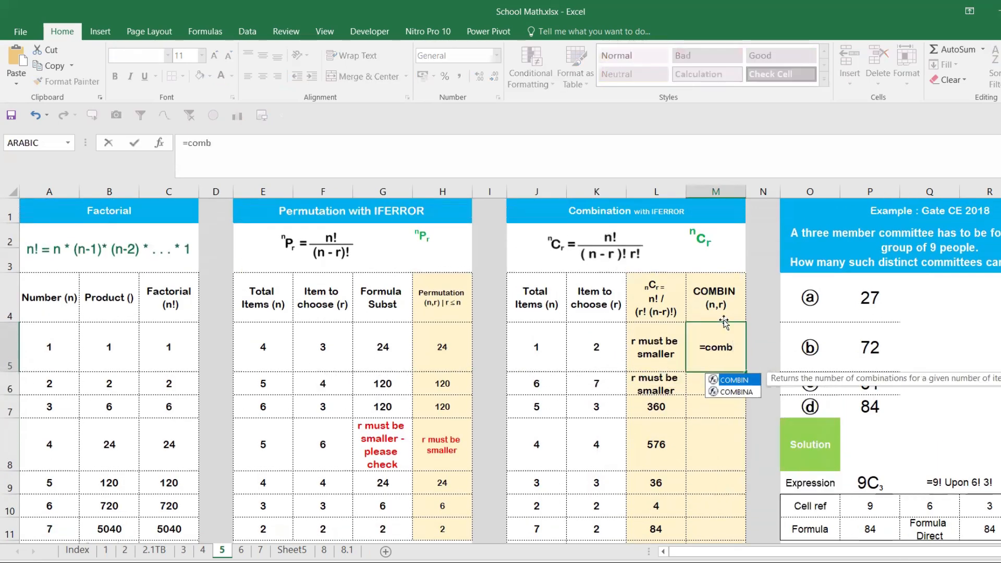
key("Tab")
left_click(552, 345)
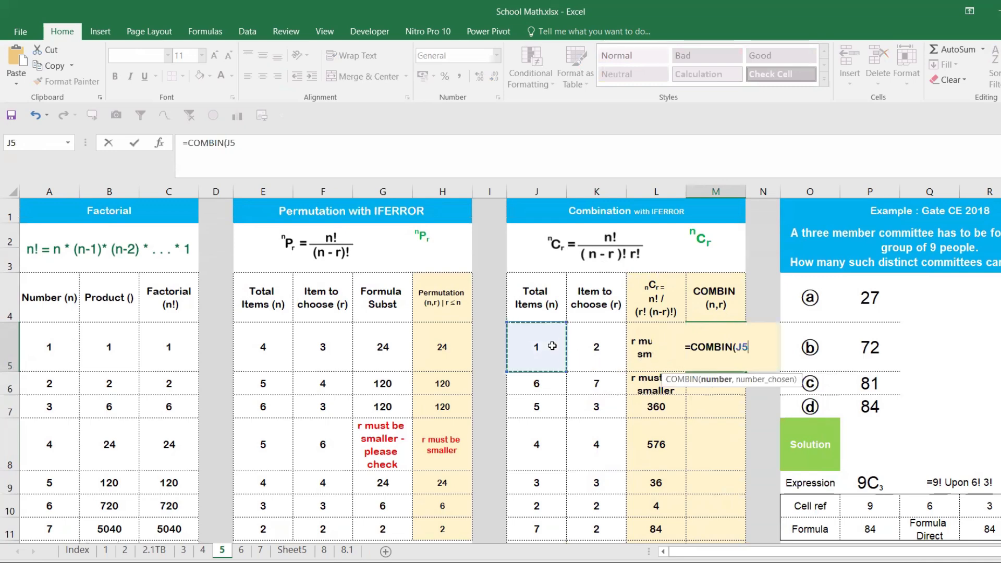
type(",")
left_click(594, 350)
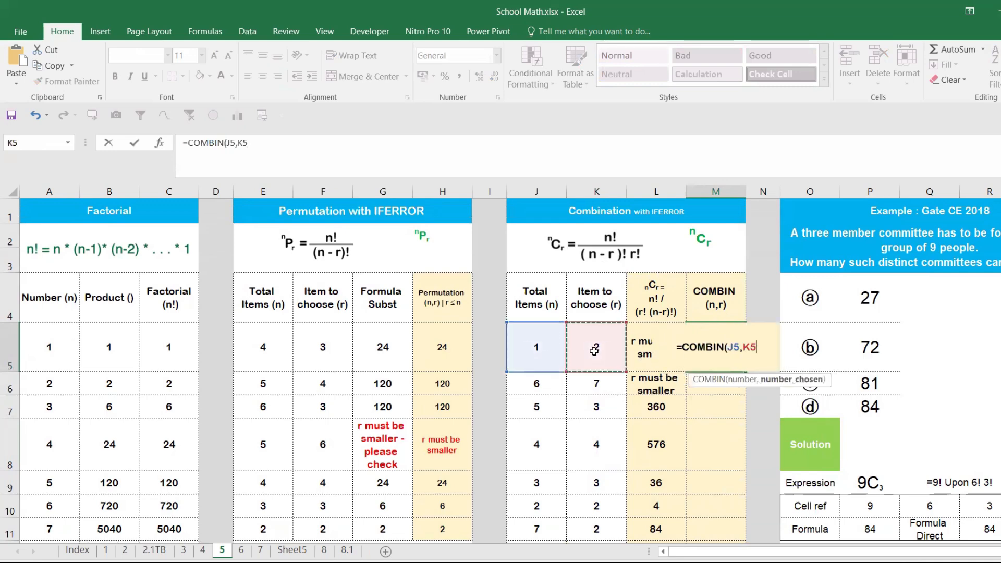
key("Return")
left_click(739, 363)
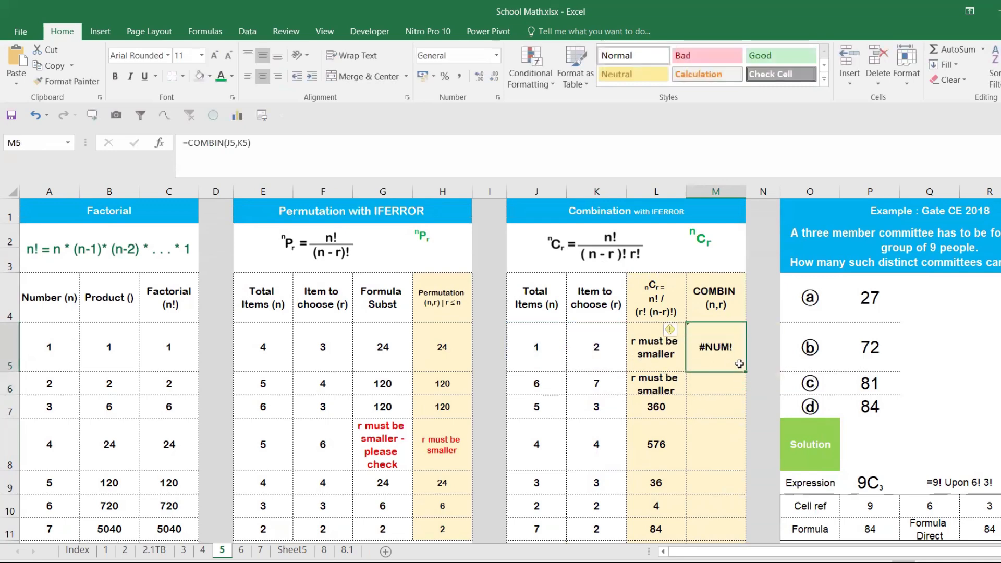
left_click_drag(746, 371, 715, 529)
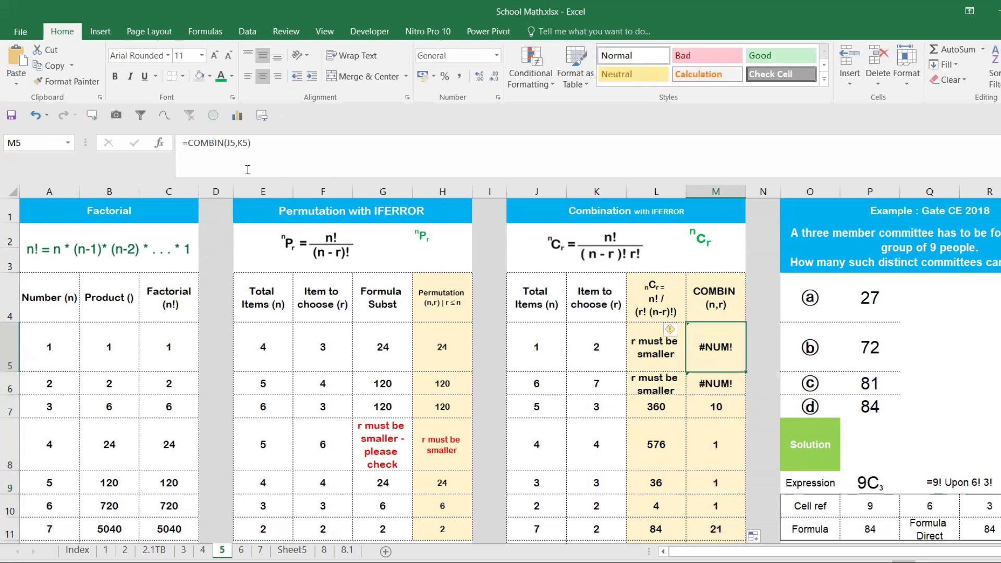
- Wrap the COMBIN formula in M5 in IFERROR with the error message "r must be smaller"
left_click(193, 143)
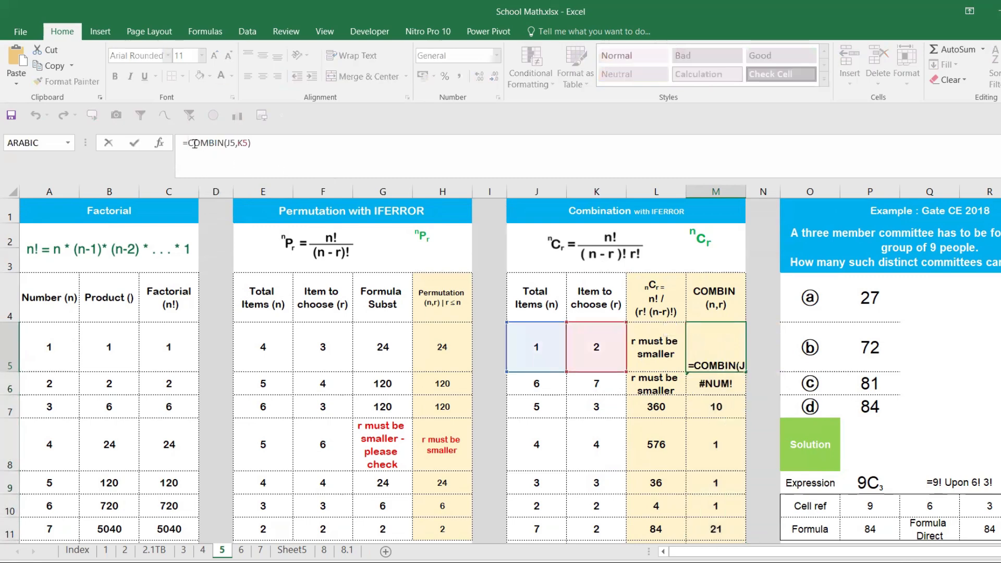
type("IFE")
key("Tab")
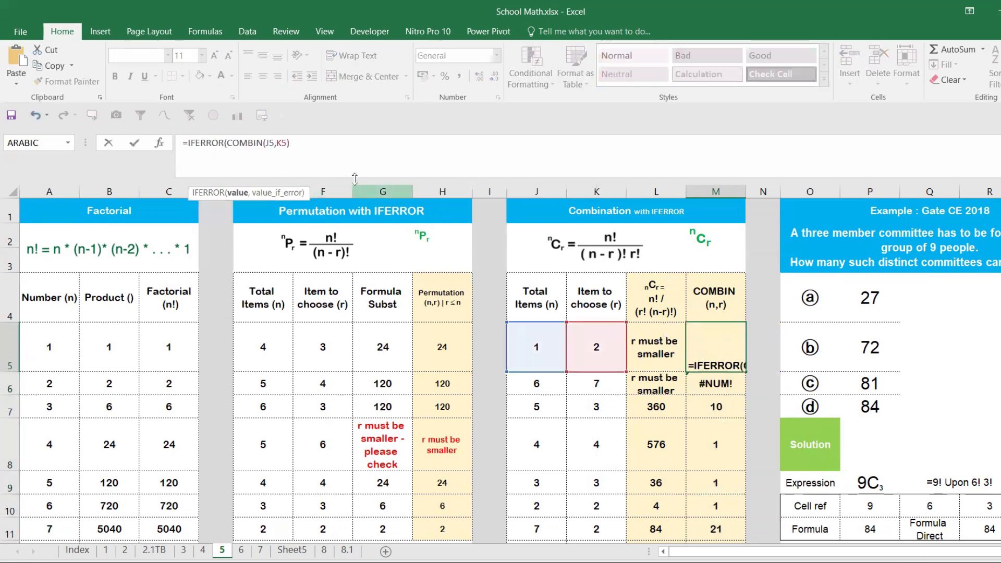
type(",\"")
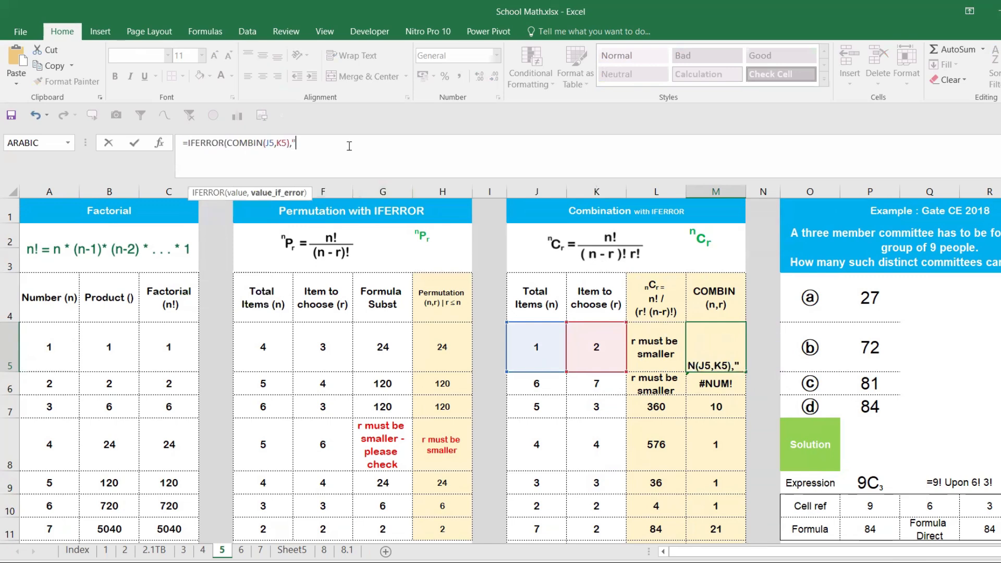
type("r must")
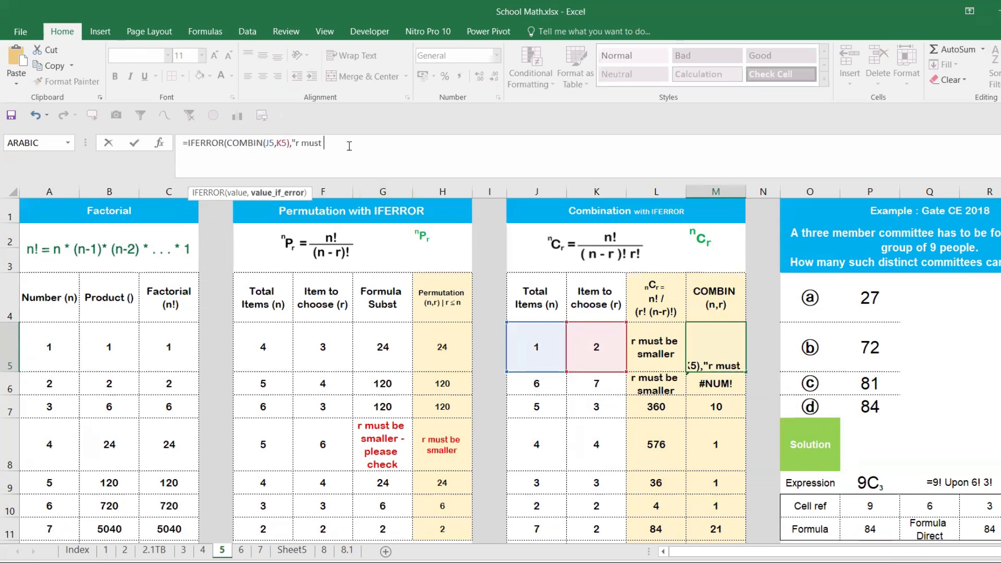
type(" be smaller\"")
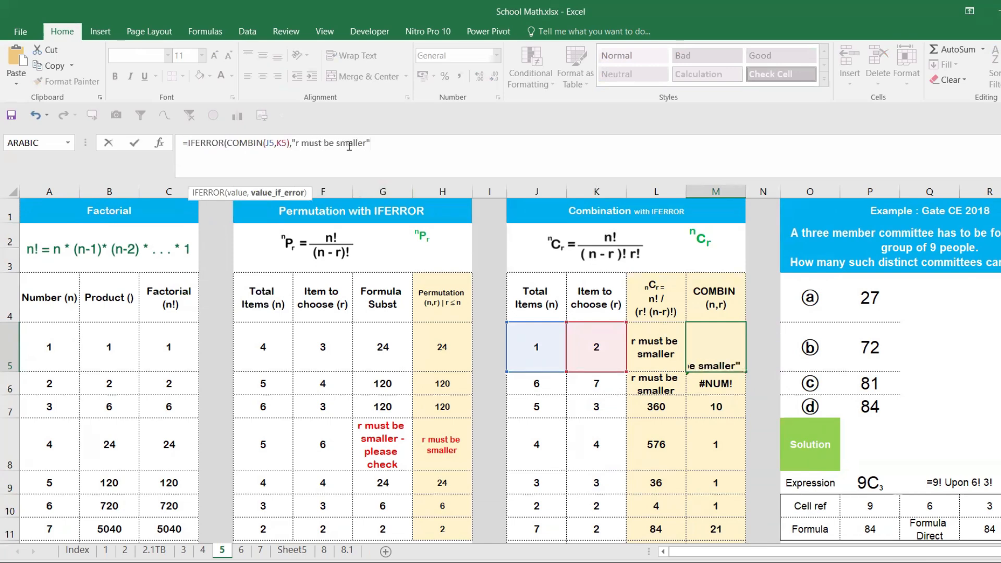
type(")")
key("ctrl+Return")
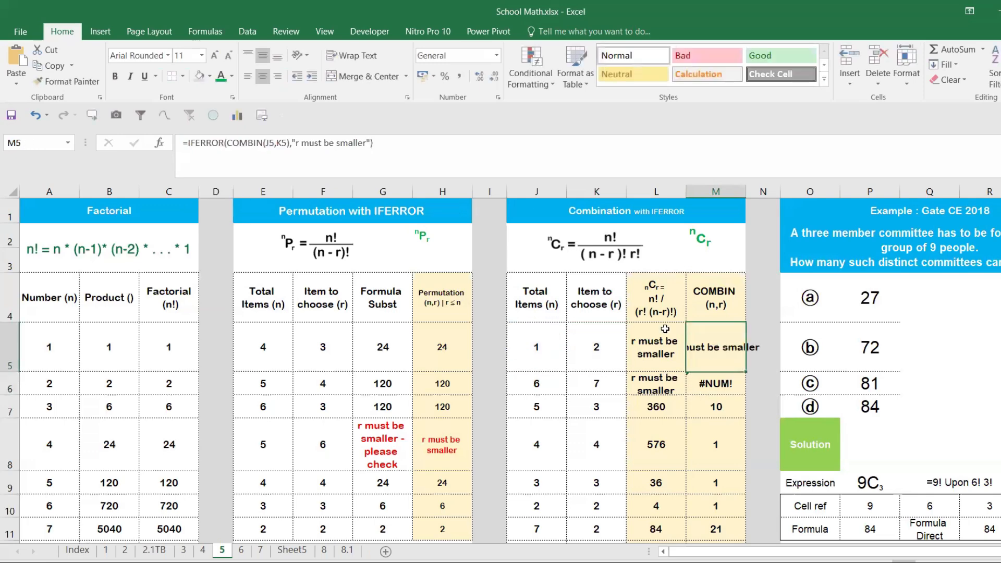
- Wrap the text in M5 and fill its IFERROR formula down the COMBIN column
left_click(350, 56)
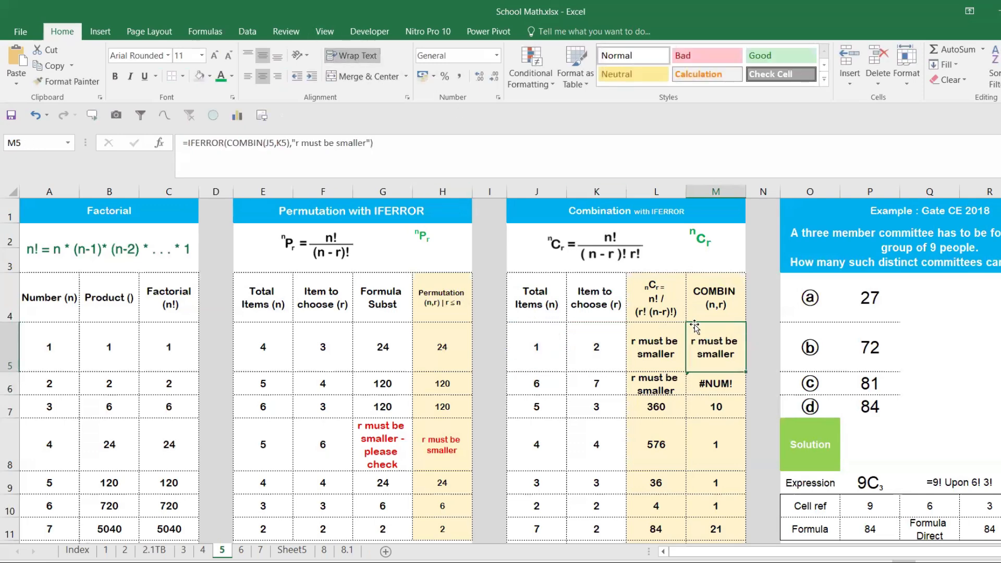
double_click(746, 372)
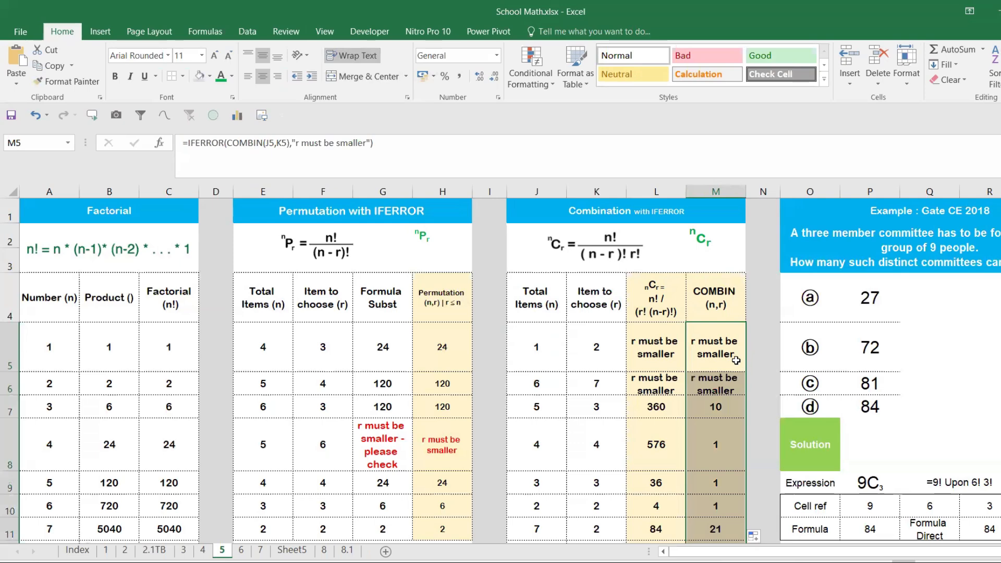
left_click(646, 319)
- Match the first Combination row to the first Permutation row by setting J5 to 4 and K5 to 3
left_click(301, 328)
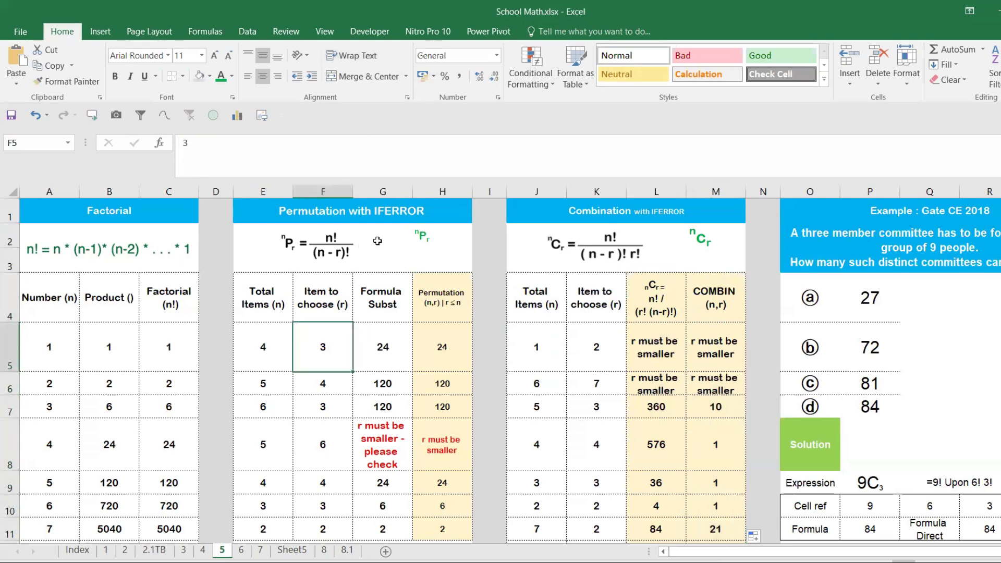
left_click(397, 212)
left_click(587, 208)
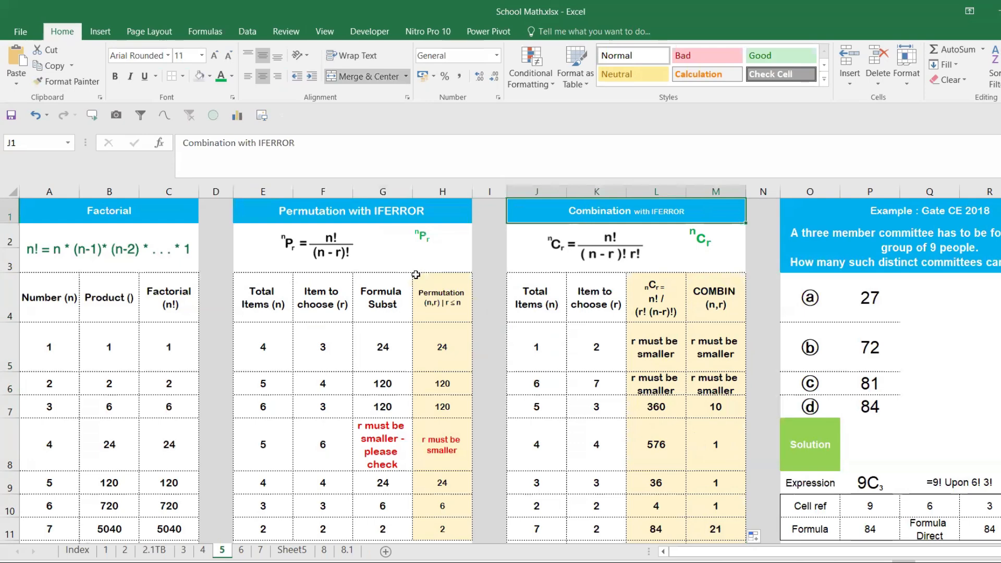
left_click(259, 352)
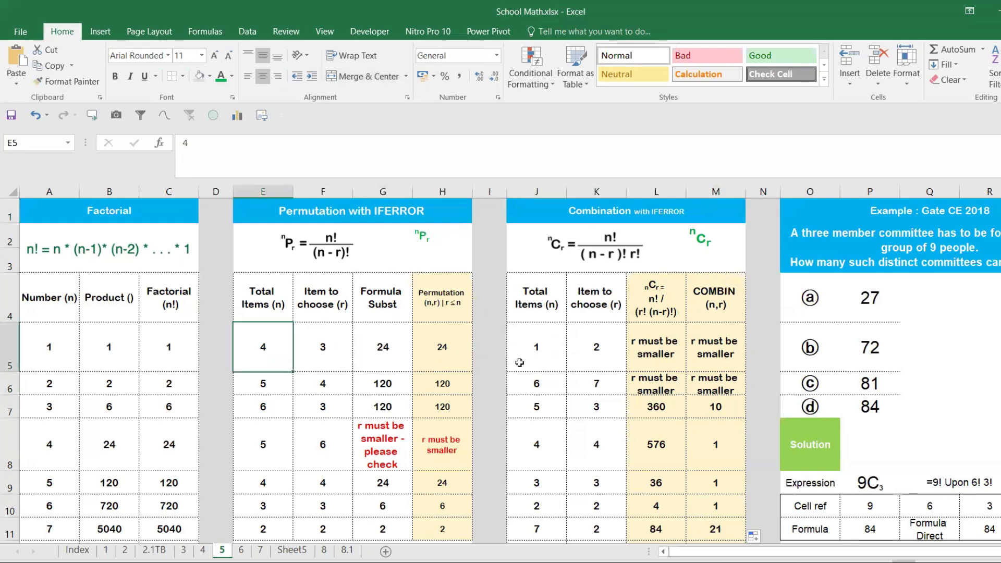
left_click(545, 357)
type("4")
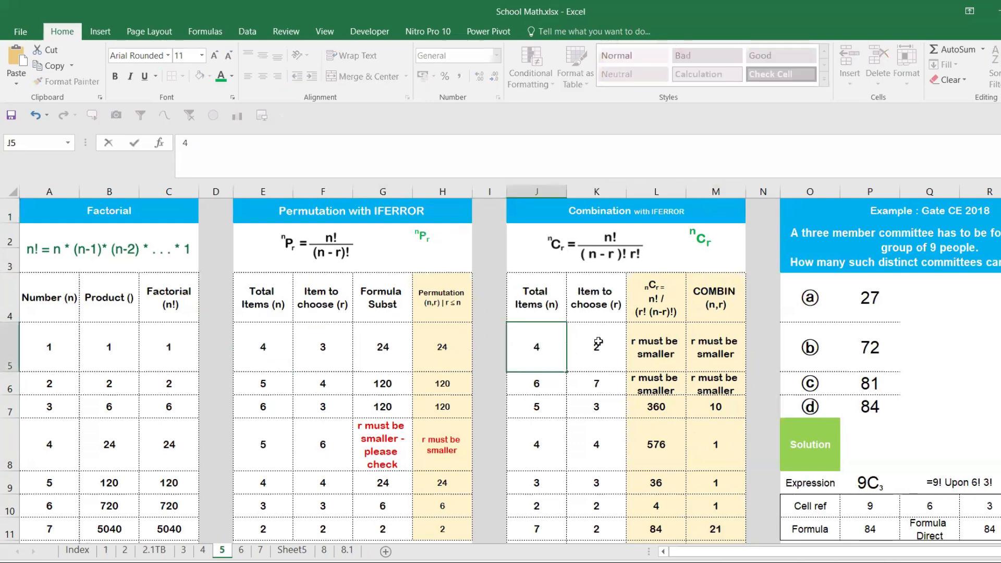
left_click(600, 343)
type("3")
key("Return")
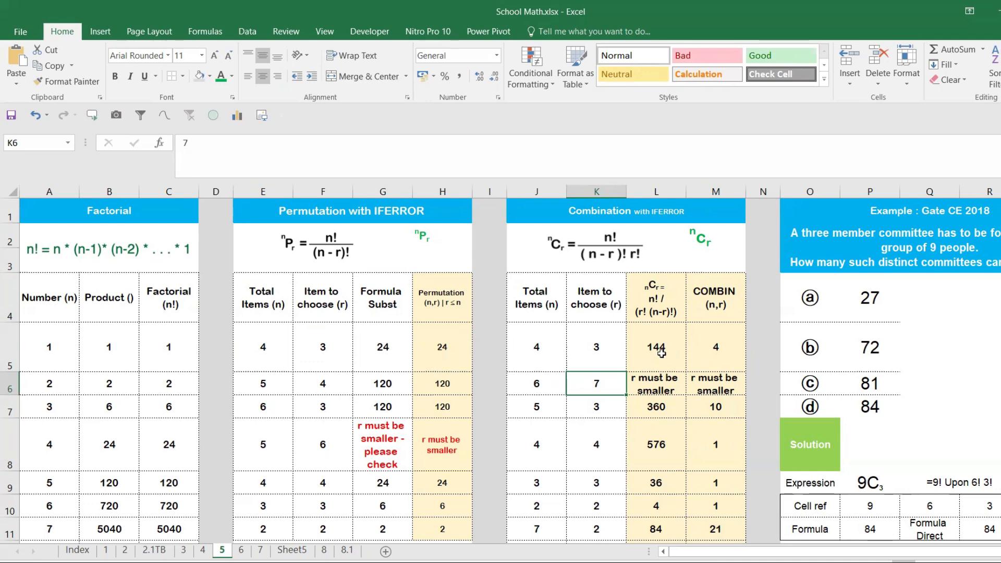
- Review the factorial formula in L5 and clear the cell
left_click(660, 354)
double_click(661, 354)
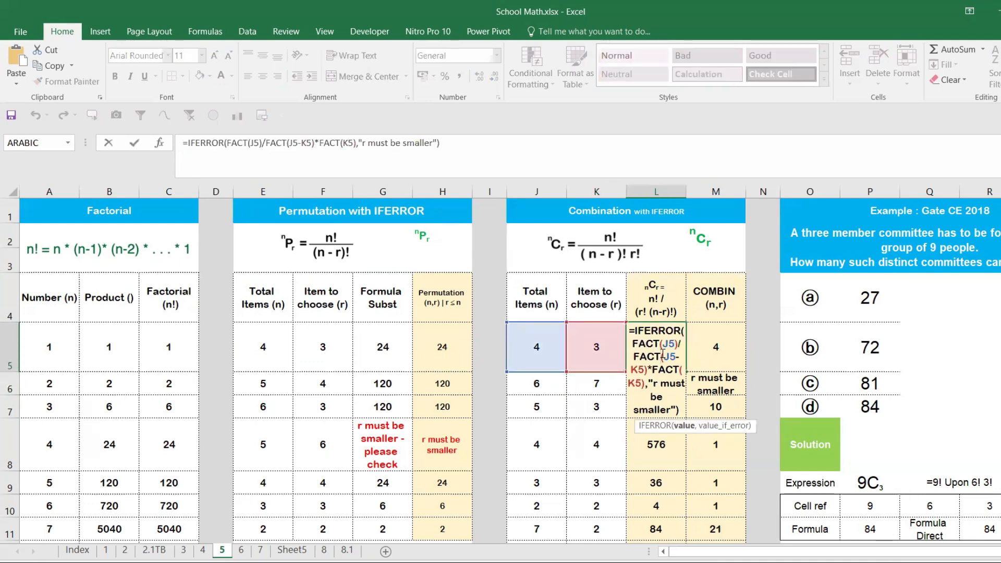
key("Escape")
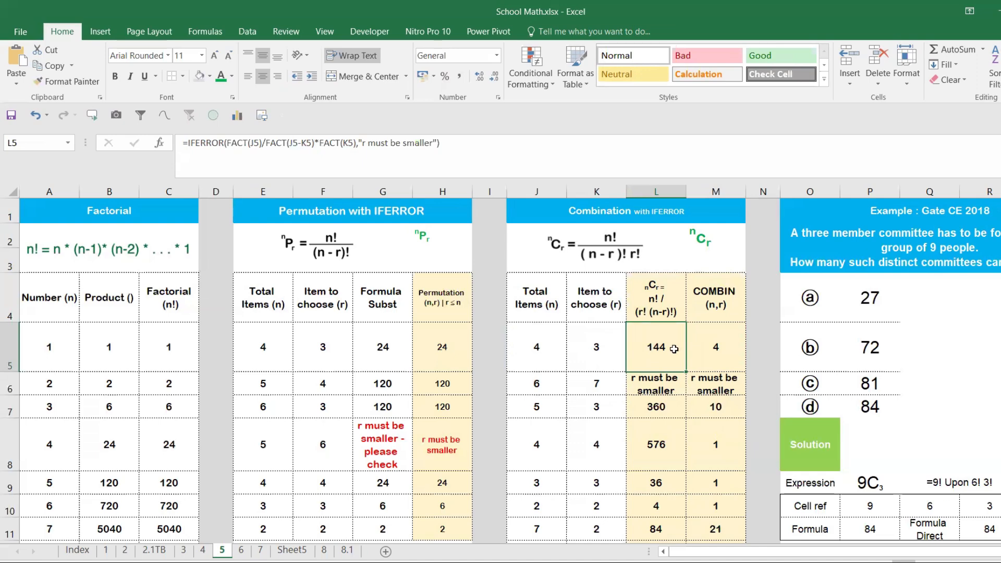
double_click(665, 350)
key("Escape")
key("Delete")
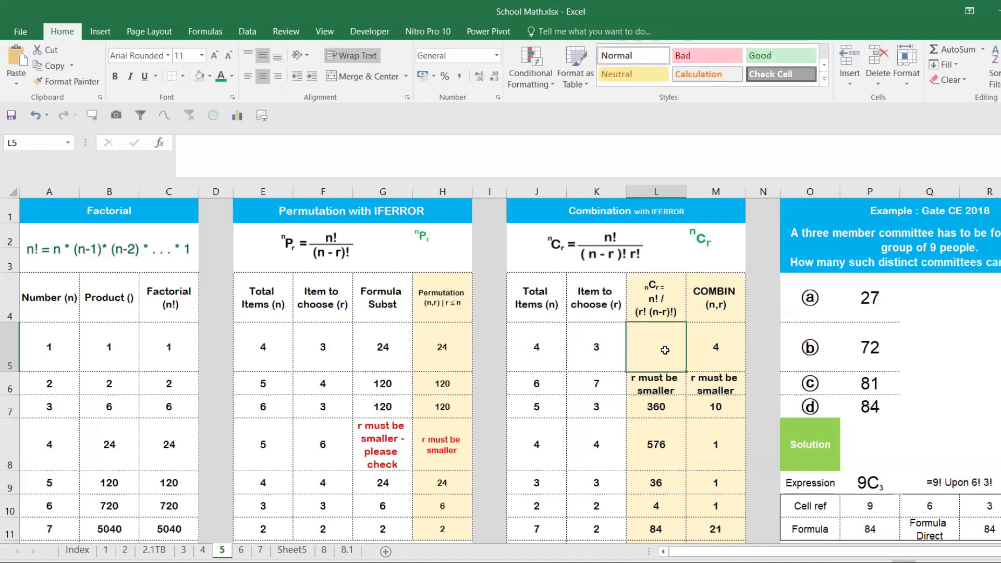
- Start a new nCr formula in L5 with =FACT(J5)
type("=")
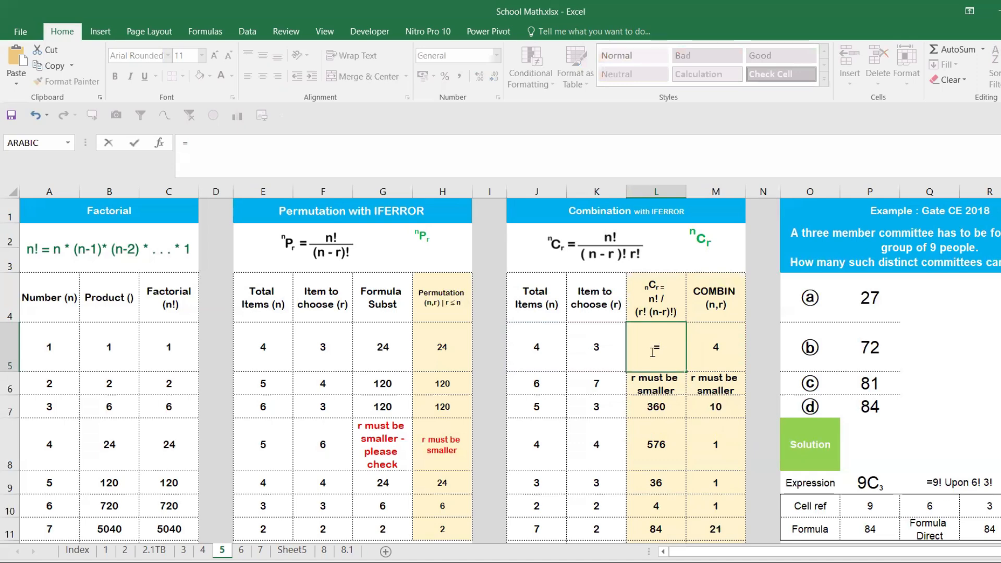
type("fac")
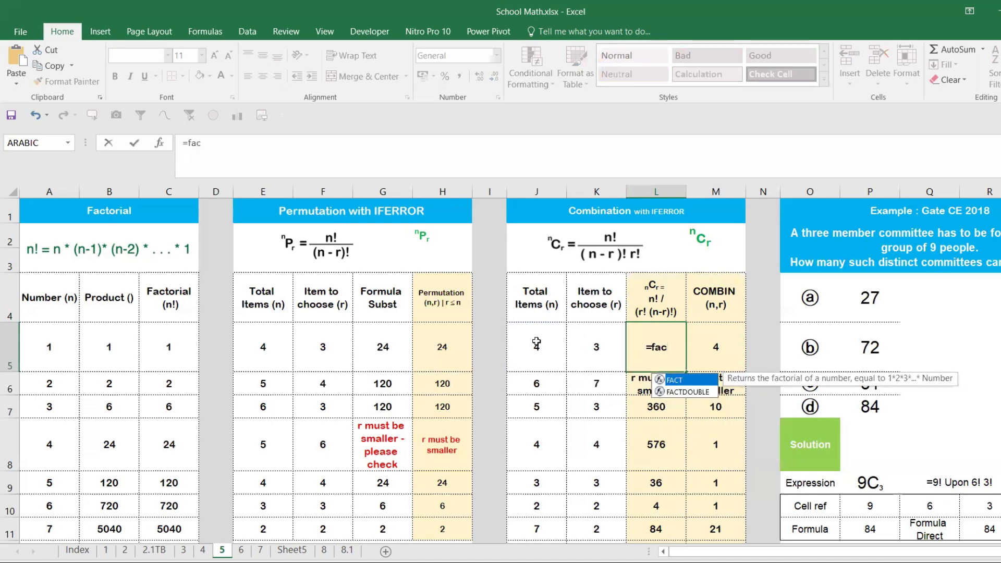
key("Tab")
left_click(537, 342)
type(")")
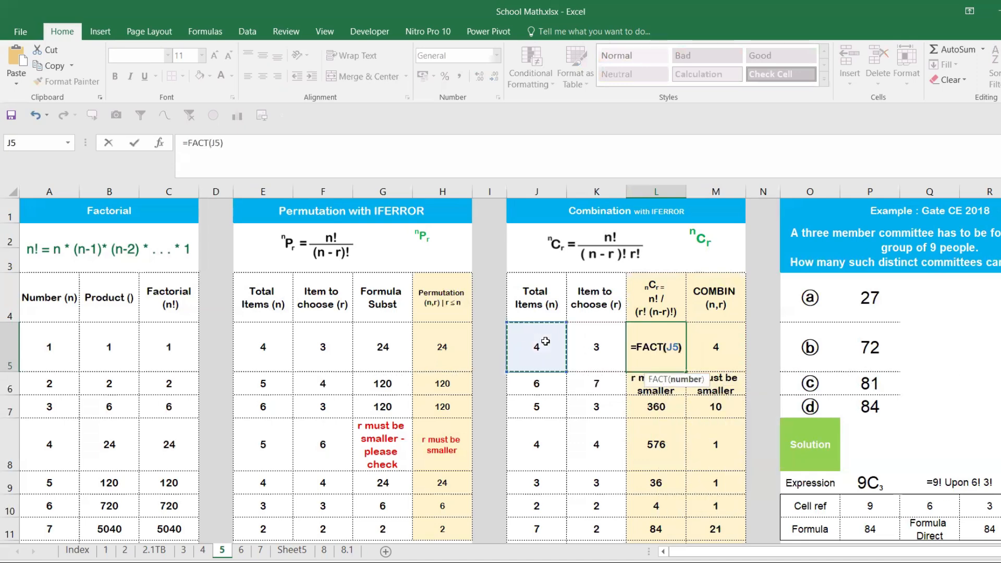
type("/(")
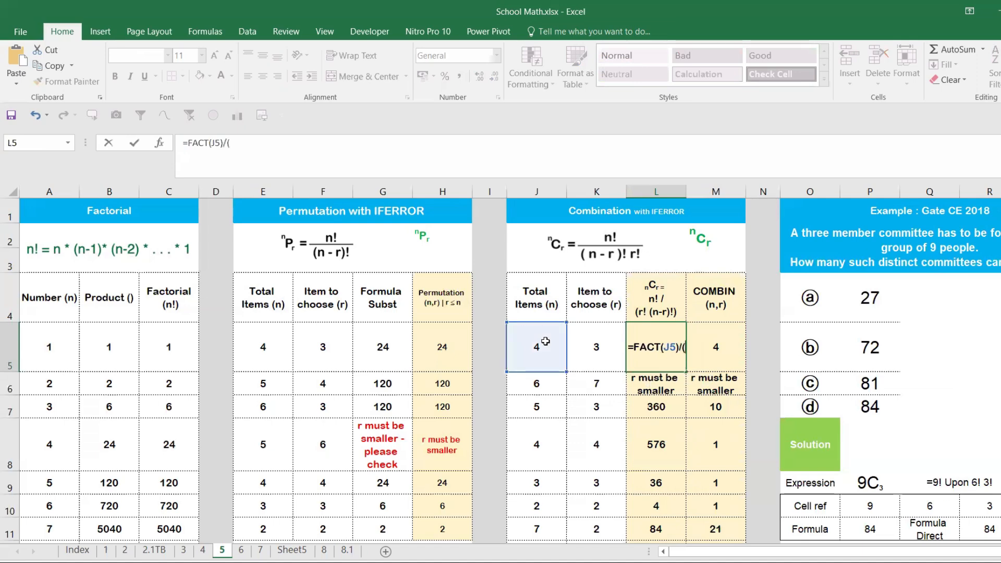
type("fac")
- Complete the L5 formula as =FACT(J5)/(FACT(J5-K5)*FACT(K5)) and fill it down the nCr column
key("Tab")
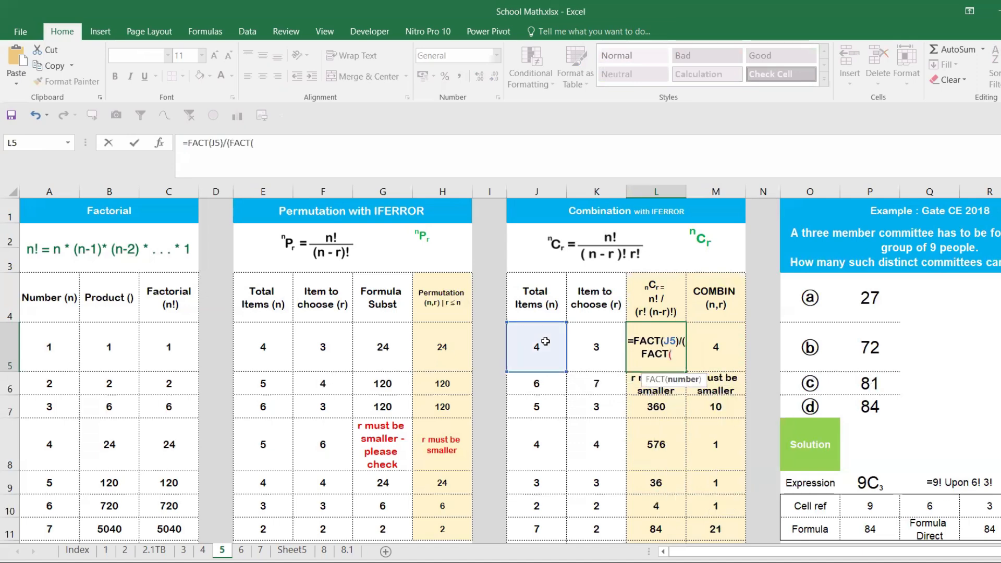
left_click(544, 341)
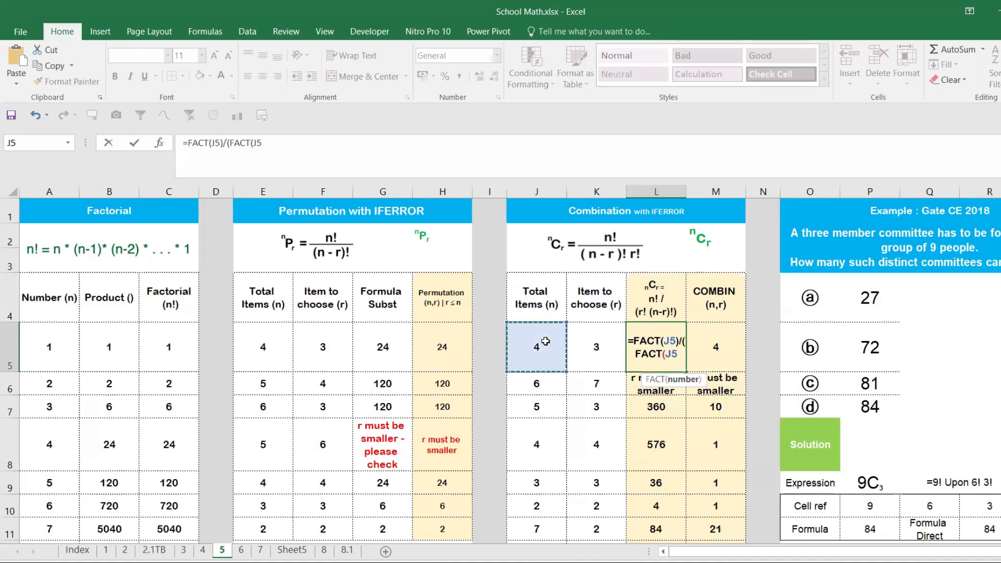
type("-")
left_click(607, 346)
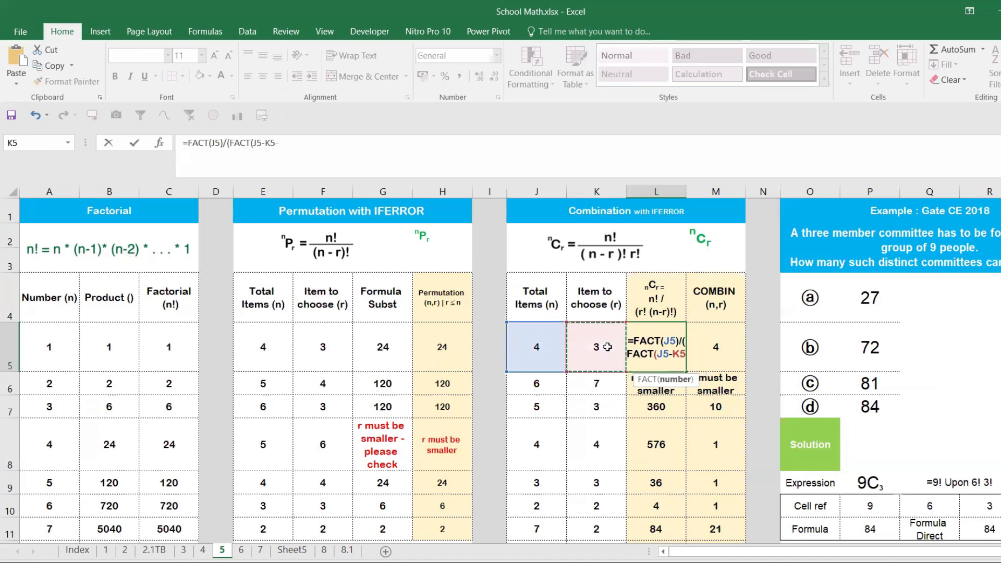
type(")")
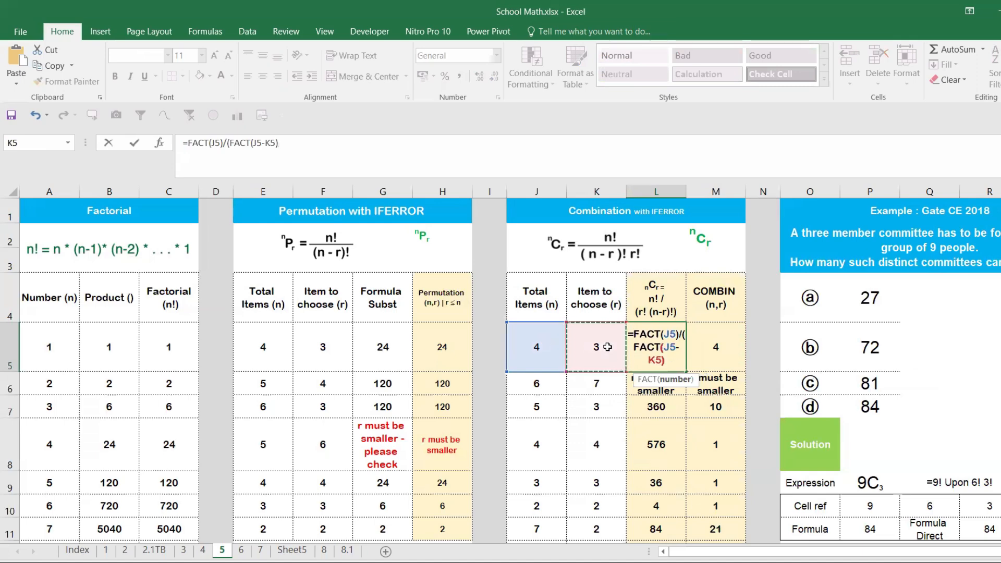
type("*FACT(")
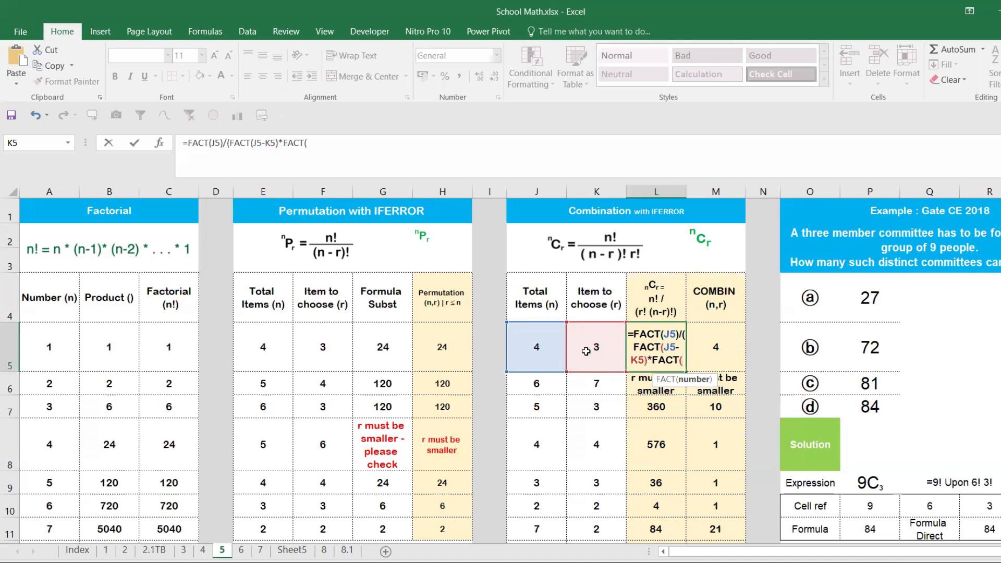
left_click(587, 350)
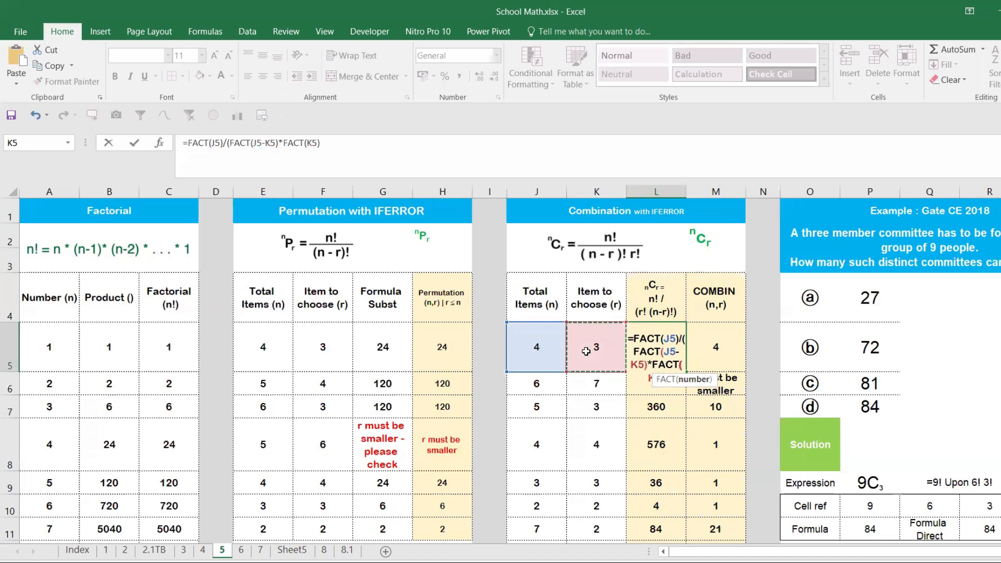
type("))")
key("Return")
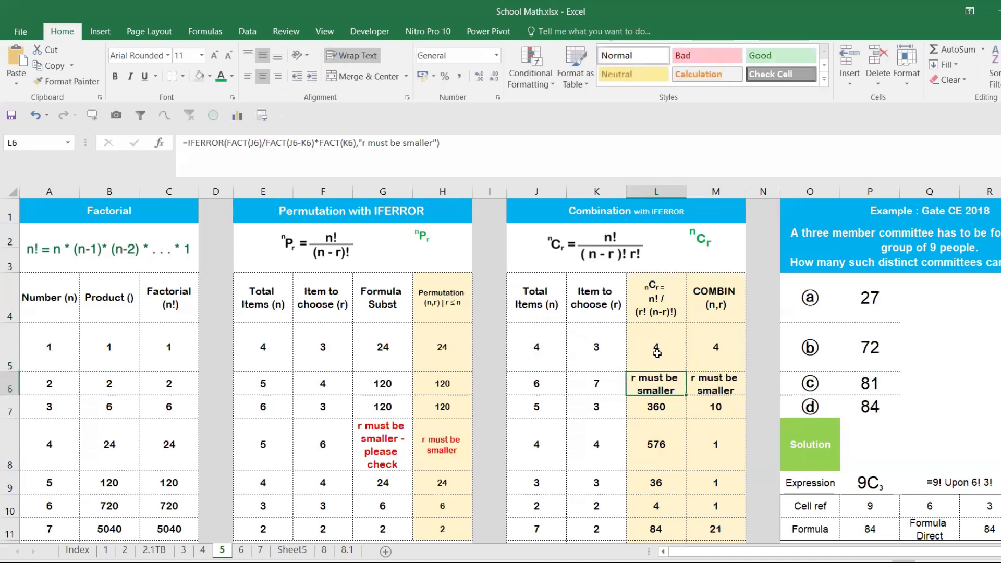
left_click(670, 366)
double_click(688, 372)
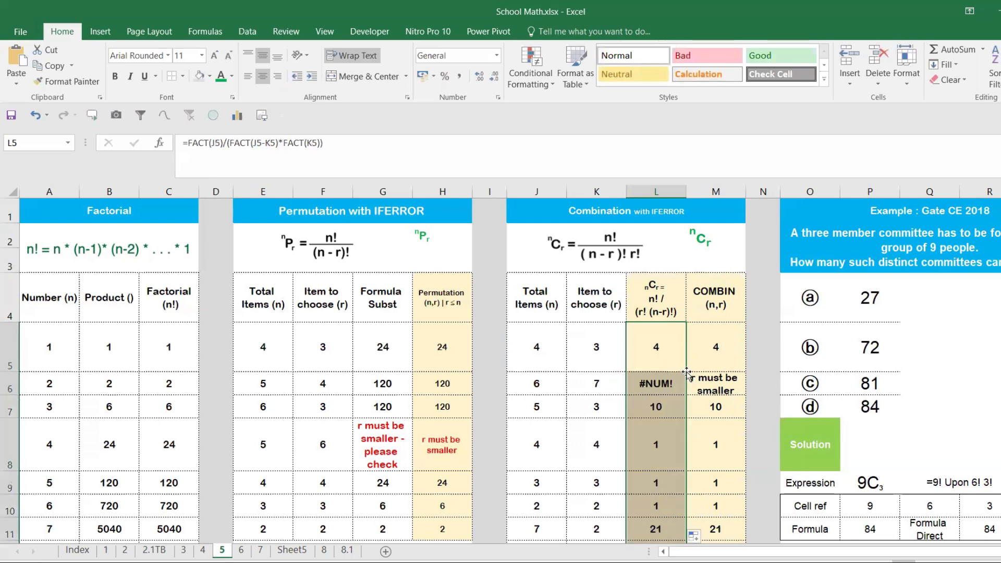
- Wrap the factorial formula in L5 in IFERROR with the fallback text "r must be smaller"
left_click(656, 356)
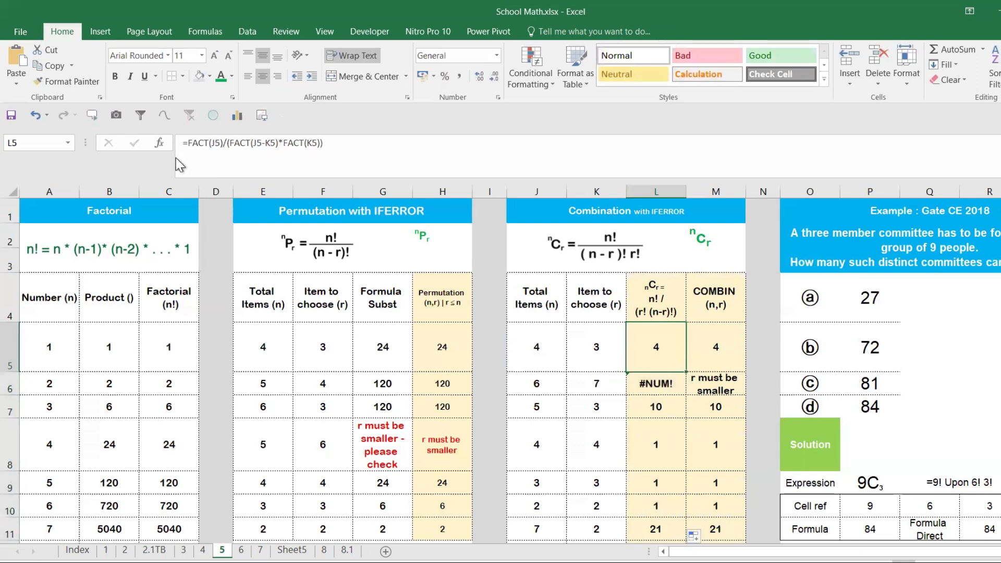
left_click(187, 151)
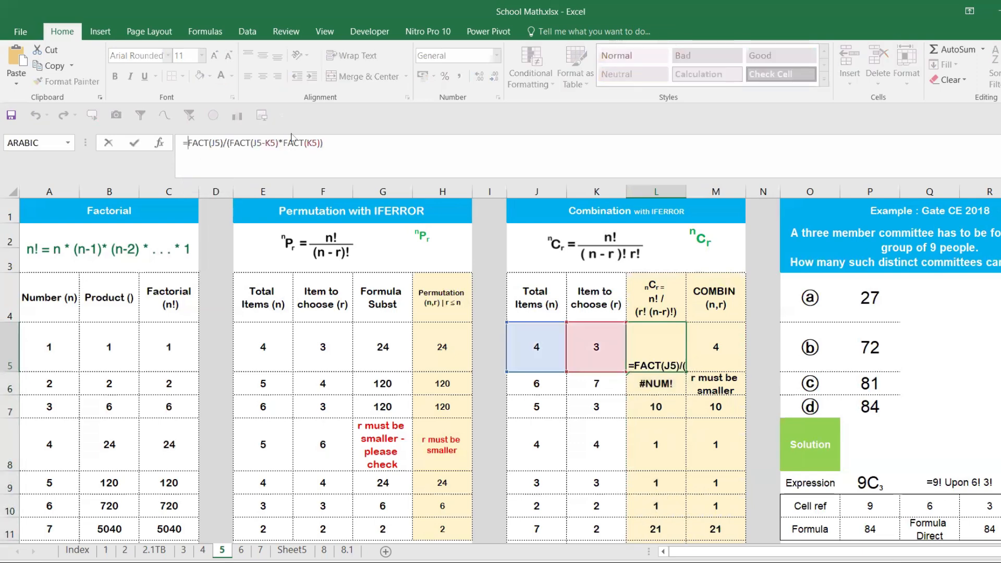
type("if")
key("Down")
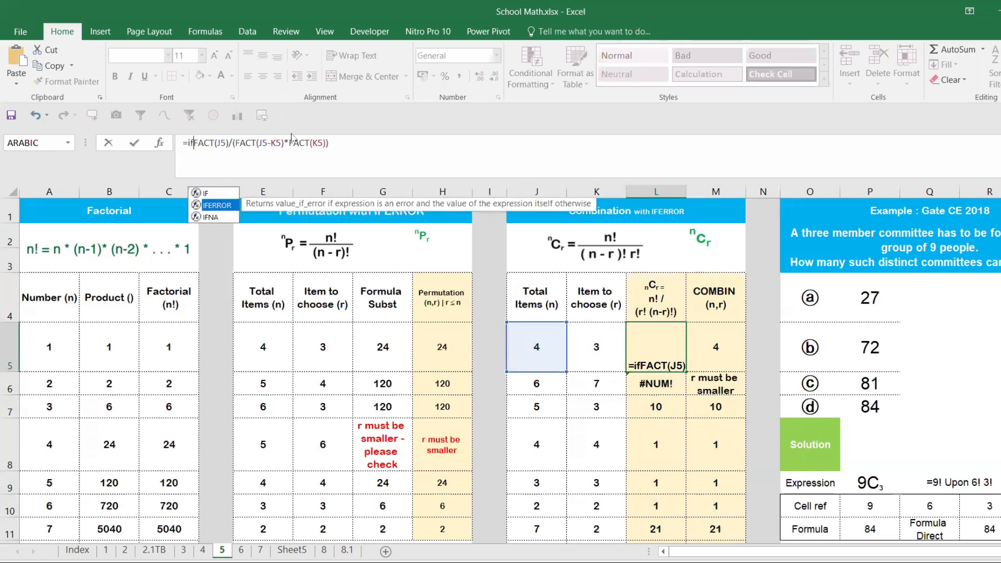
key("Tab")
left_click(385, 143)
type(",")
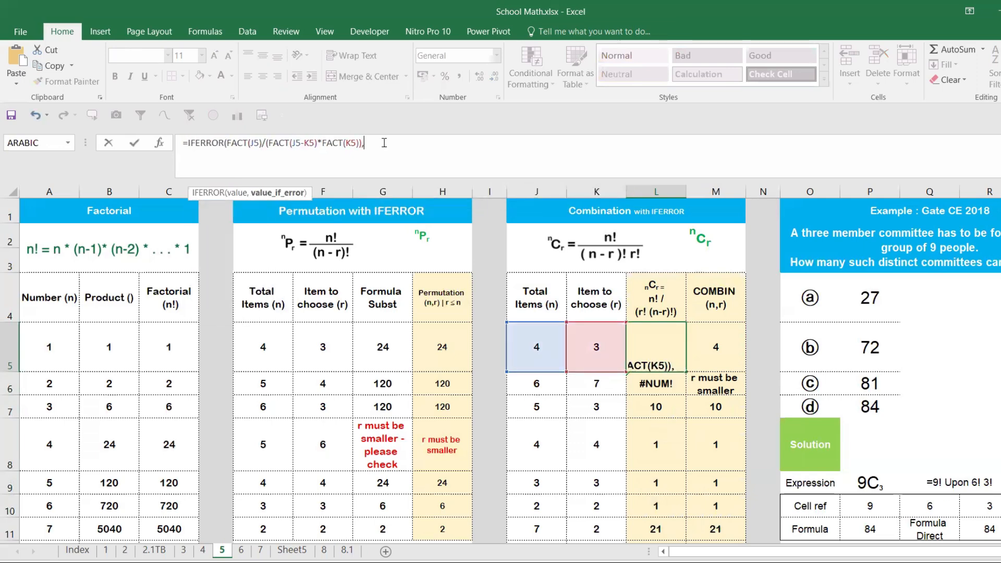
type("\"r must be ")
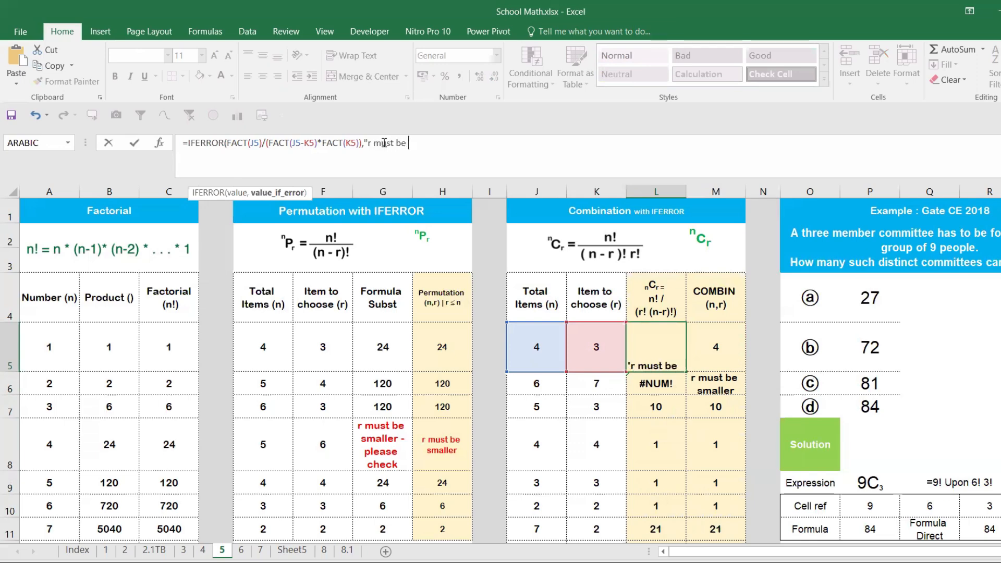
type("smaller\")")
key("Return")
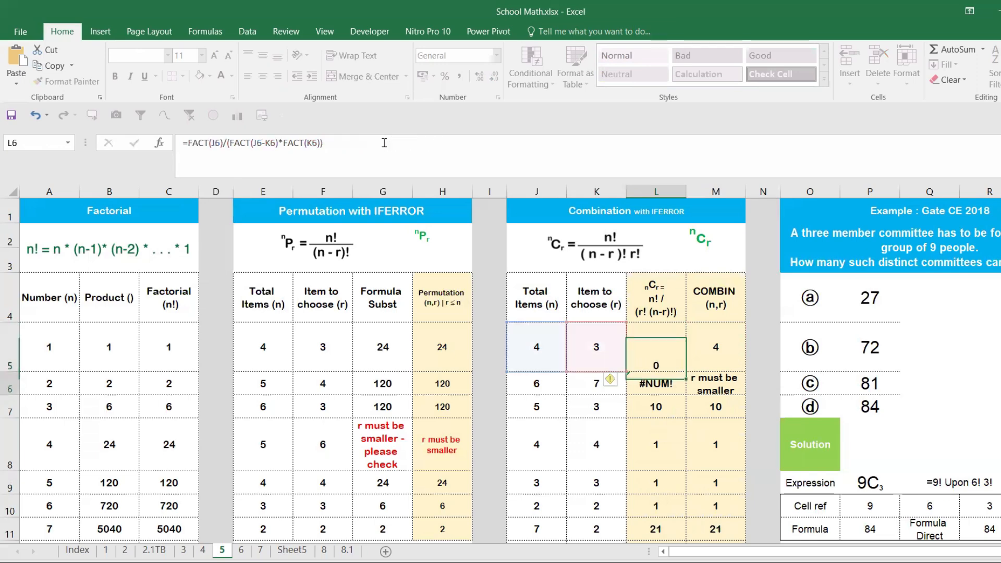
- Fill the IFERROR version of the L5 formula down the nCr column and reselect L5
left_click(667, 345)
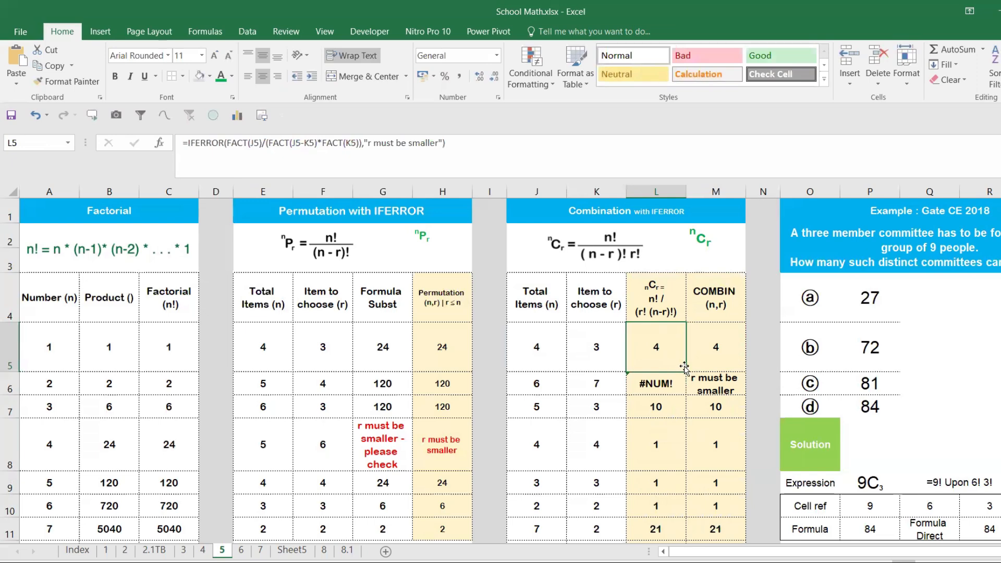
double_click(686, 371)
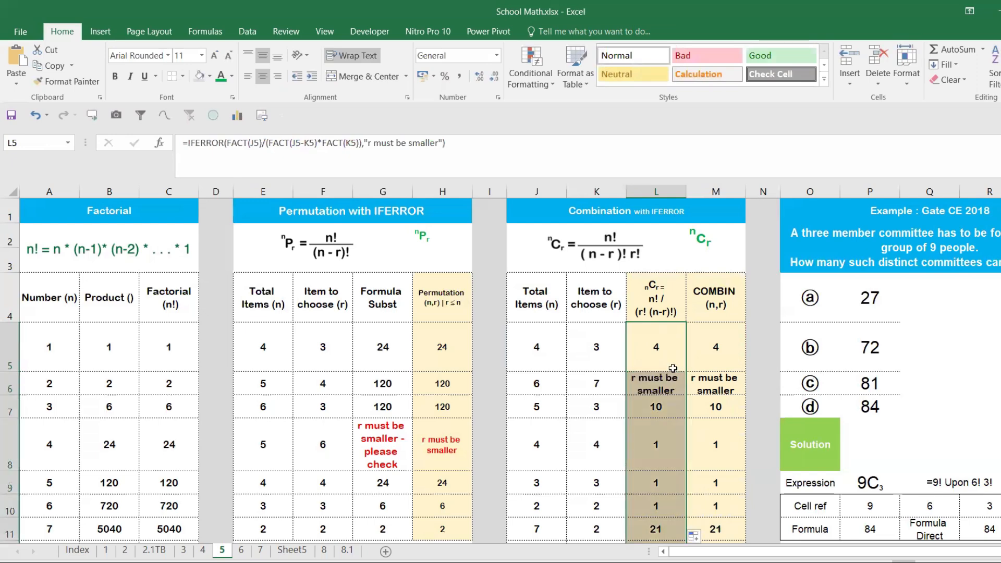
left_click(697, 355)
left_click(663, 350)
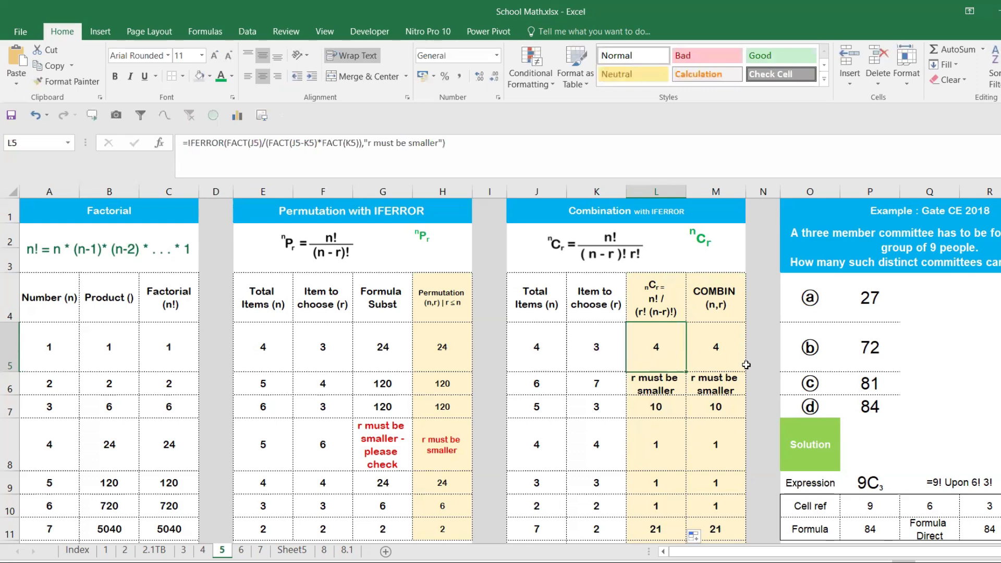
- Compare the first Permutation row's inputs and PERMUT formula in H5 with the COMBIN formula in M5
left_click(439, 339)
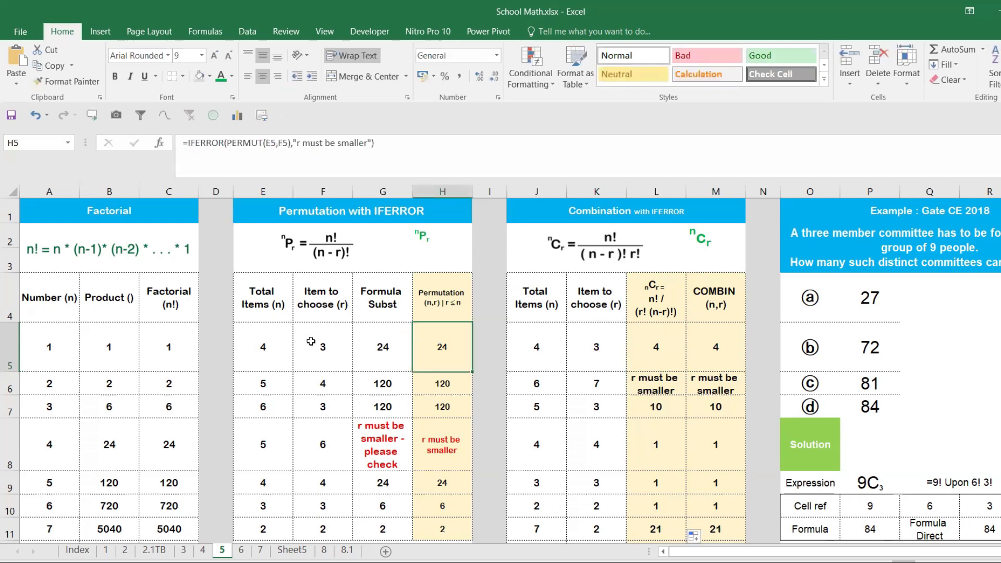
left_click(285, 345)
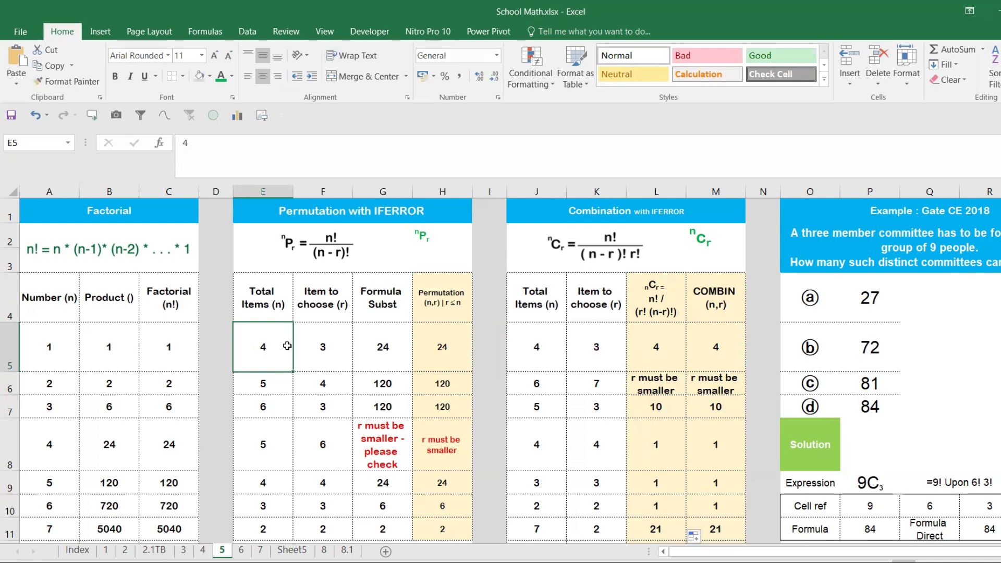
left_click(345, 360)
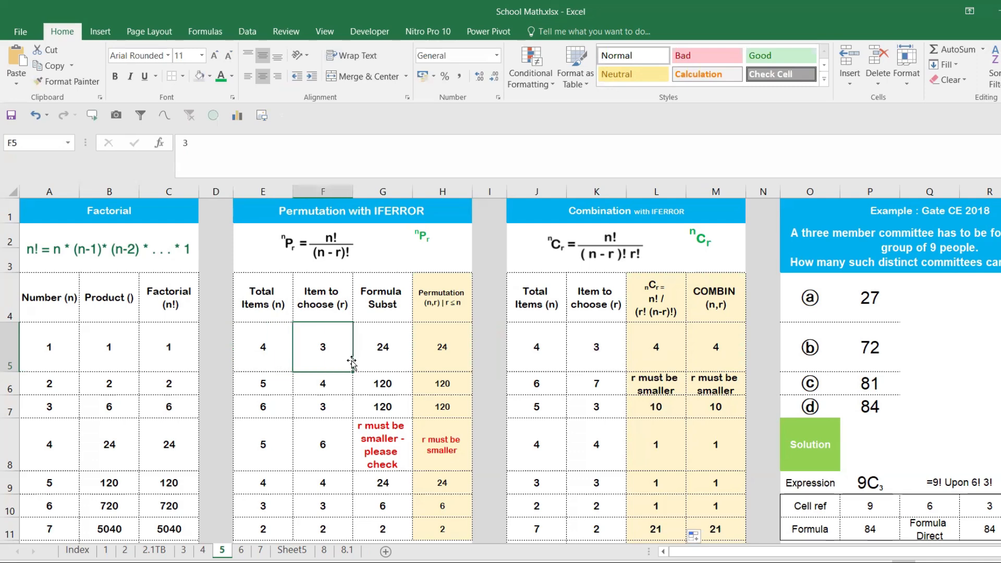
left_click(427, 359)
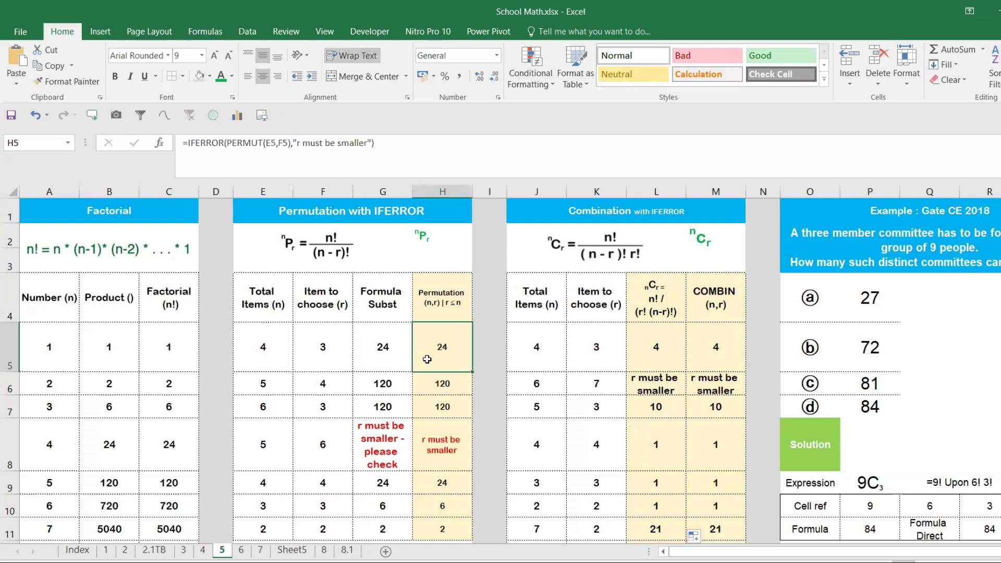
left_click(727, 358)
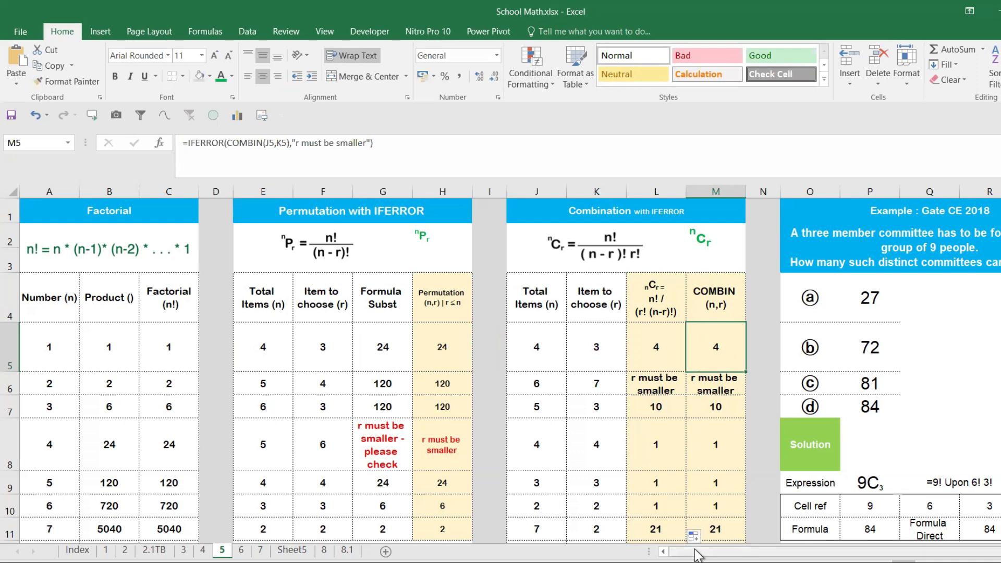
- Select the Gate CE 2018 example question about forming a three-member committee to read it
left_click_drag(696, 553, 704, 554)
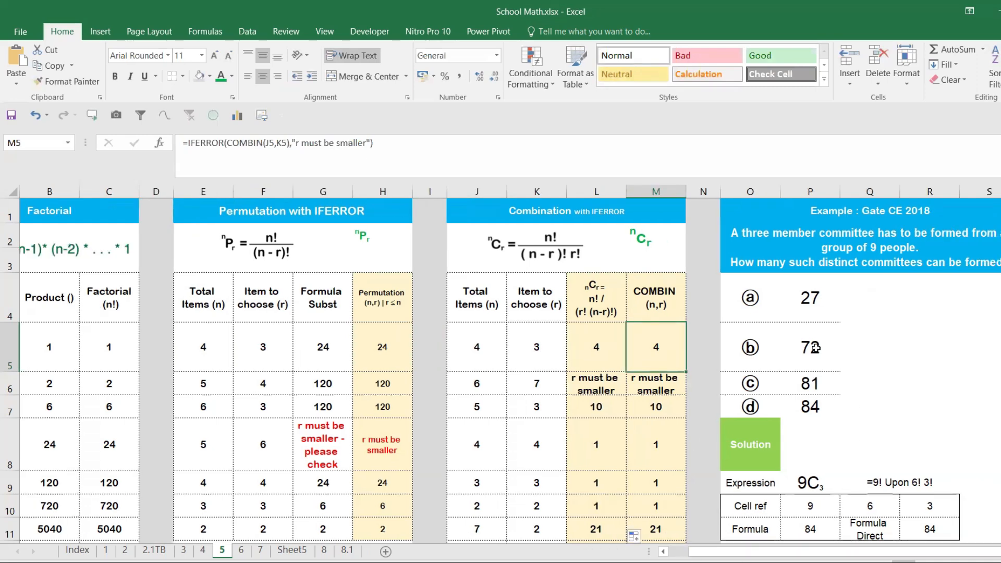
left_click(798, 248)
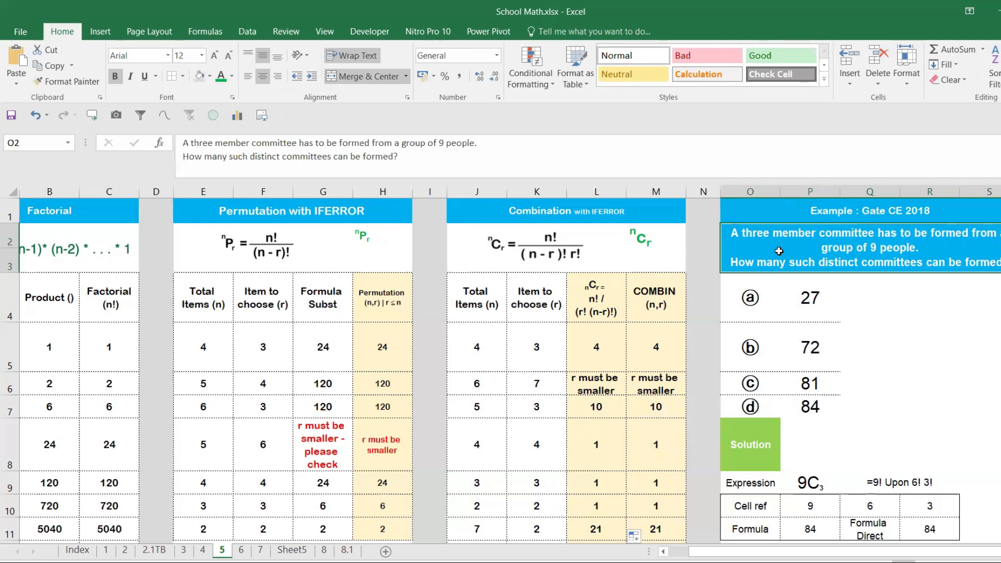
- Copy the nCr formula picture from the Combination table and place it beside the Gate CE 2018 answer options
left_click(873, 307)
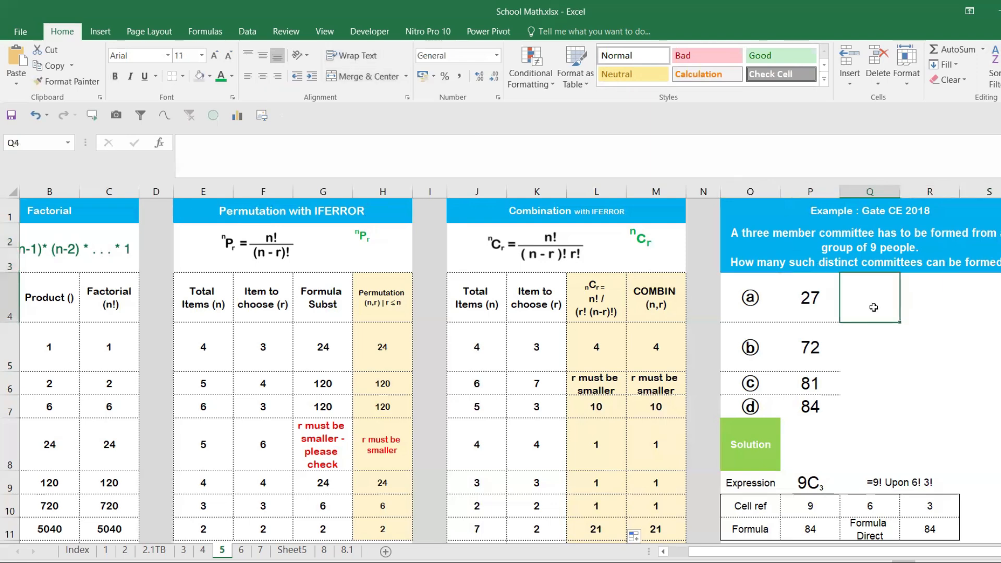
left_click(794, 482)
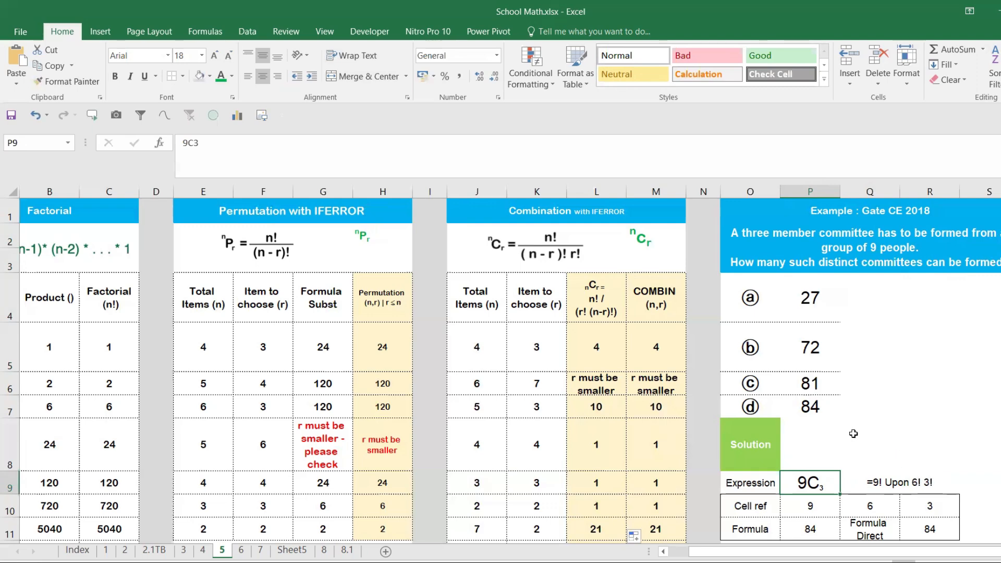
left_click(535, 375)
left_click(546, 254)
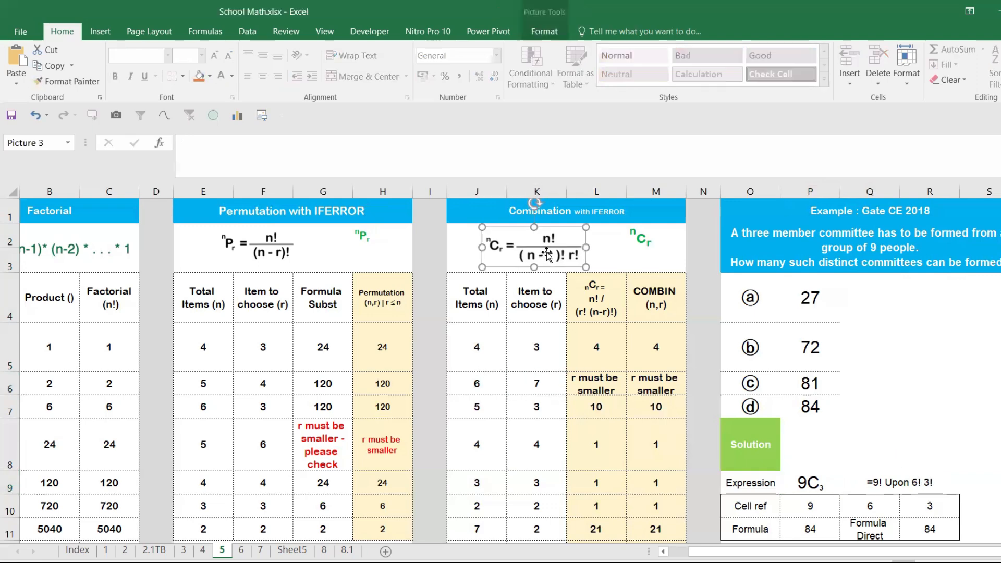
left_click(982, 310)
key("ctrl+v")
left_click_drag(954, 317, 897, 325)
left_click(866, 351)
- Review the four answer options in P4:P7 and the formula behind the circled option letter in O4
left_click_drag(809, 307, 820, 400)
left_click_drag(812, 302, 804, 348)
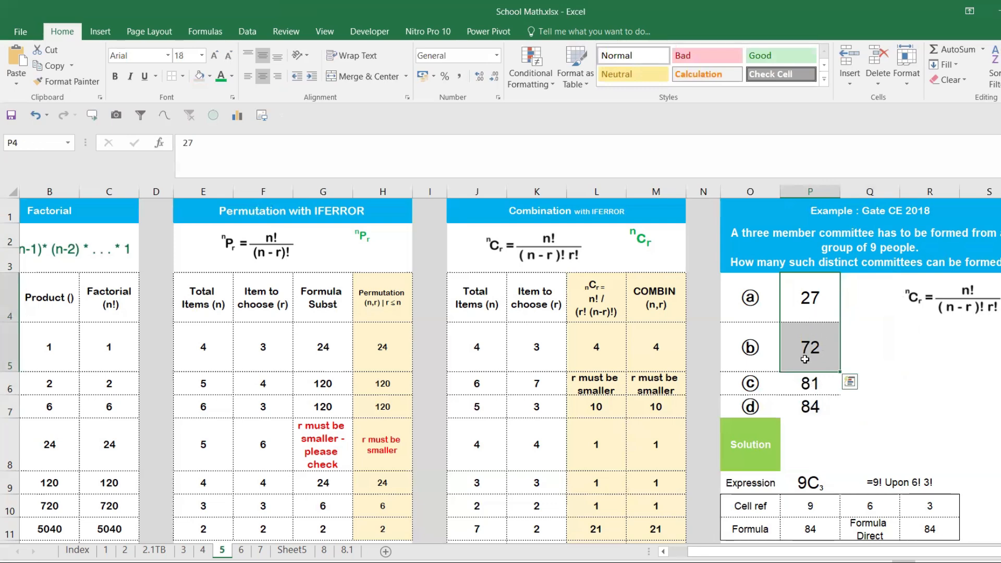
left_click(806, 379)
left_click(809, 405)
left_click(760, 316)
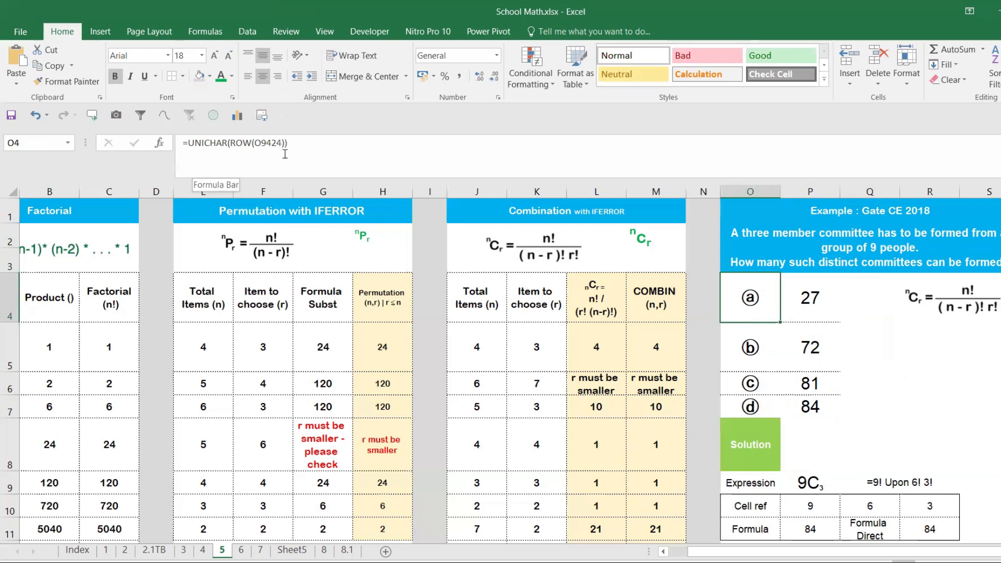
left_click(793, 291)
left_click(741, 305)
scroll(860, 339, "down", 2)
scroll(861, 338, "up", 2)
- Compare the Cell ref values in P10:R10 with the terms of the nCr formula
left_click(799, 510)
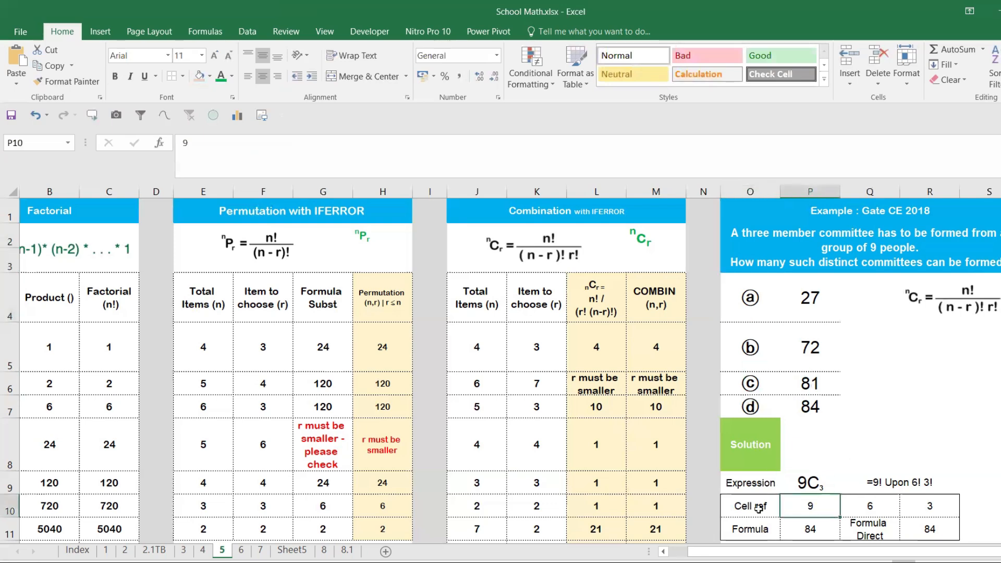
left_click_drag(759, 508, 929, 507)
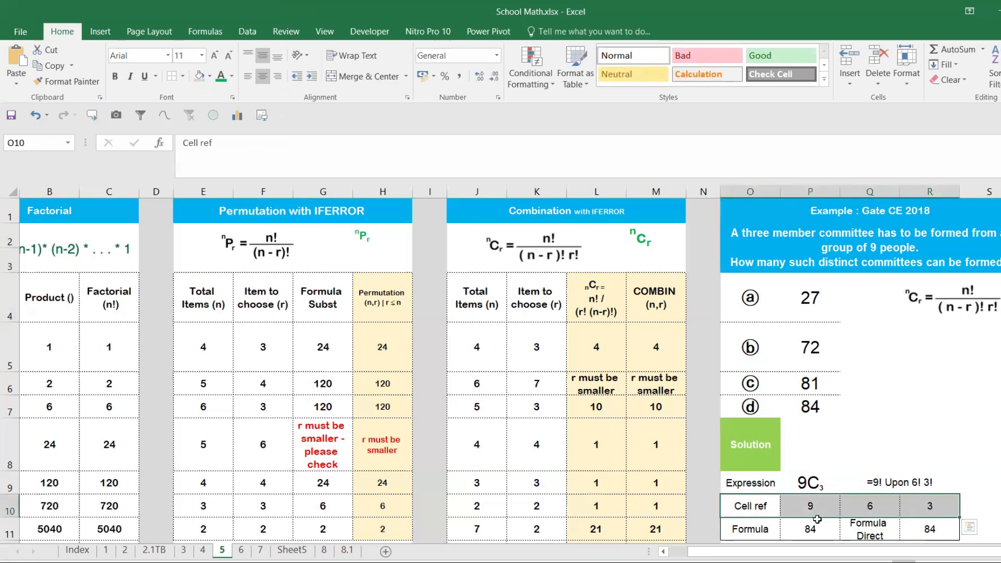
left_click(829, 512)
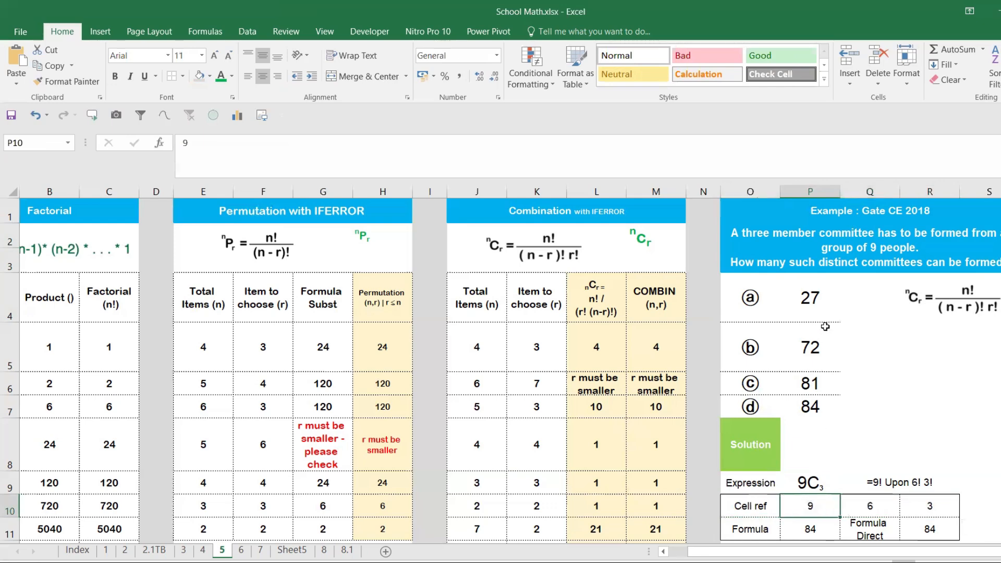
left_click(861, 506)
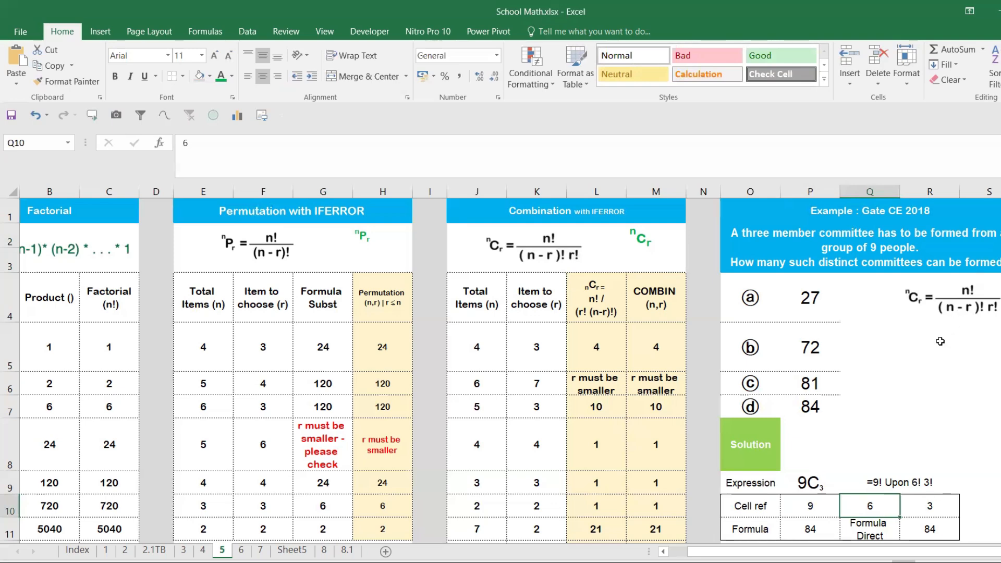
left_click(942, 511)
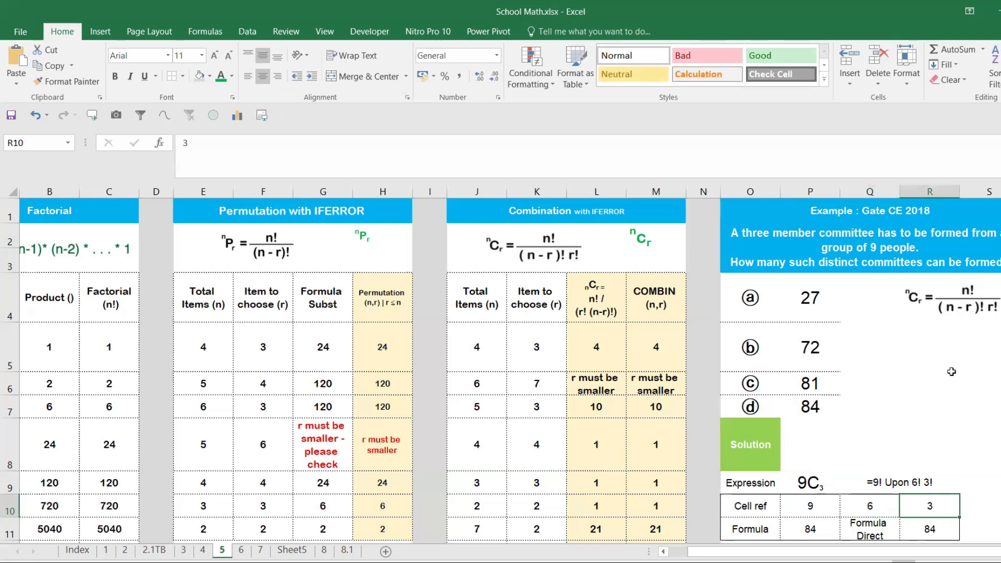
left_click_drag(827, 508, 938, 511)
- Clear the existing solution formulas from P11 and R11
left_click(799, 527)
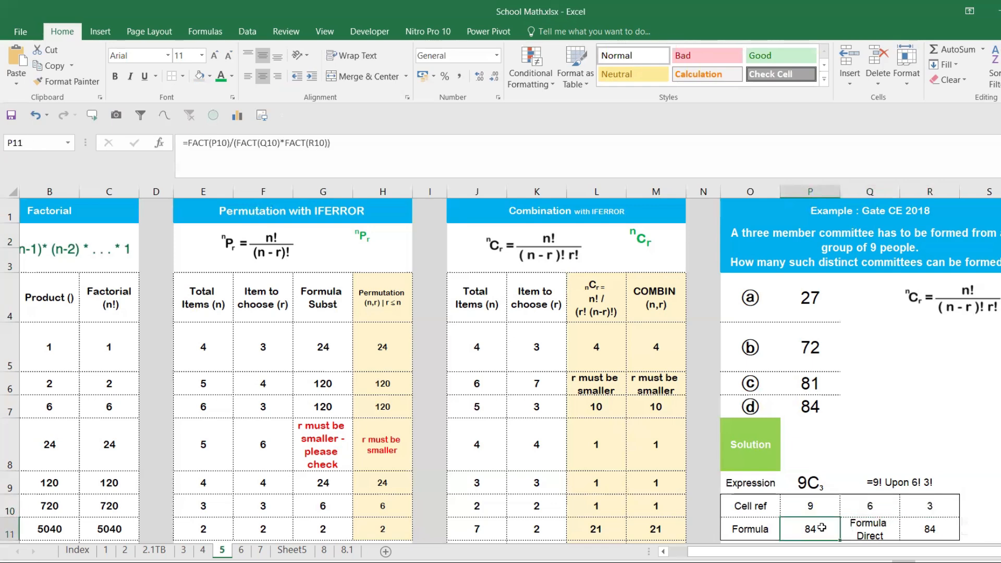
key("Delete")
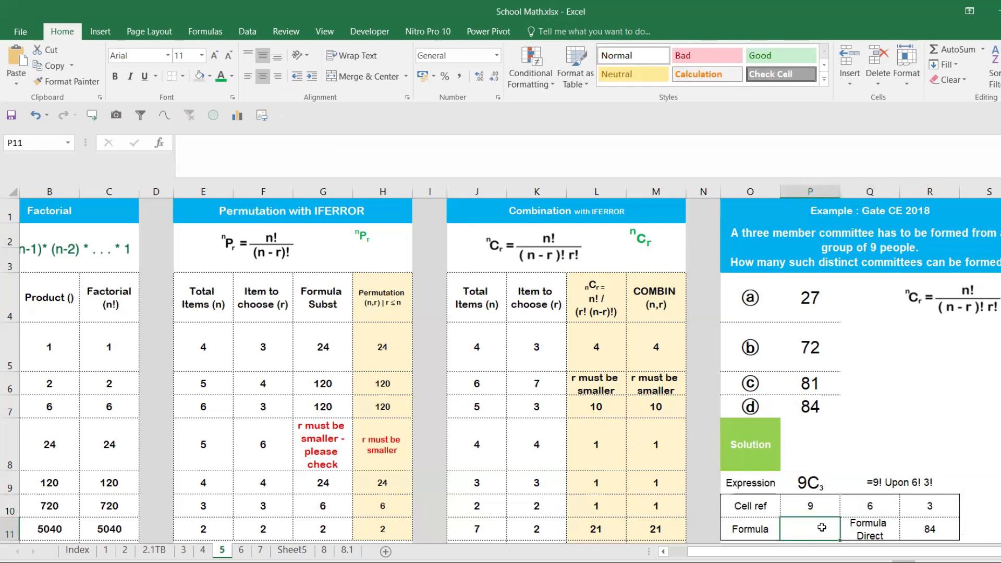
left_click(941, 526)
scroll(907, 386, "down", 3)
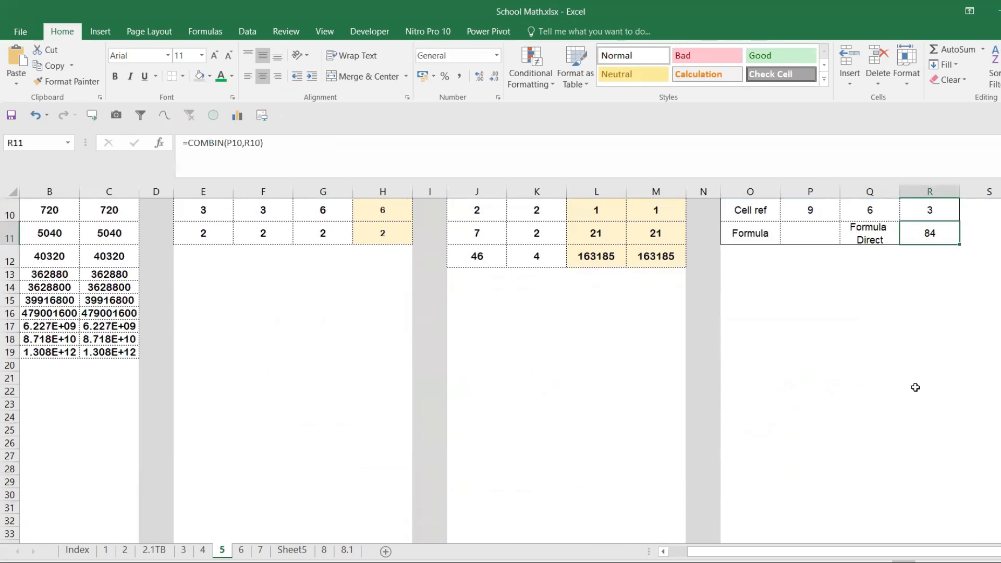
scroll(916, 389, "up", 2)
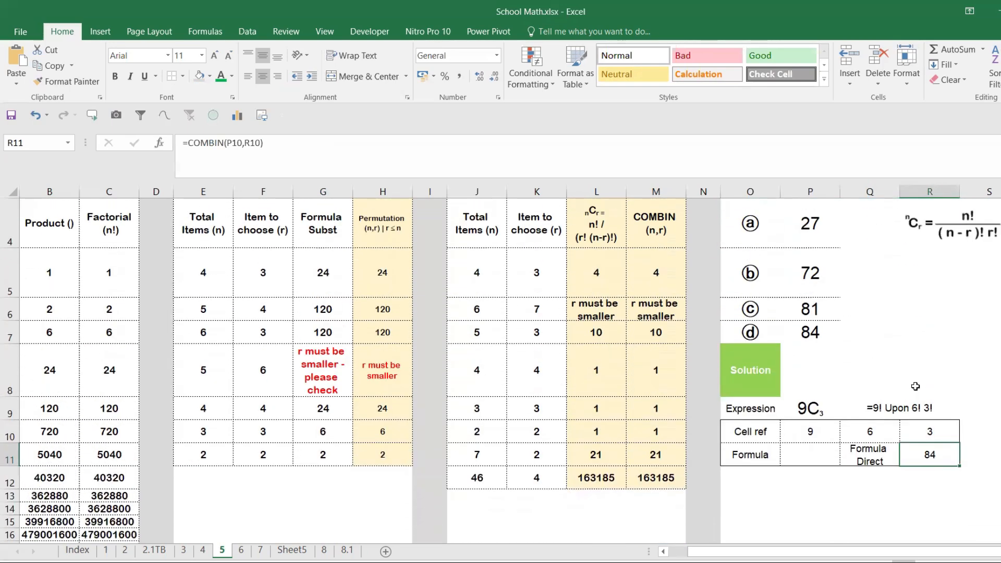
key("Delete")
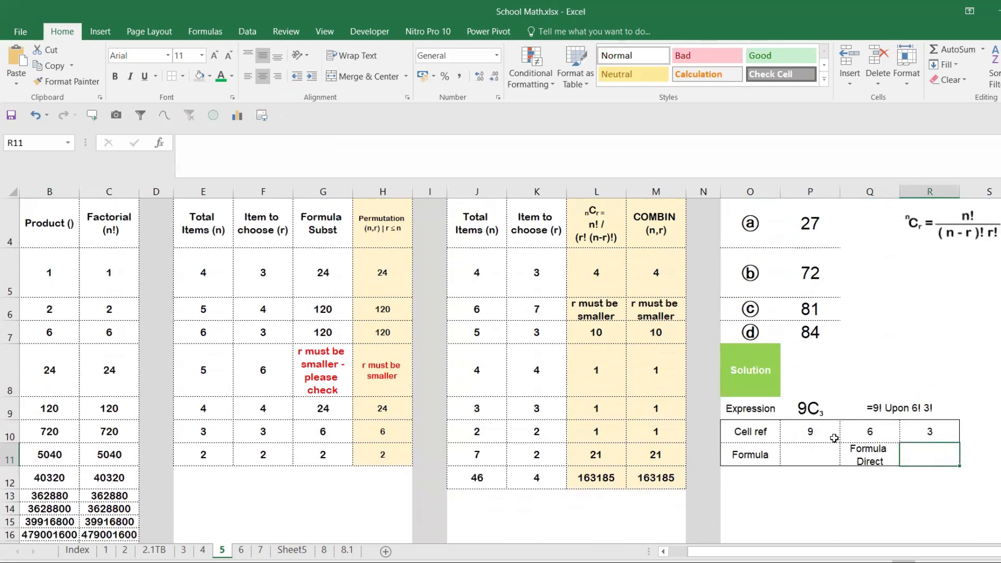
- Start the factorial formula in P11 with FACT(P10) as its numerator
left_click(814, 449)
type("=")
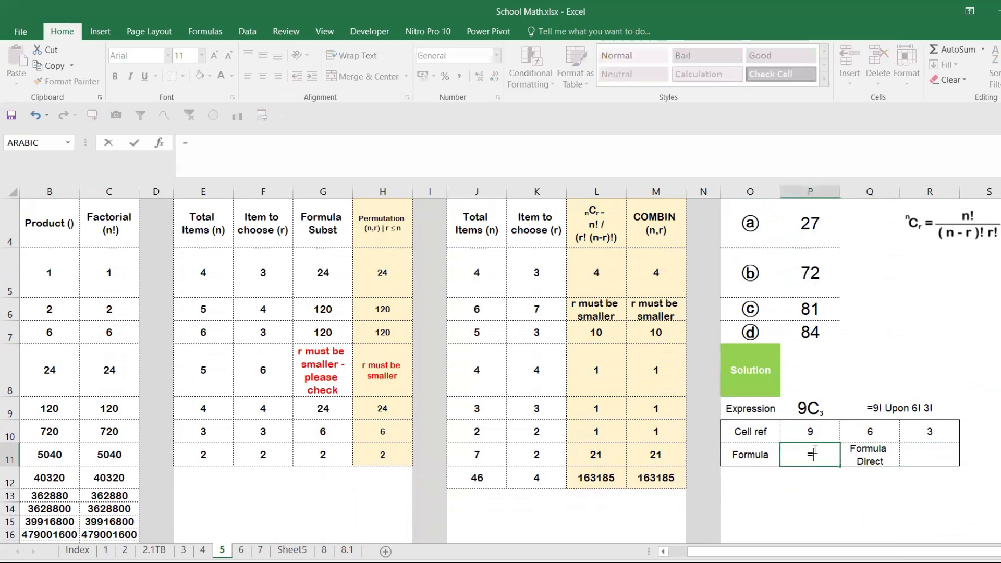
type("fac")
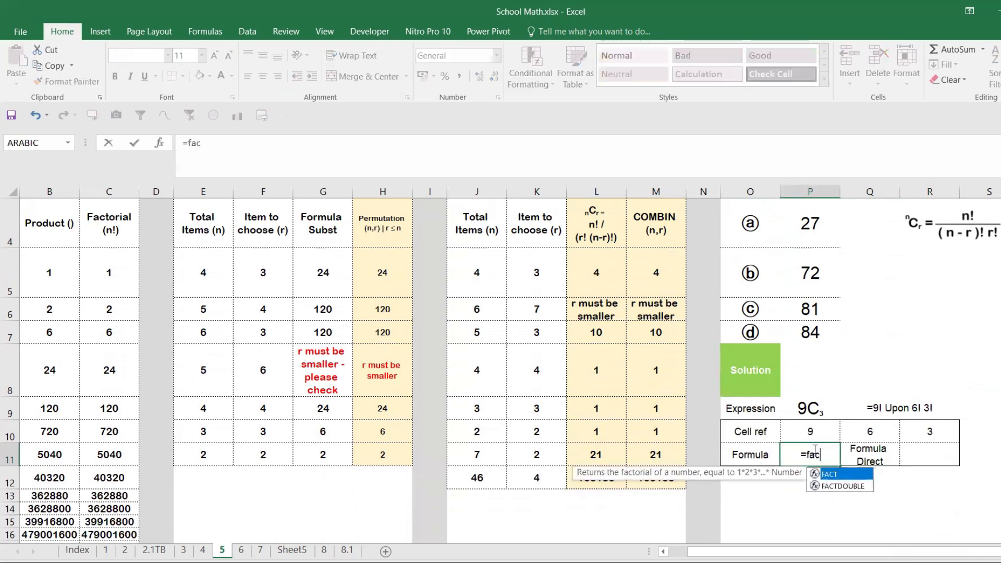
key("Tab")
left_click(826, 429)
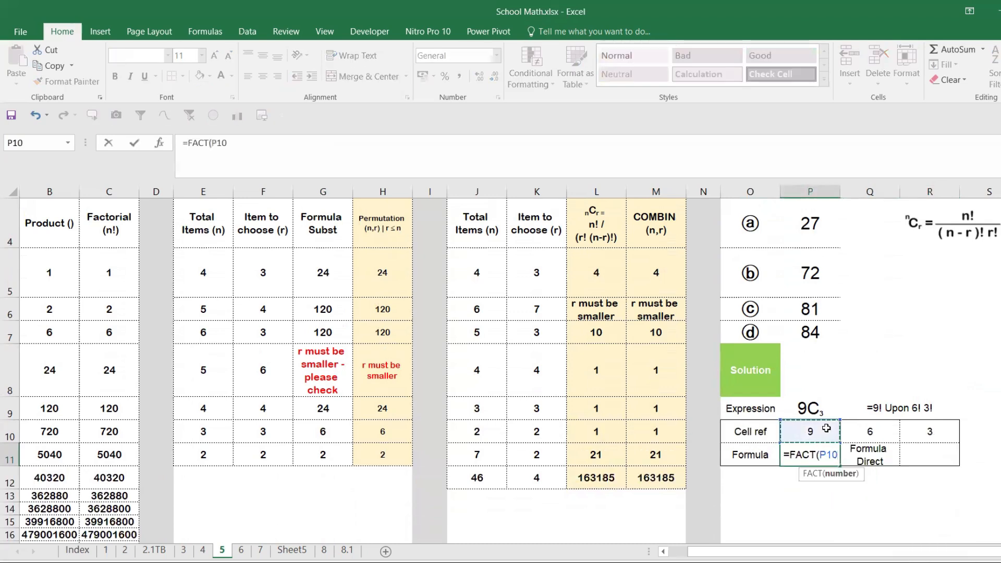
type(")")
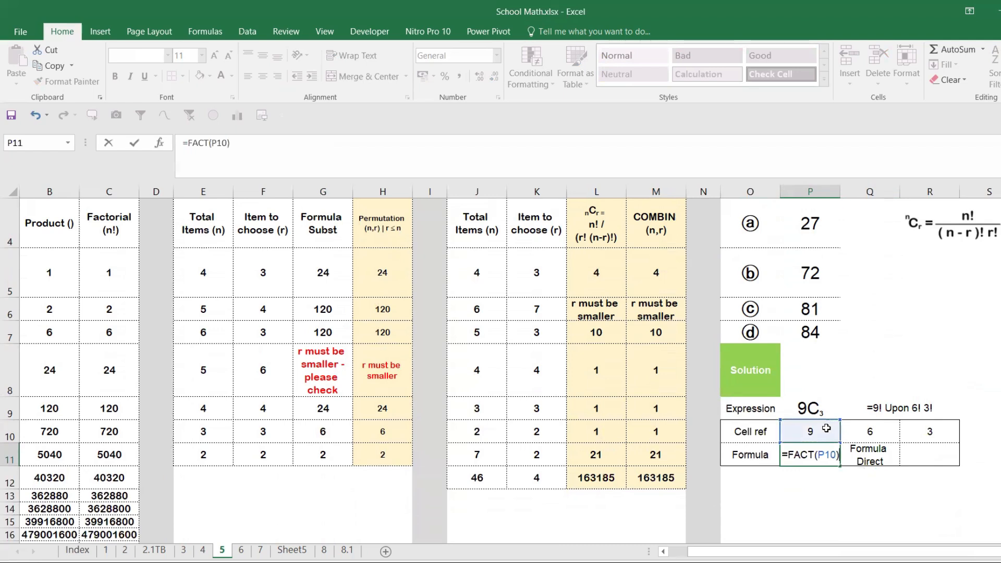
type("/(")
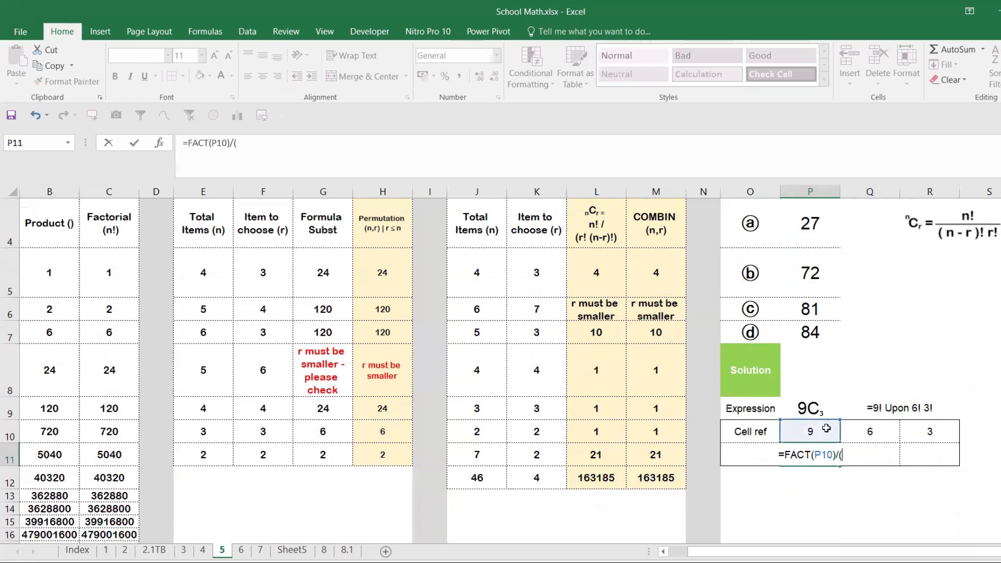
type("fa")
- Complete the P11 formula by dividing by (FACT(Q10)*FACT(R10))
key("Tab")
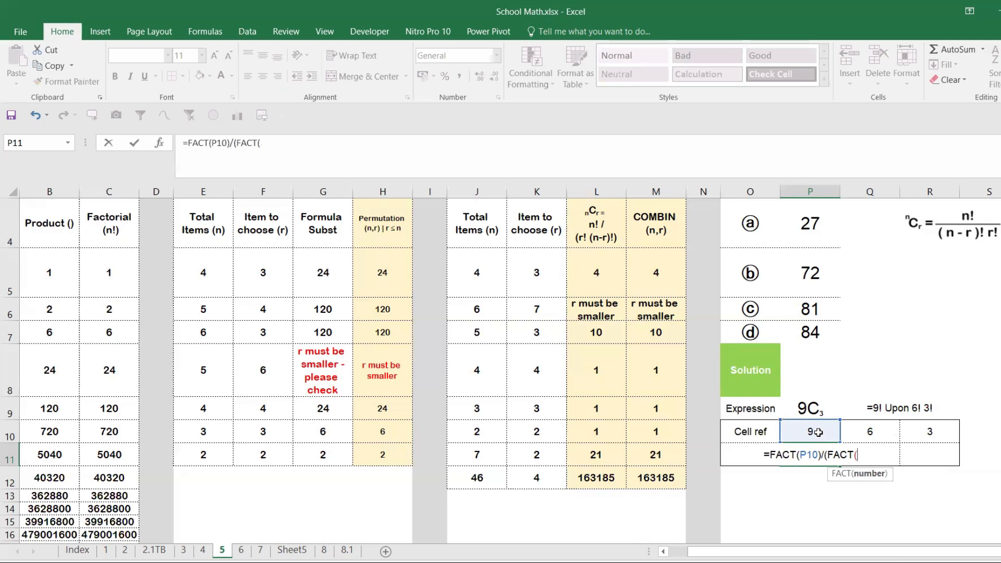
left_click(854, 432)
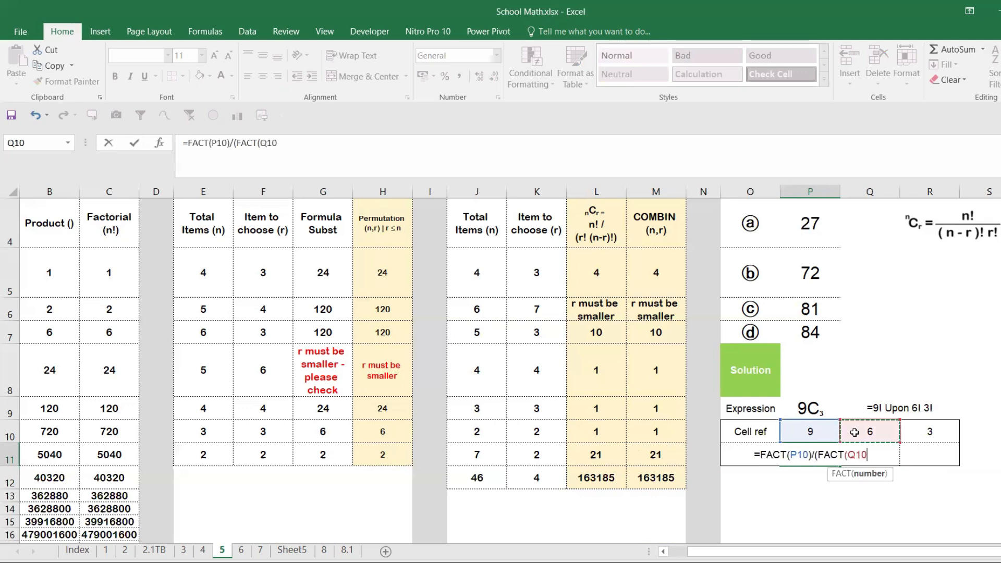
type(")")
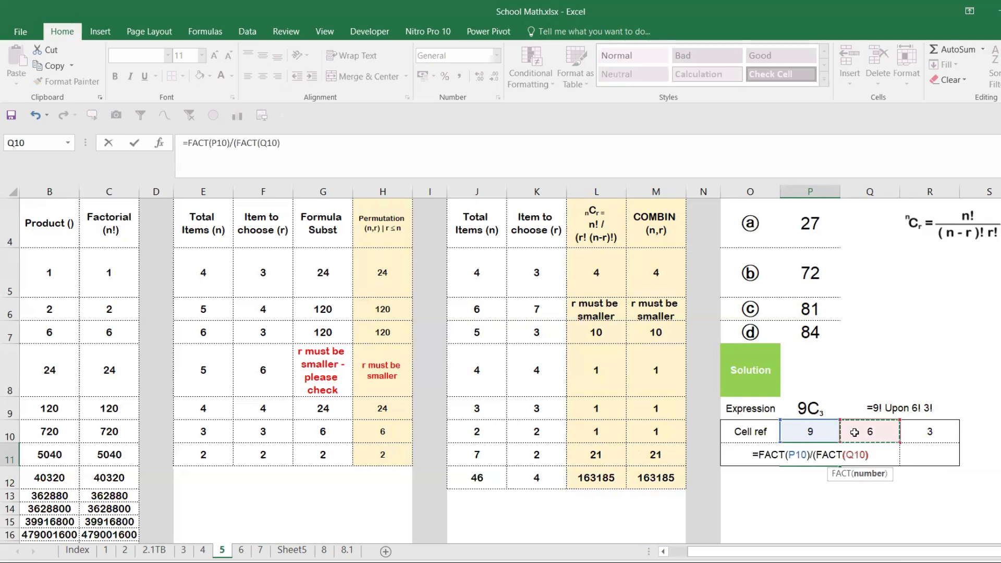
type("*fac")
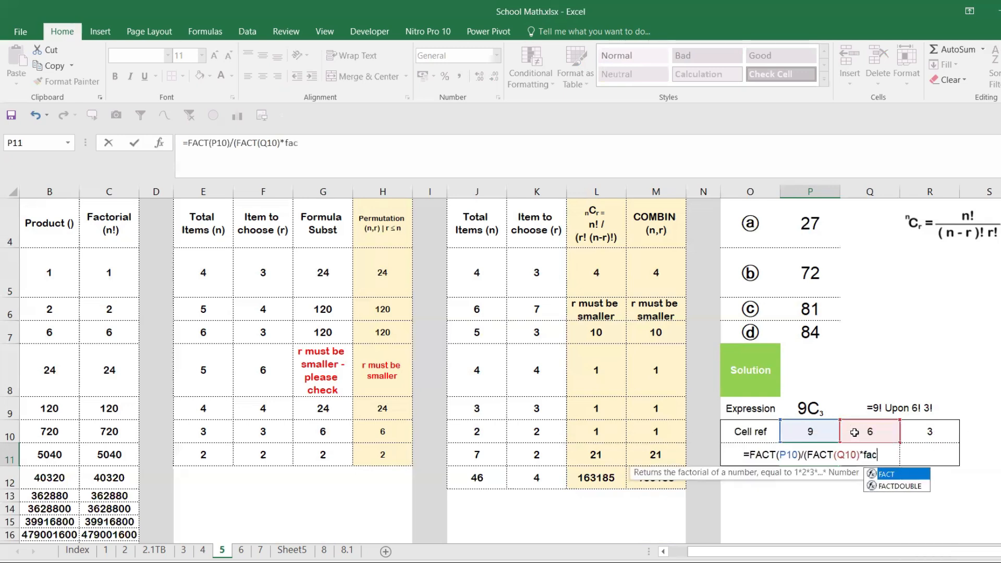
key("Tab")
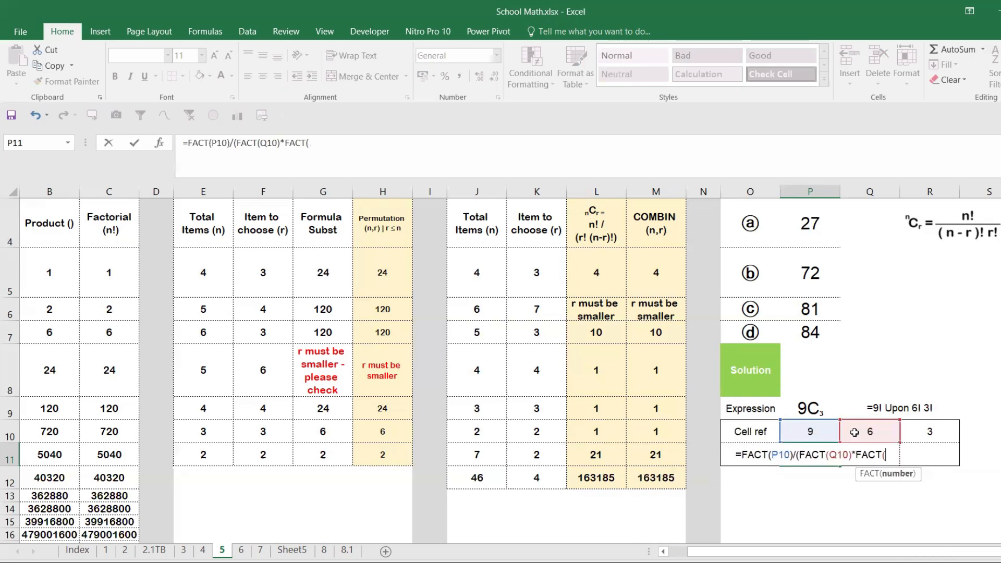
left_click(932, 430)
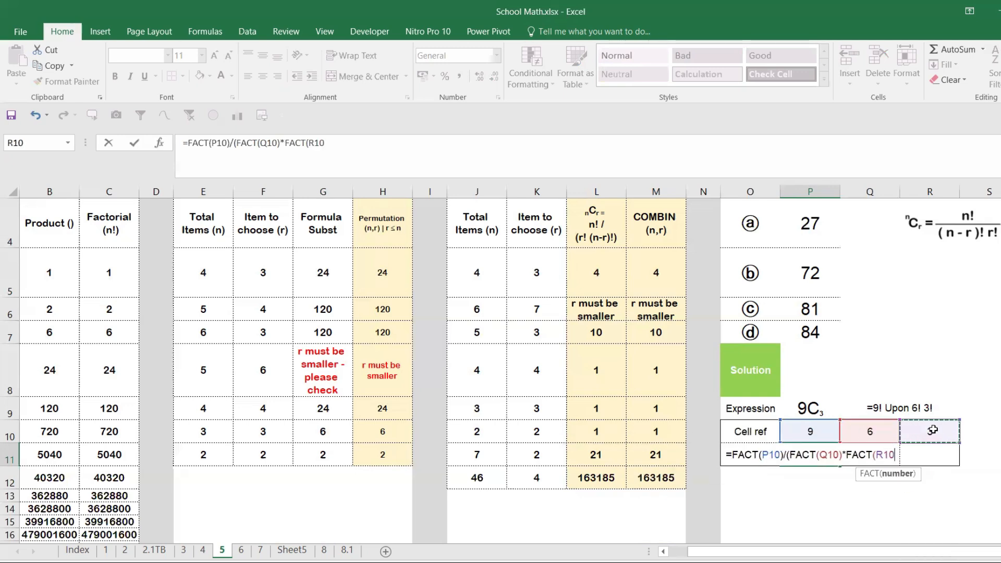
type(")")
key("Return")
key("Return")
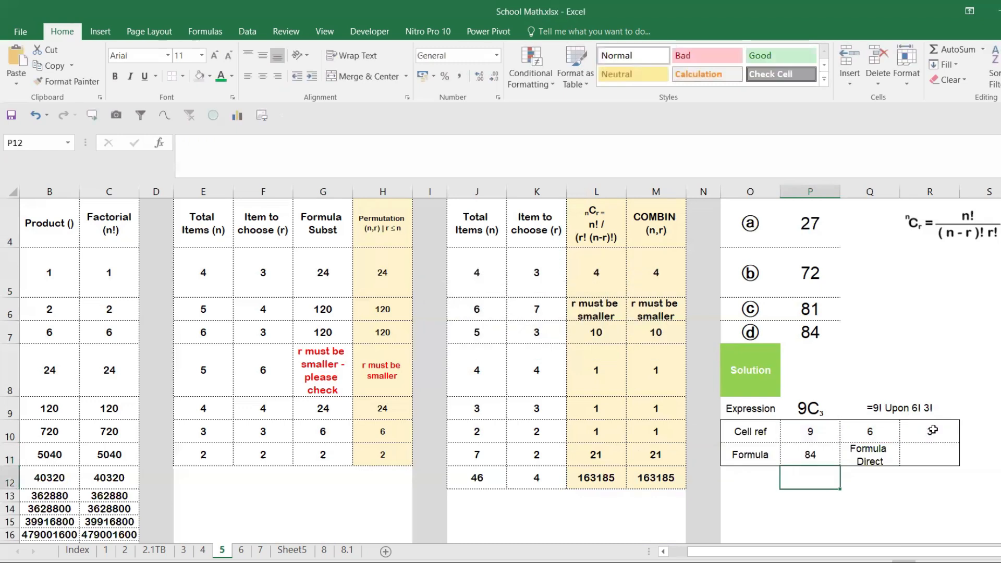
- Make the result in P11 bold and move the copied nCr formula picture slightly down, beside answer options a and b
left_click(819, 451)
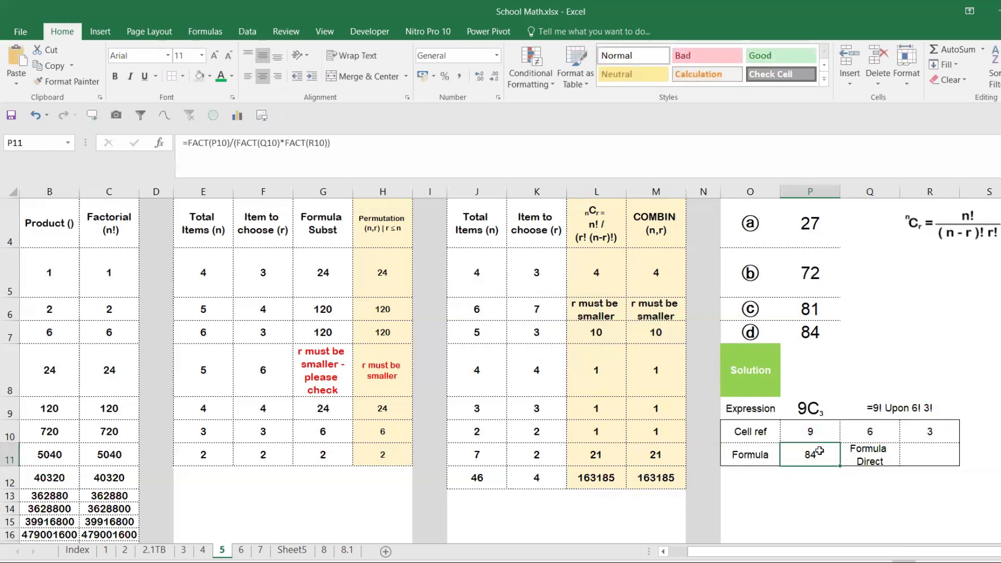
key("ctrl+b")
left_click(952, 238)
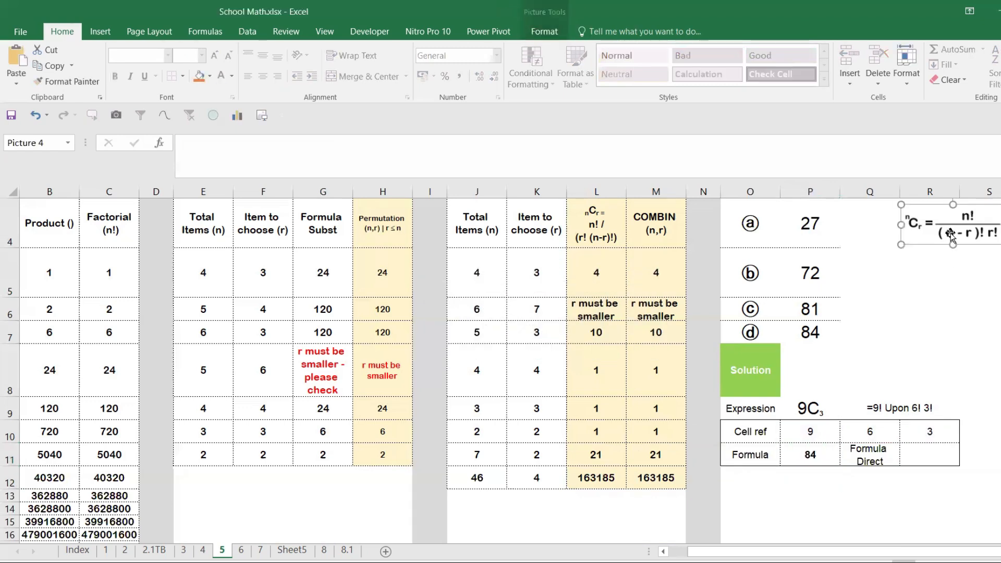
left_click_drag(952, 237, 817, 431)
key("ctrl+z")
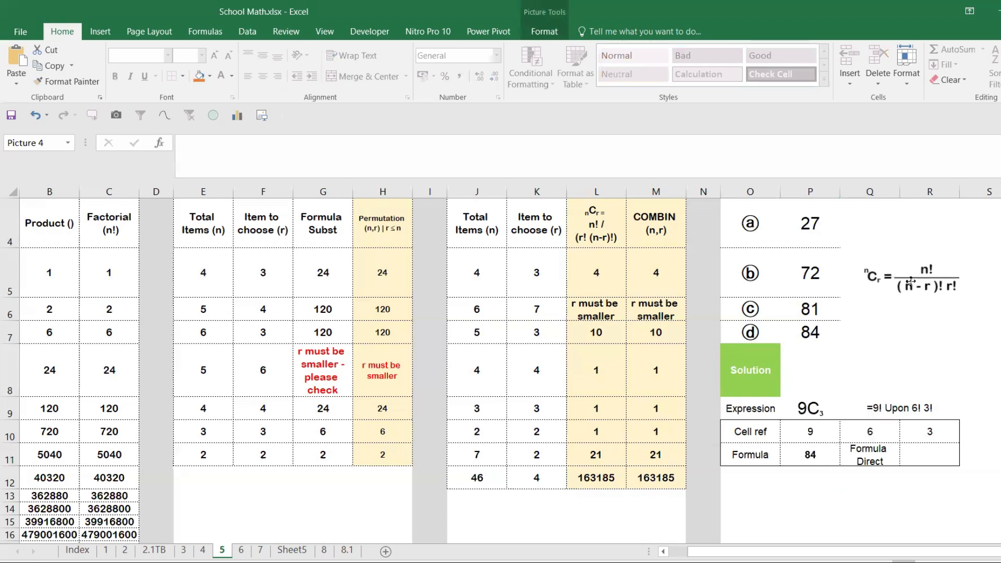
- Enter =COMBIN(P10,R10) in R11 as the direct formula and make its result bold
left_click(924, 458)
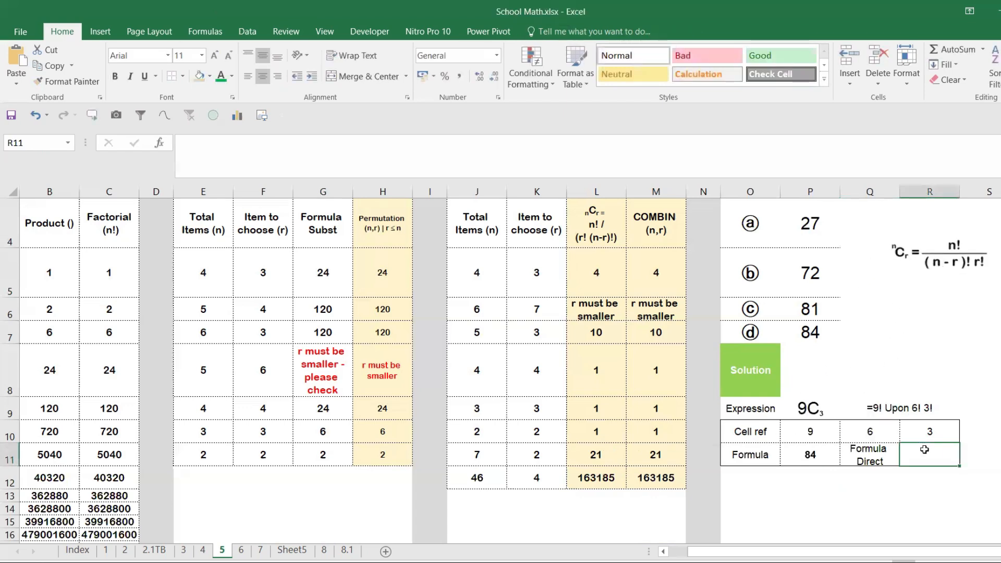
type("=com")
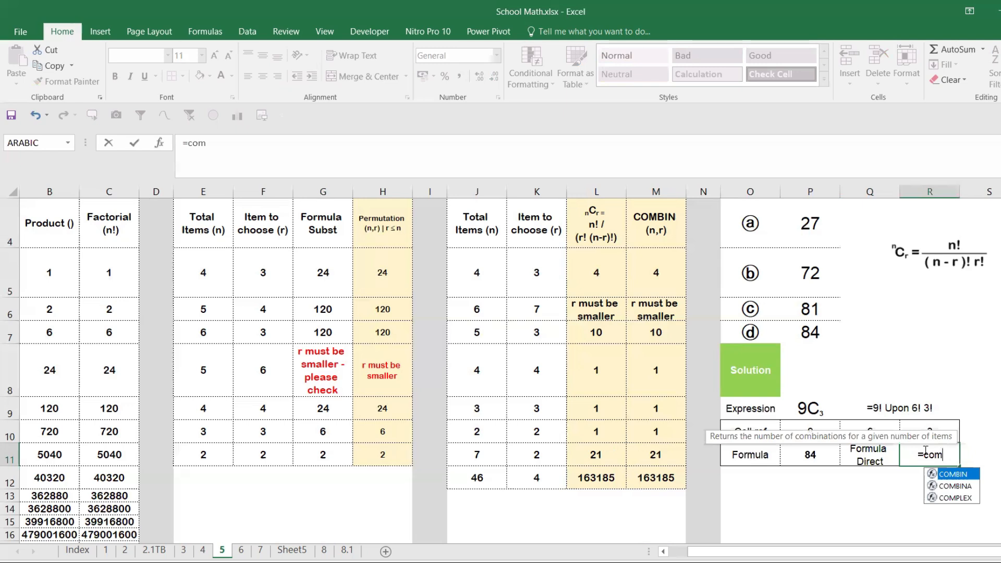
key("Tab")
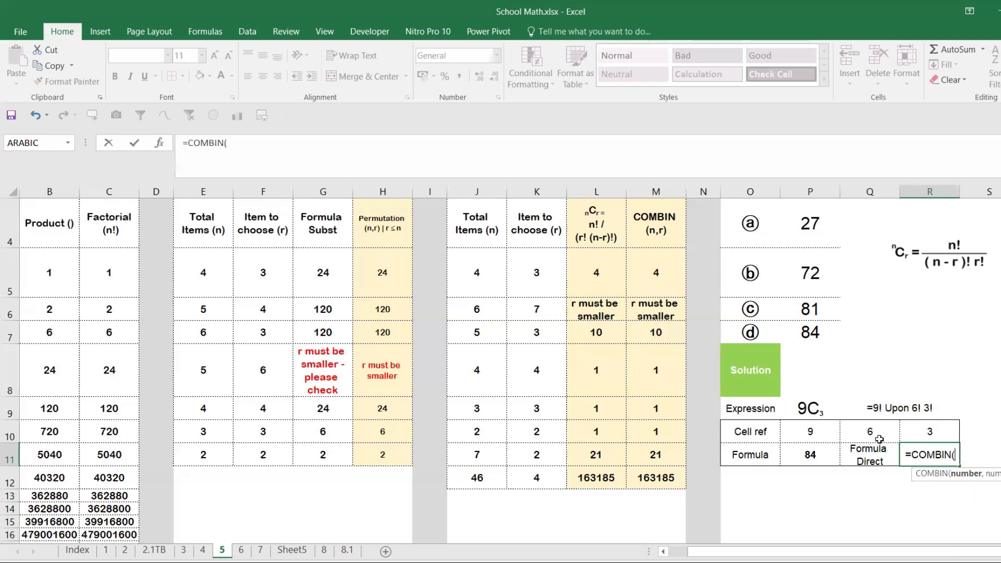
left_click(807, 434)
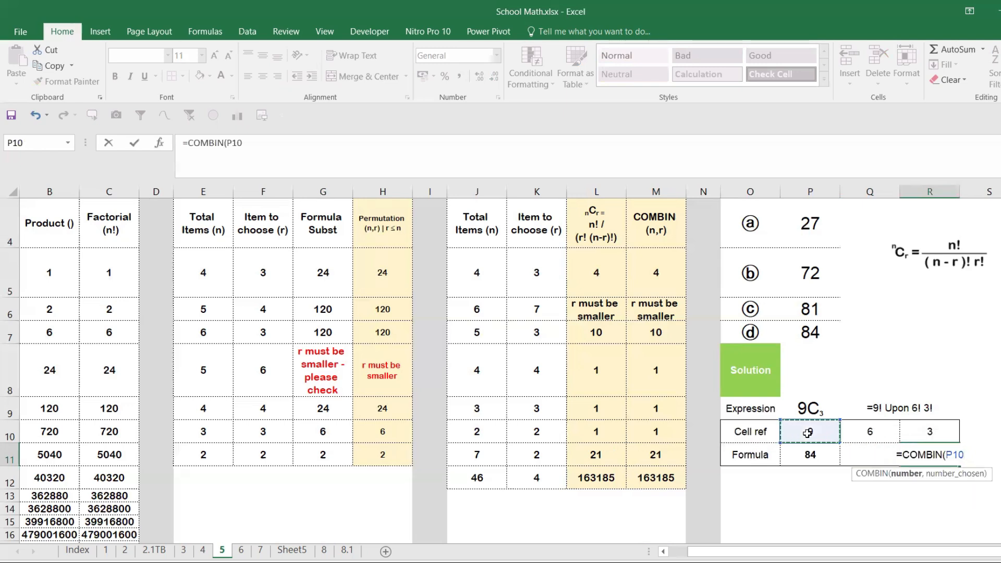
type(",")
left_click(947, 432)
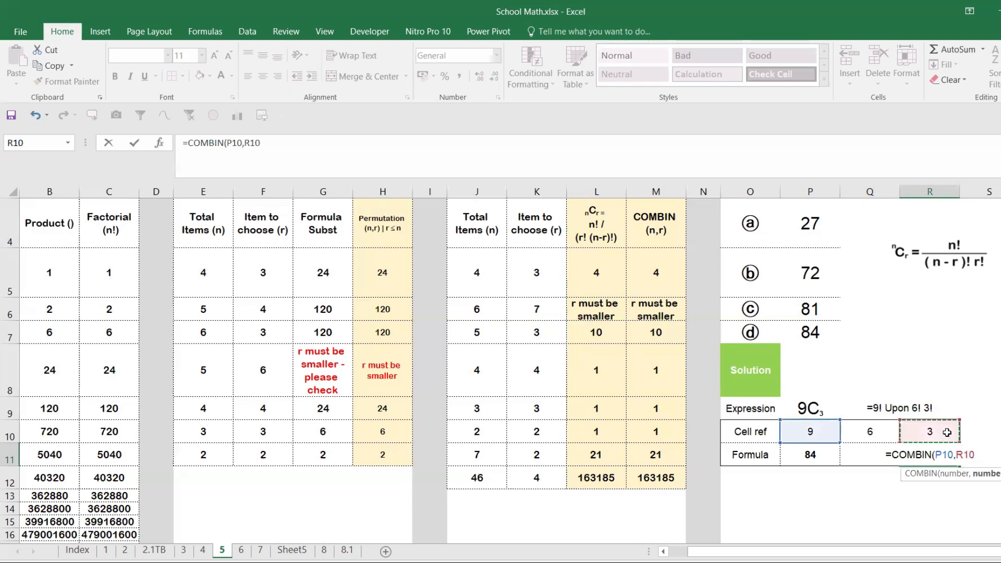
type(")")
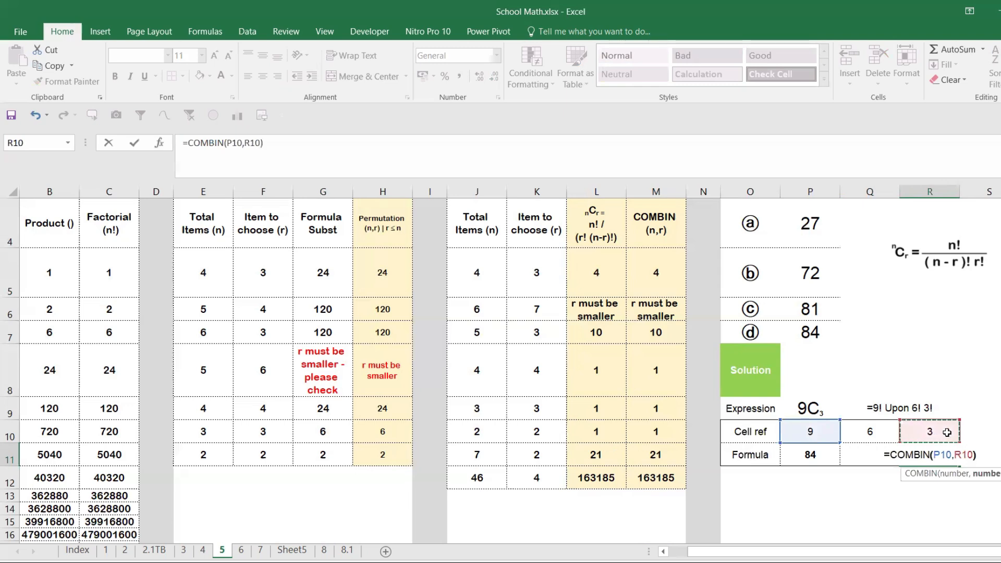
key("Return")
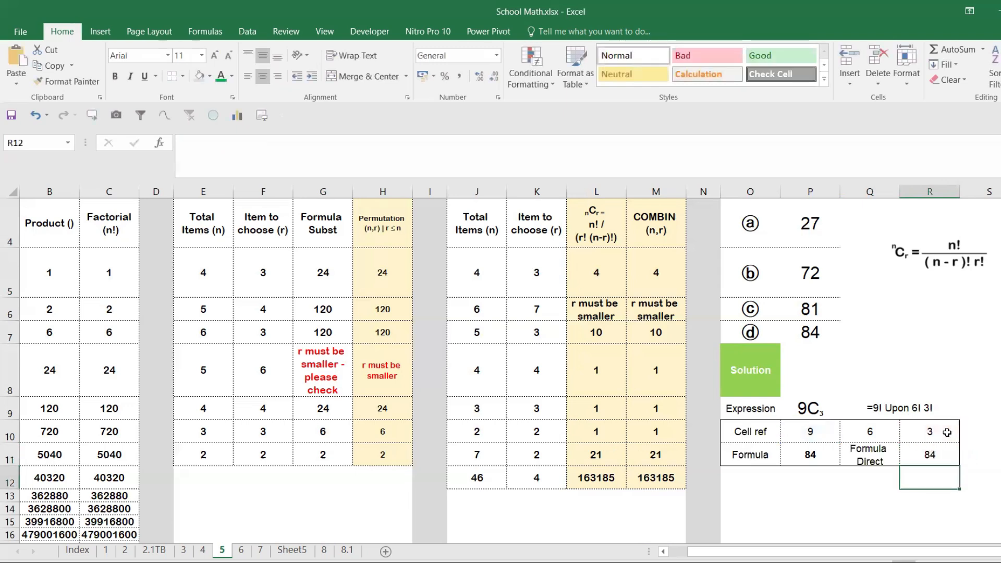
left_click(921, 450)
key("ctrl+b")
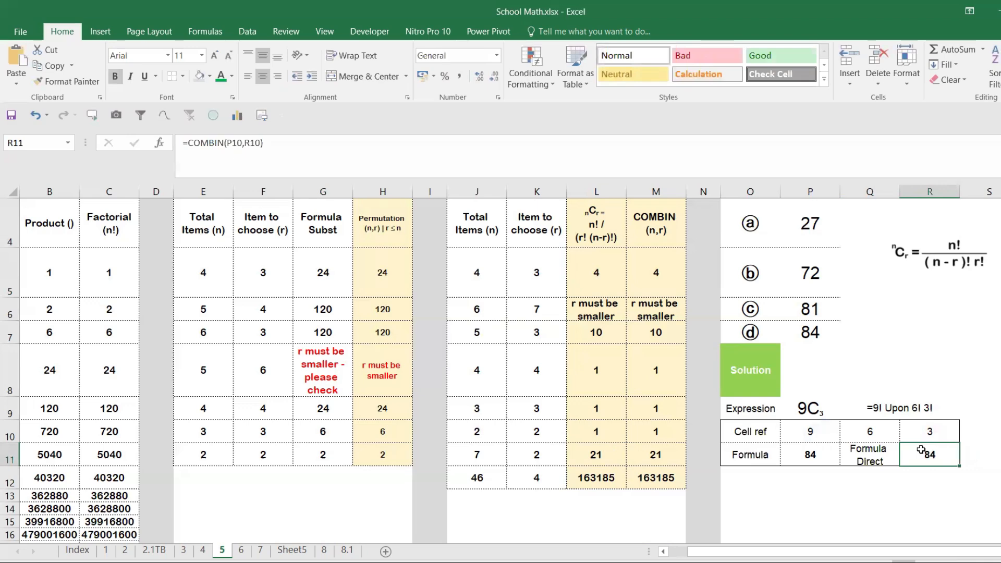
- Mark answer option d and its value 84 in O7:P7 with a green font colour
scroll(922, 412, "up", 1)
scroll(922, 412, "up", 1)
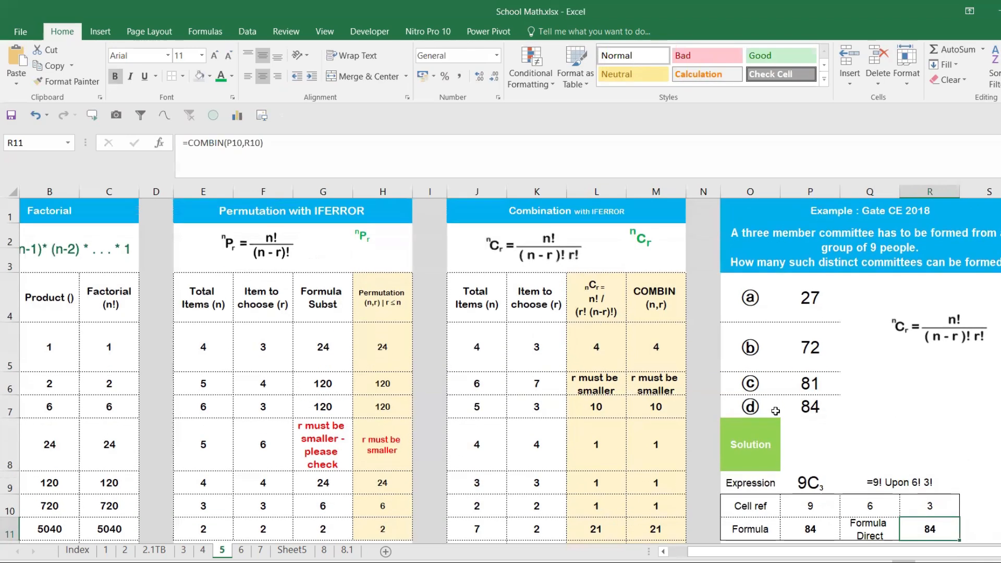
left_click_drag(763, 405, 811, 404)
key("ctrl+b")
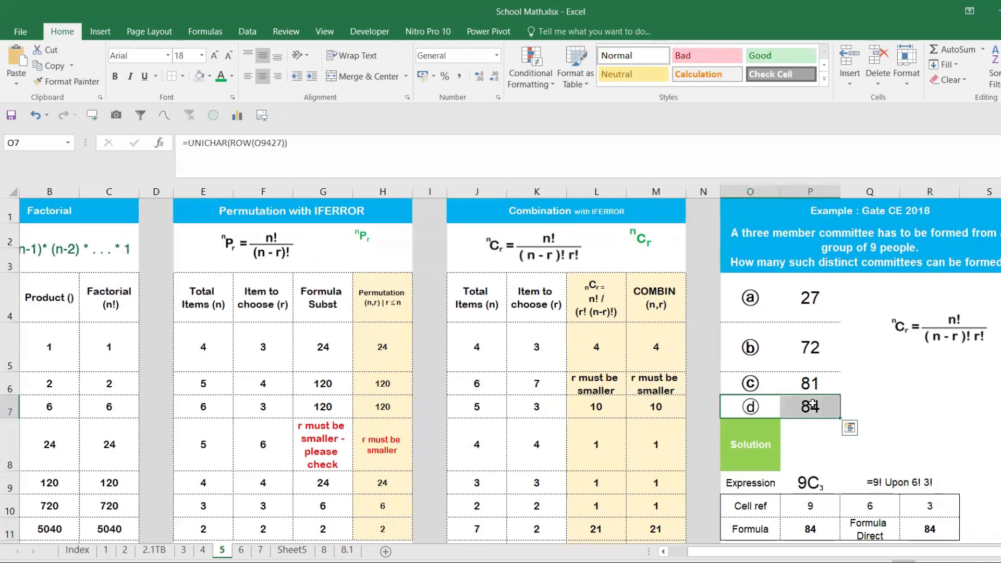
left_click(222, 79)
left_click(917, 401)
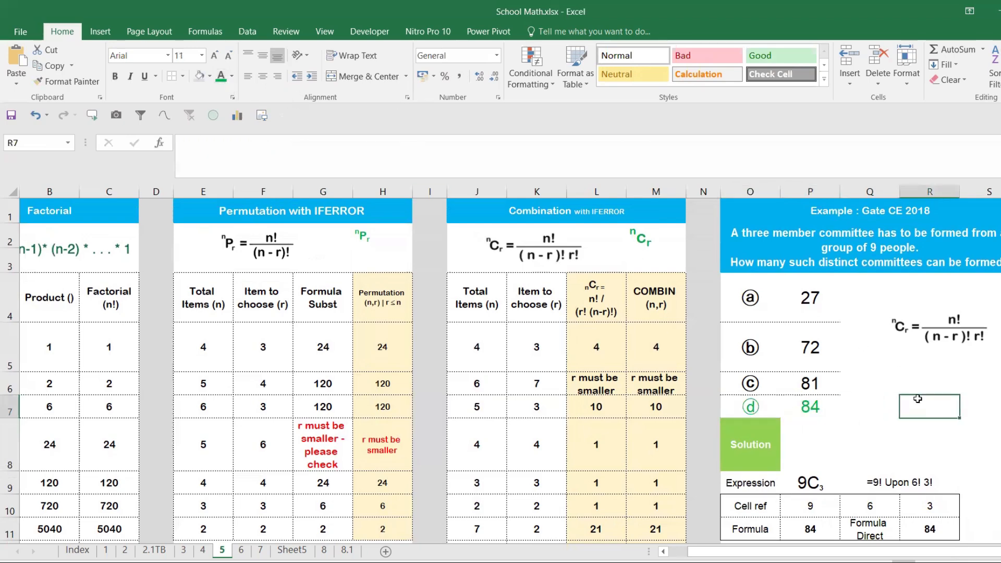
- Set the total items n to 9 in J5 of the Combination table, matching the committee question
left_click(854, 258)
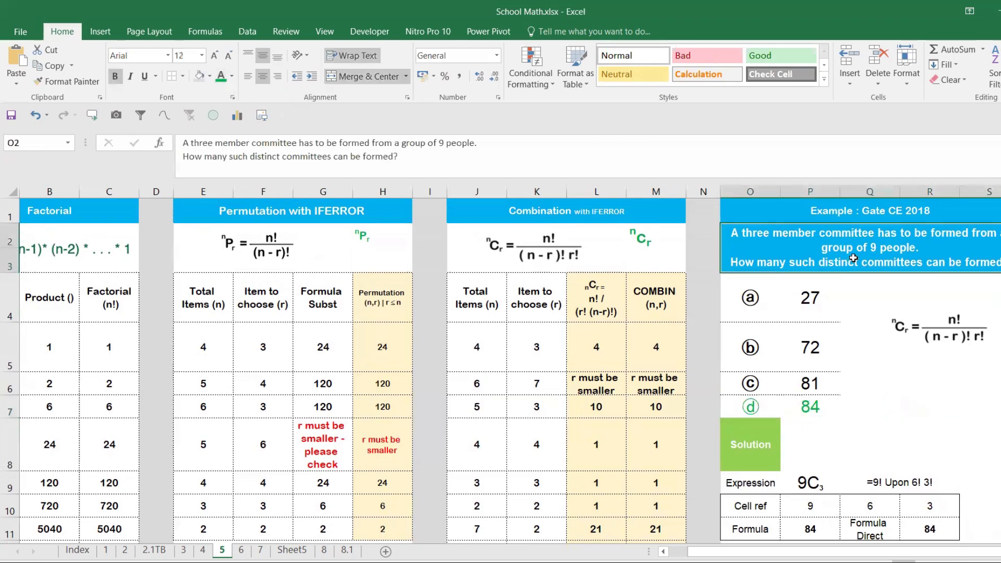
left_click(483, 360)
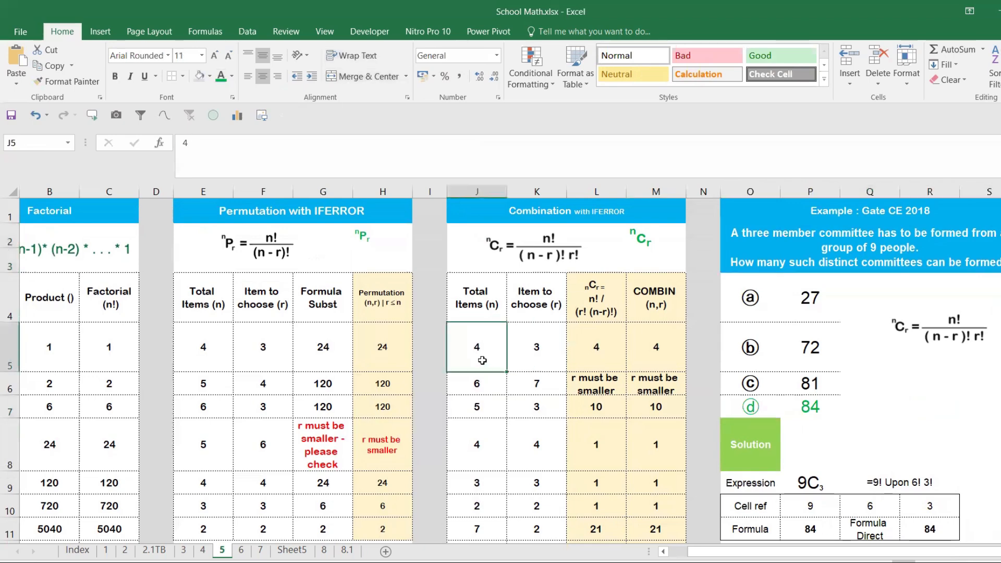
type("9")
left_click(539, 355)
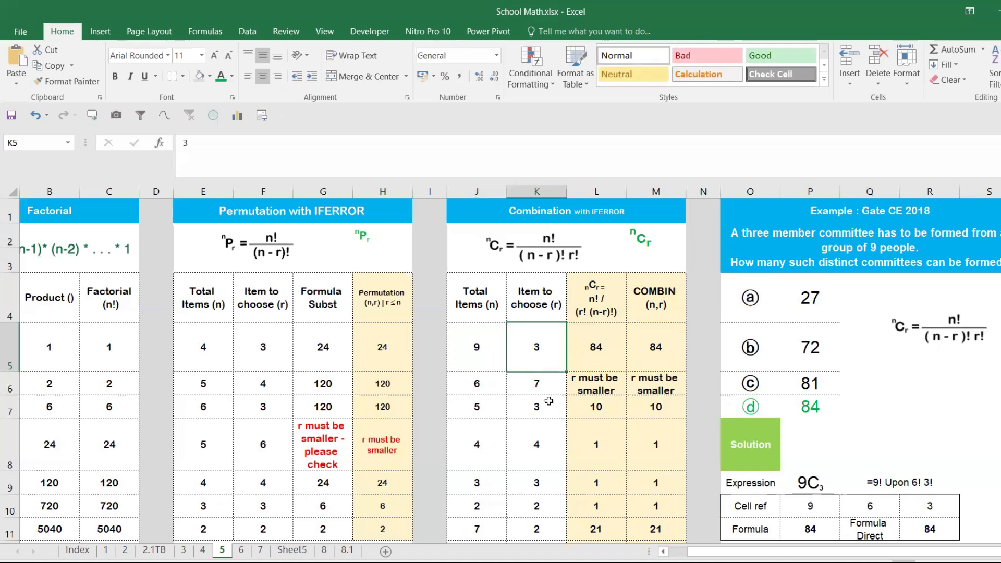
- Set total items to 10 in J6 and items to choose to 3 in K6 of the Combination table
left_click(480, 383)
type("10")
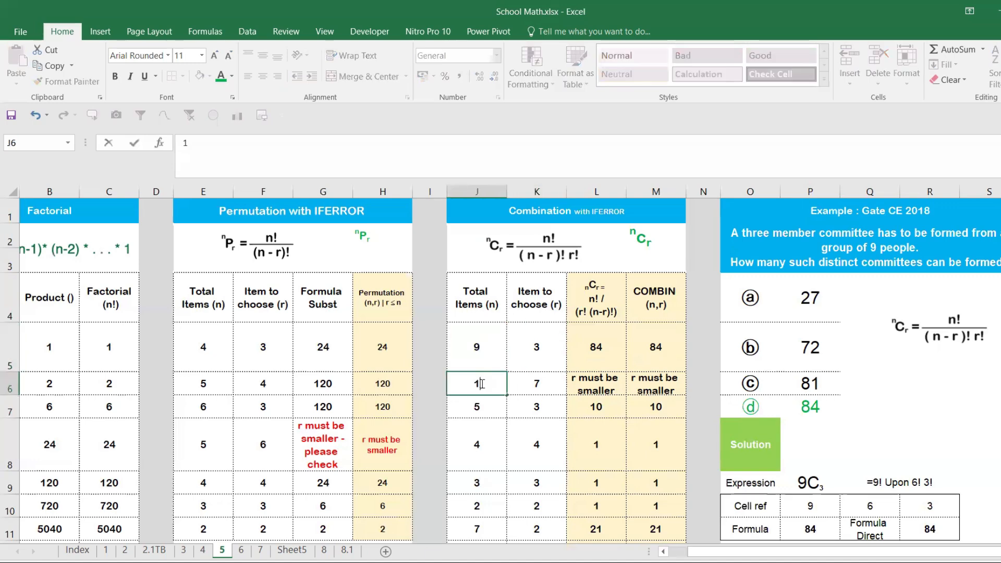
left_click(523, 383)
type("3")
key("Return")
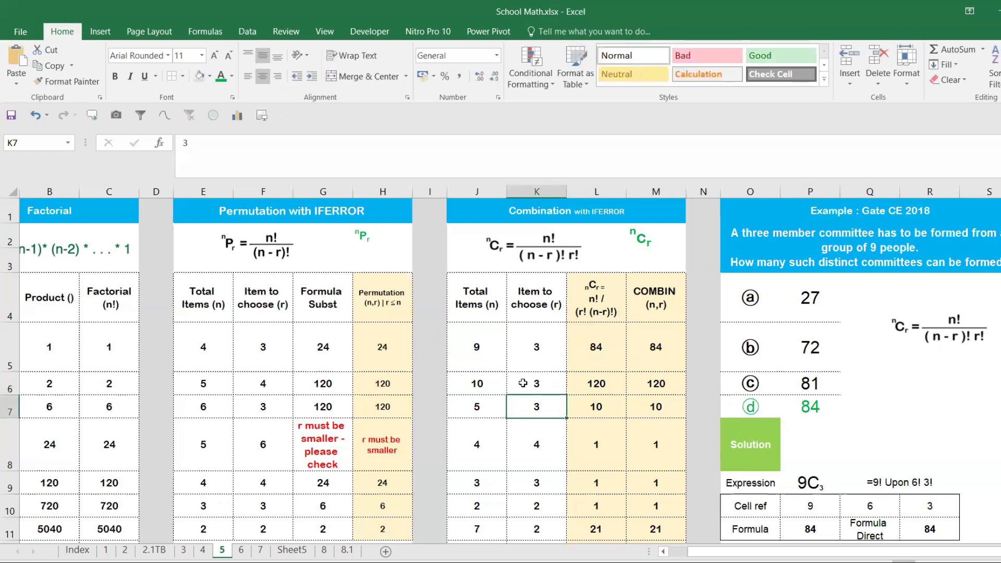
- Set total items to 10 in J7 and items to choose to 4 in K7 of the Combination table
left_click(475, 408)
type("10")
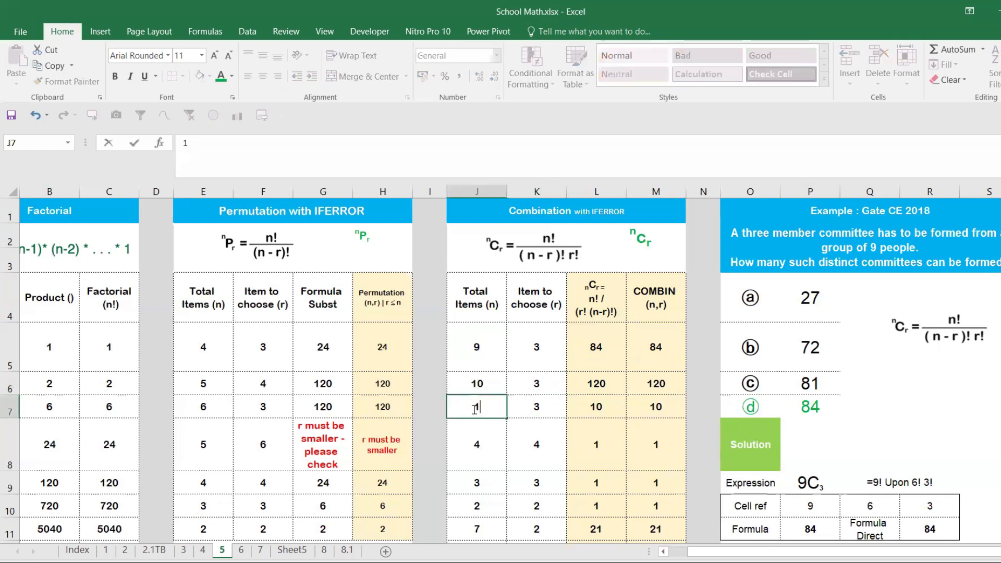
left_click(543, 411)
type("4")
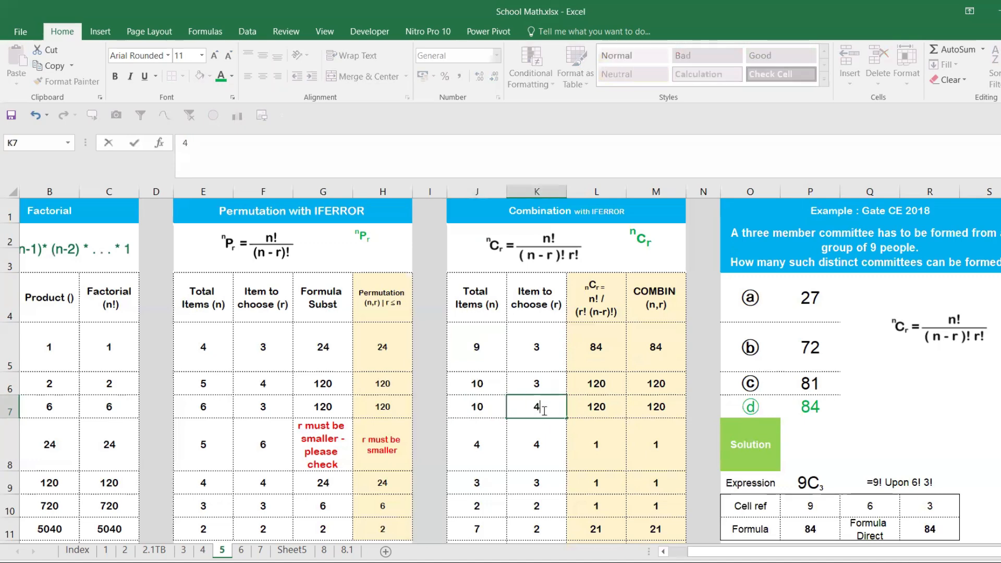
key("Return")
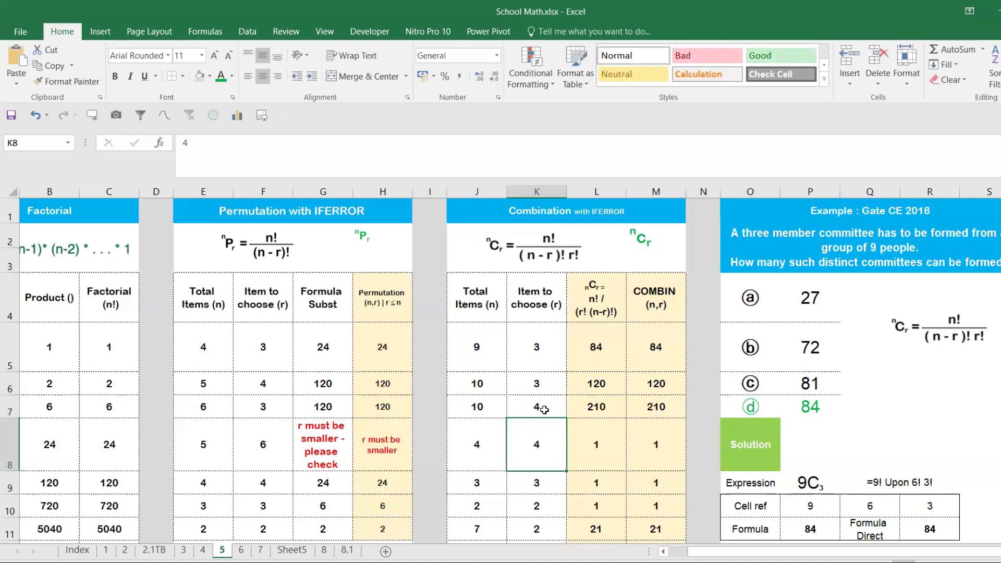
- Review the Factorial table headings and the factorial, permutation and combination formulas in C5, H5 and M5
left_click_drag(725, 551, 635, 553)
left_click_drag(130, 213, 145, 296)
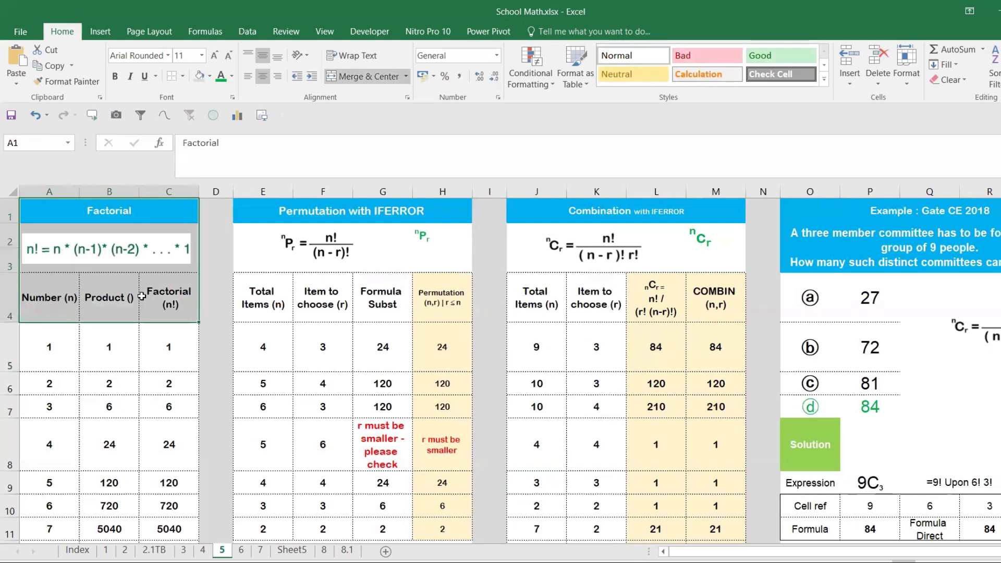
left_click(111, 313)
left_click(155, 335)
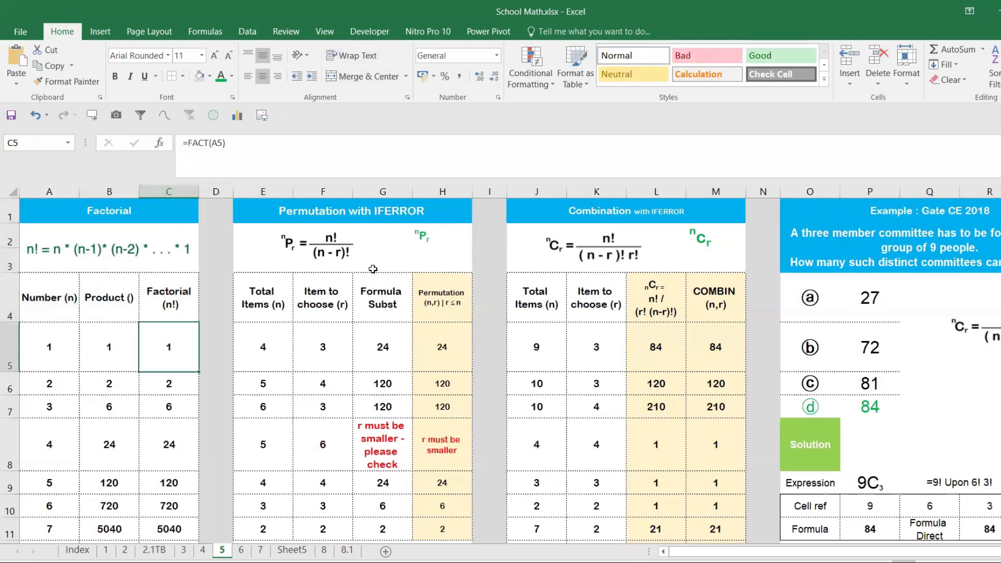
left_click(440, 346)
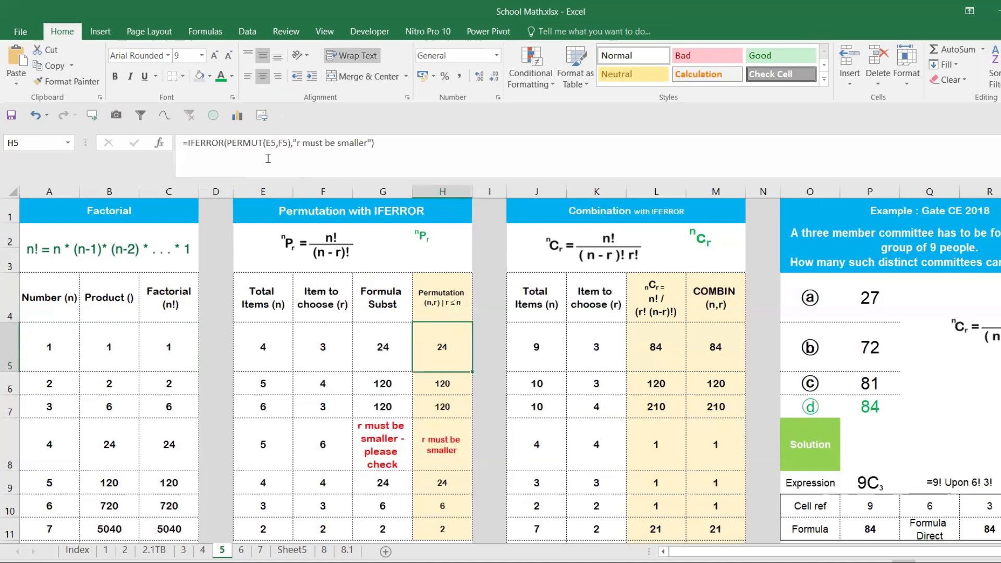
left_click(723, 343)
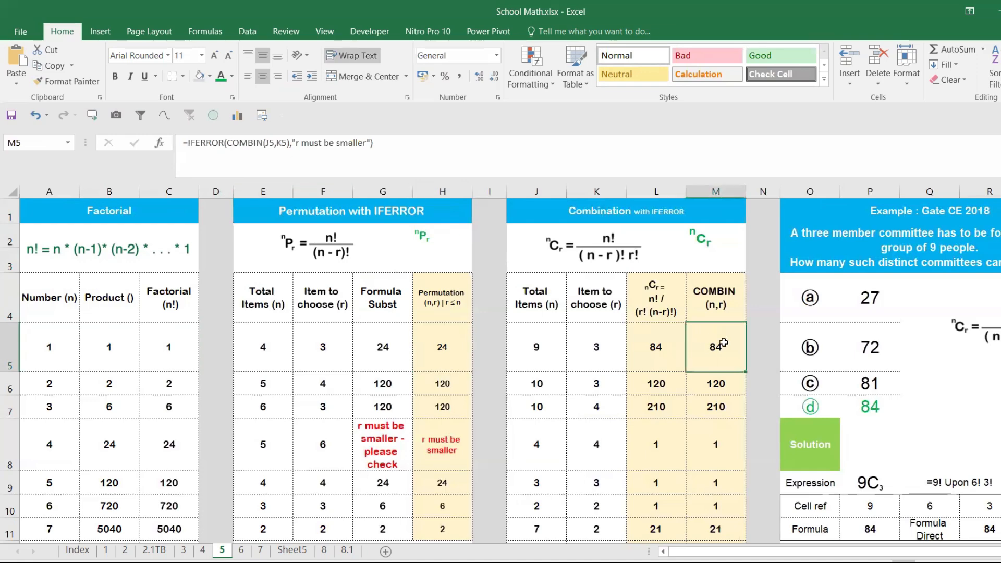